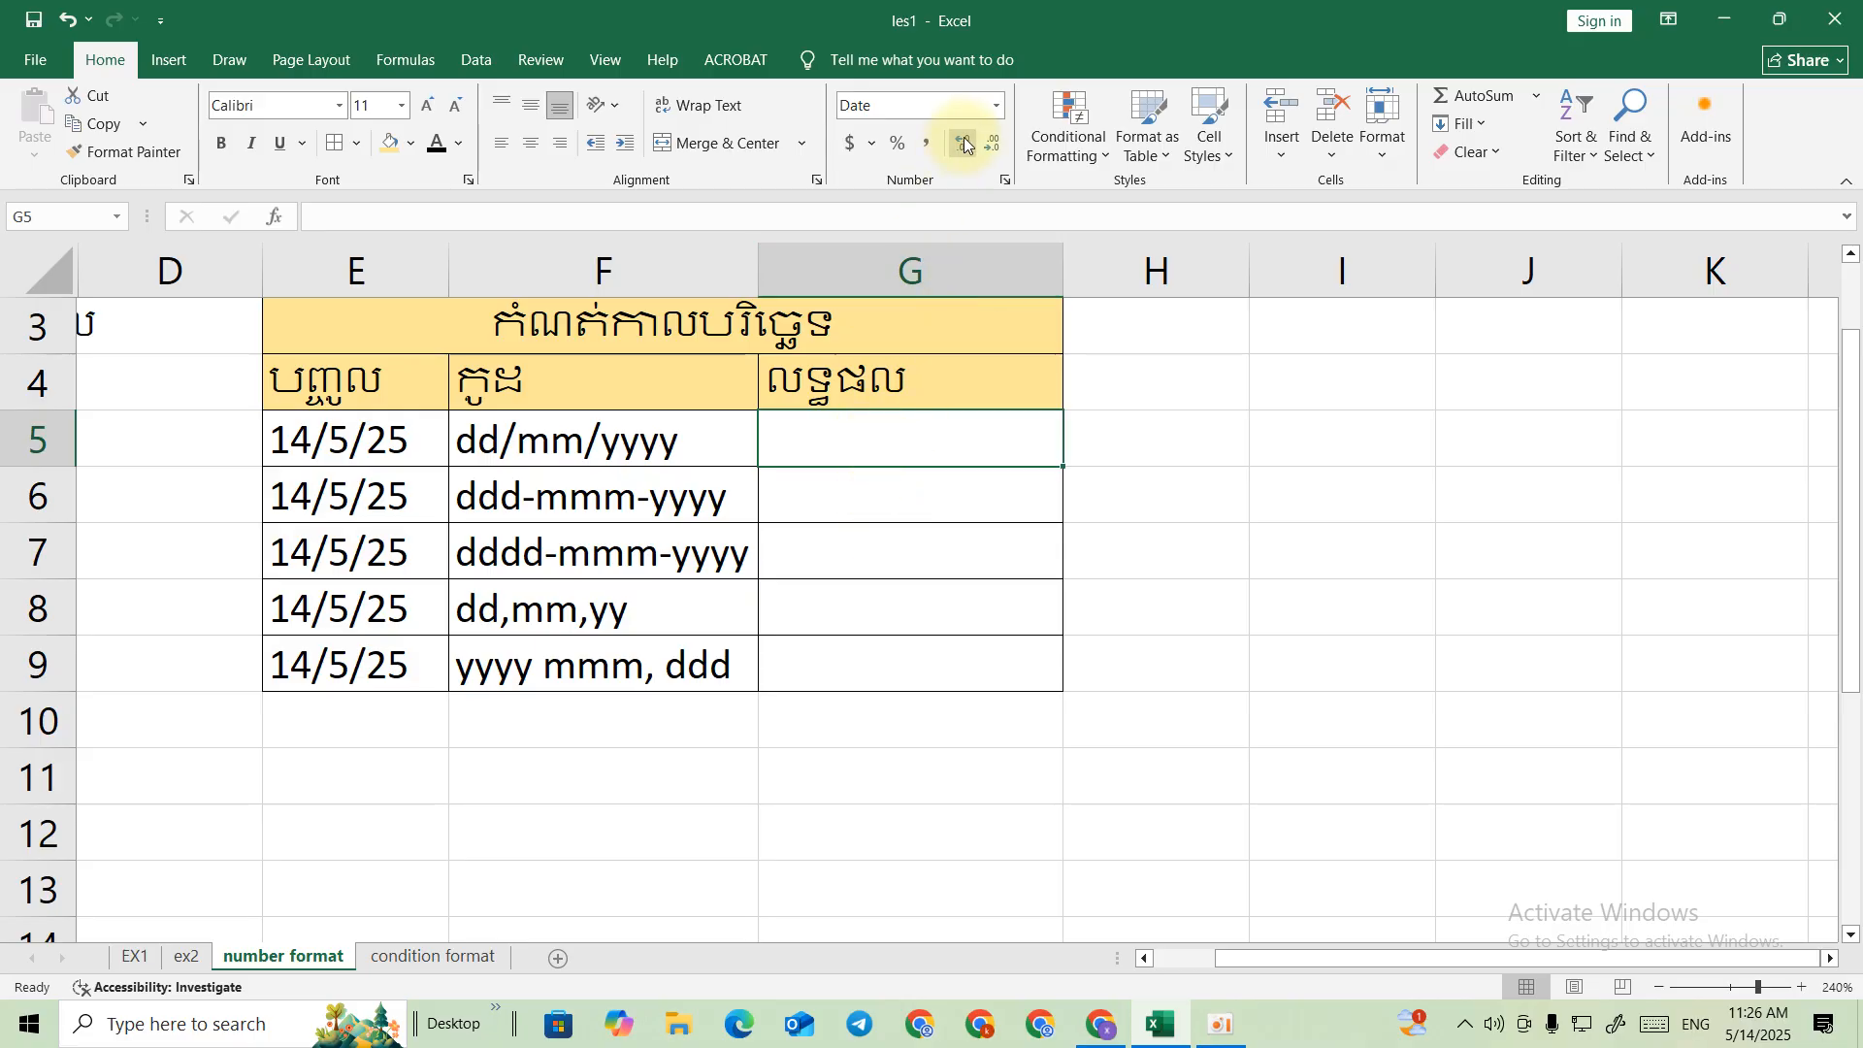
Apply the custom number format dd/mm/yyyy to cell G5
click(994, 107)
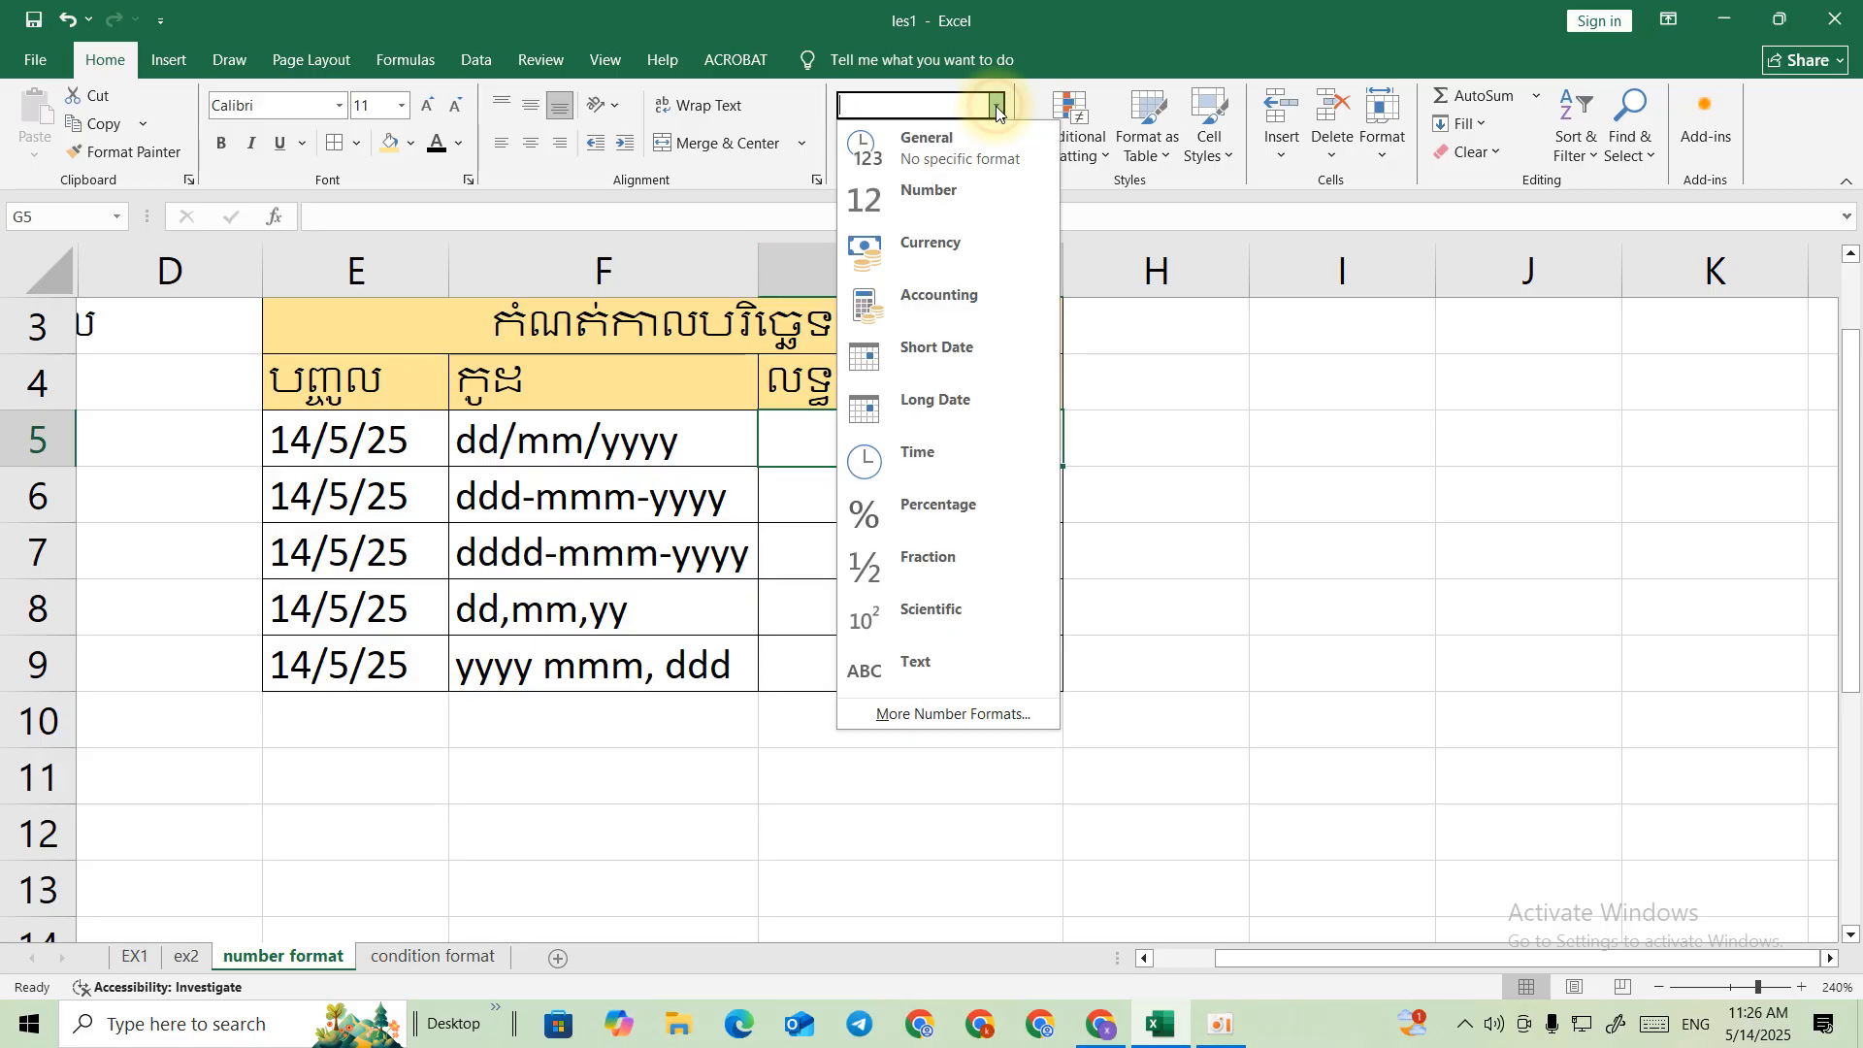
click(930, 141)
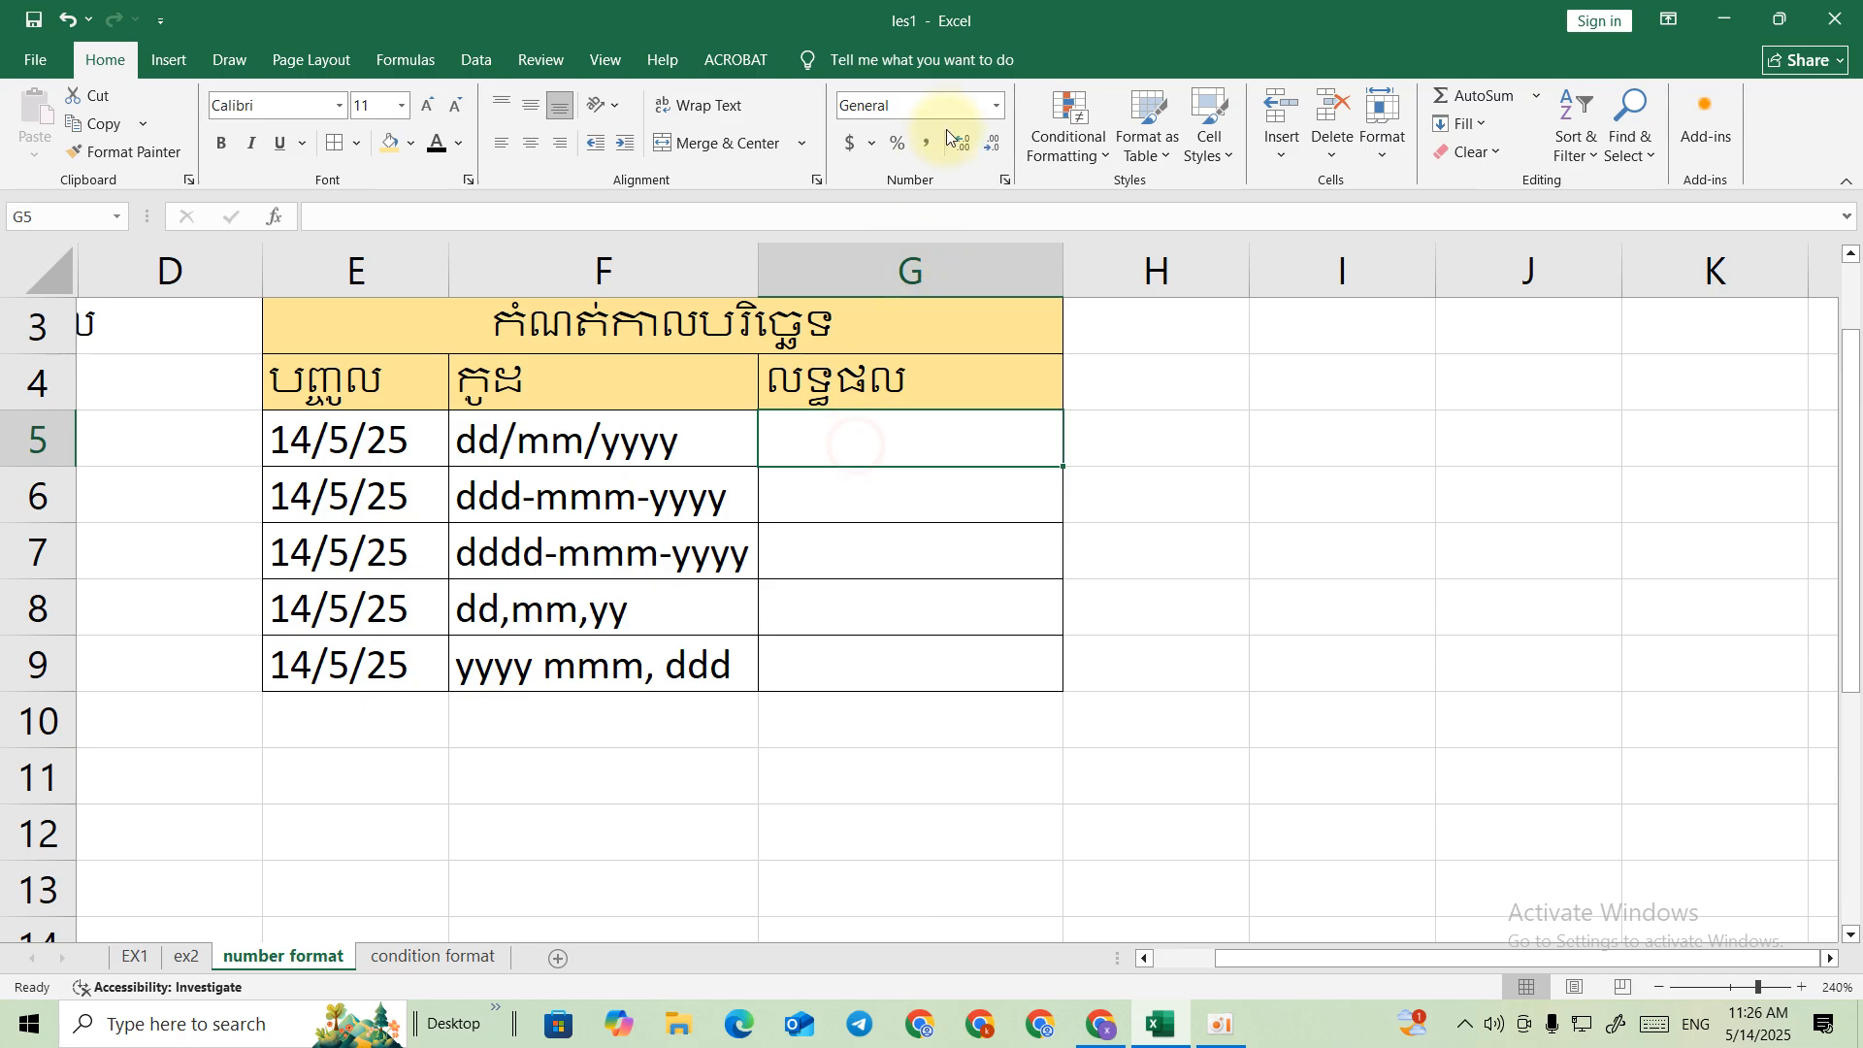
click(997, 109)
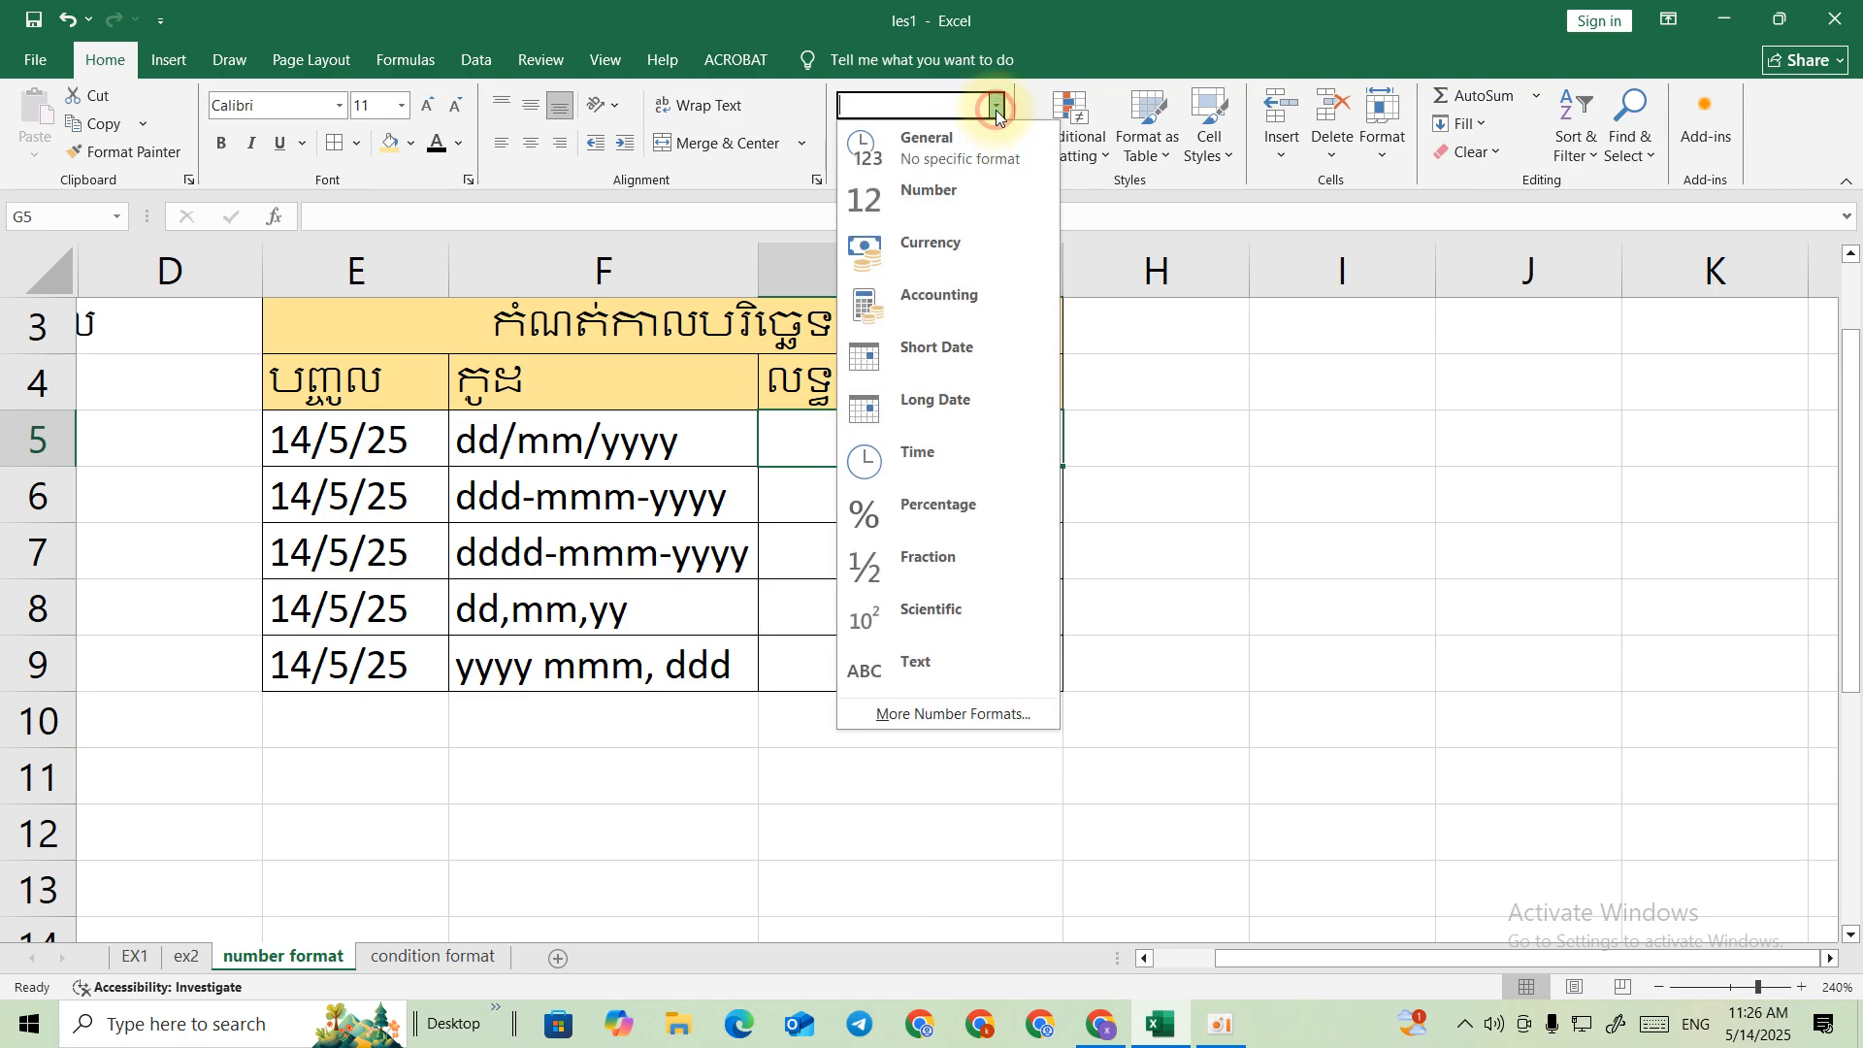
click(942, 717)
click(859, 448)
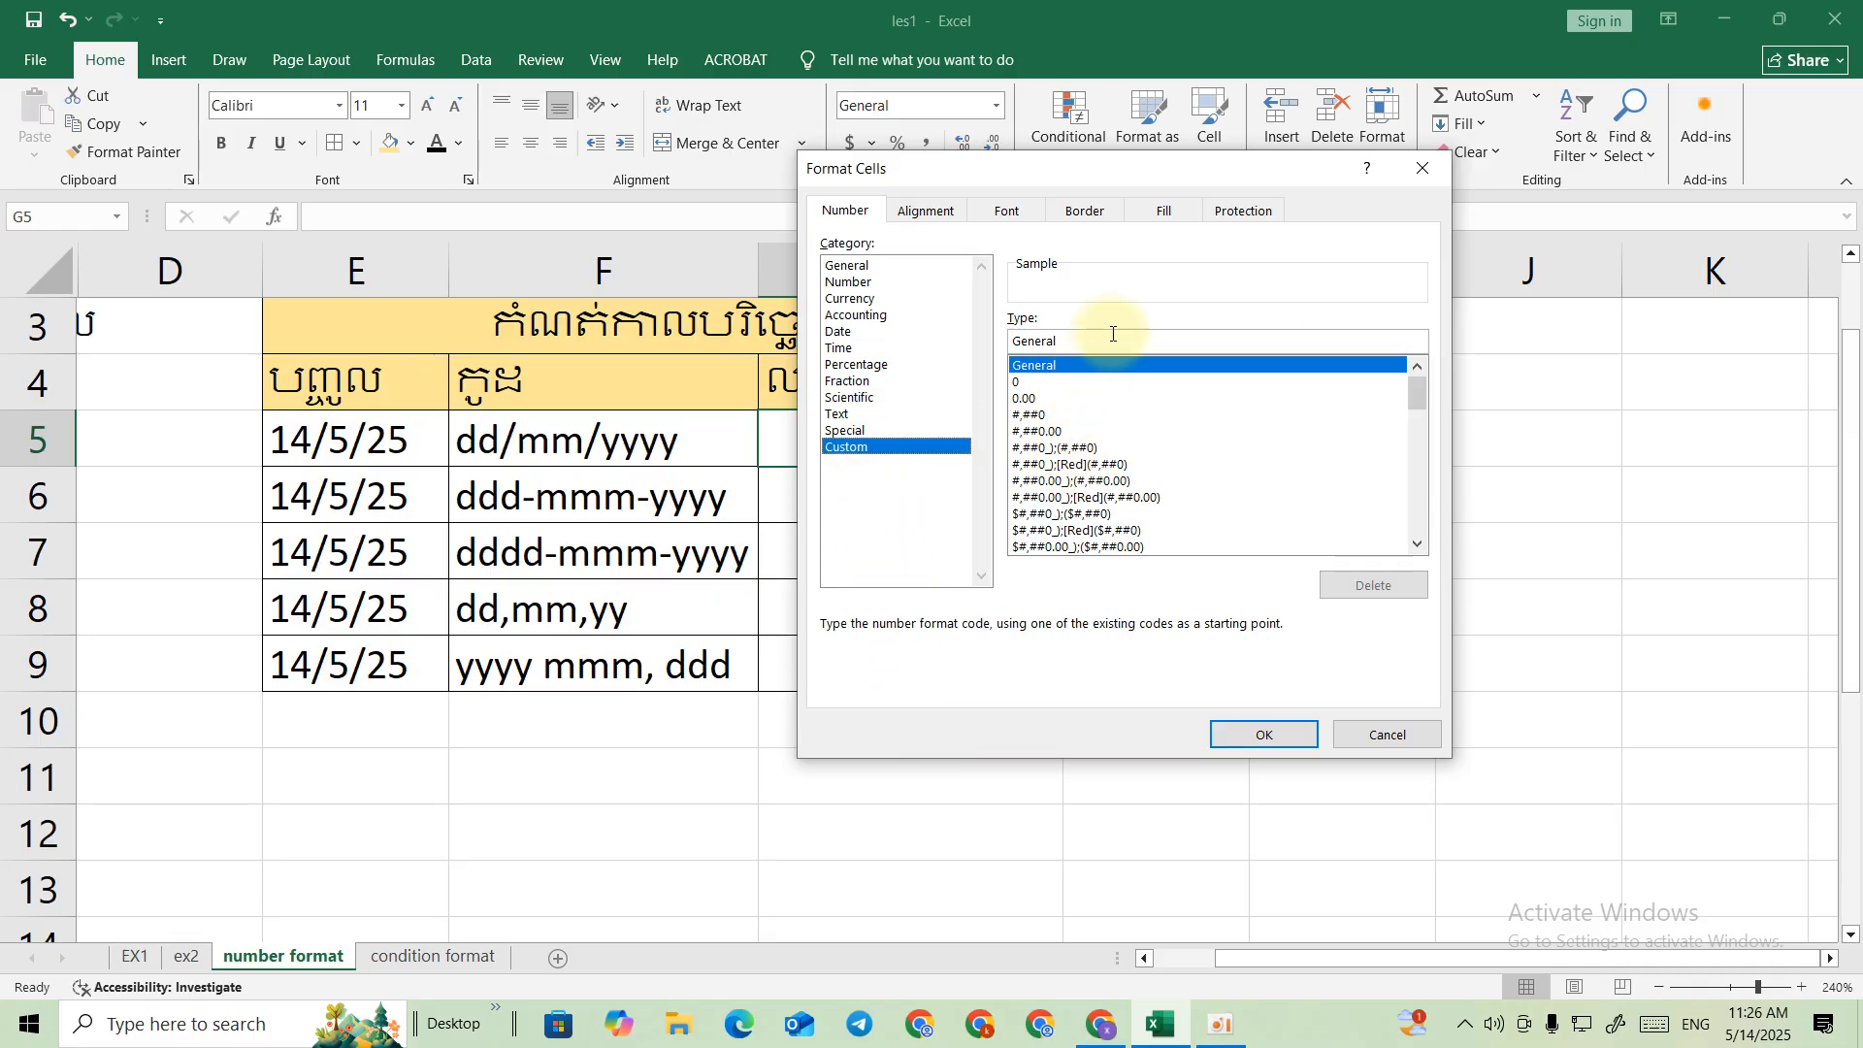
drag(1113, 334, 998, 334)
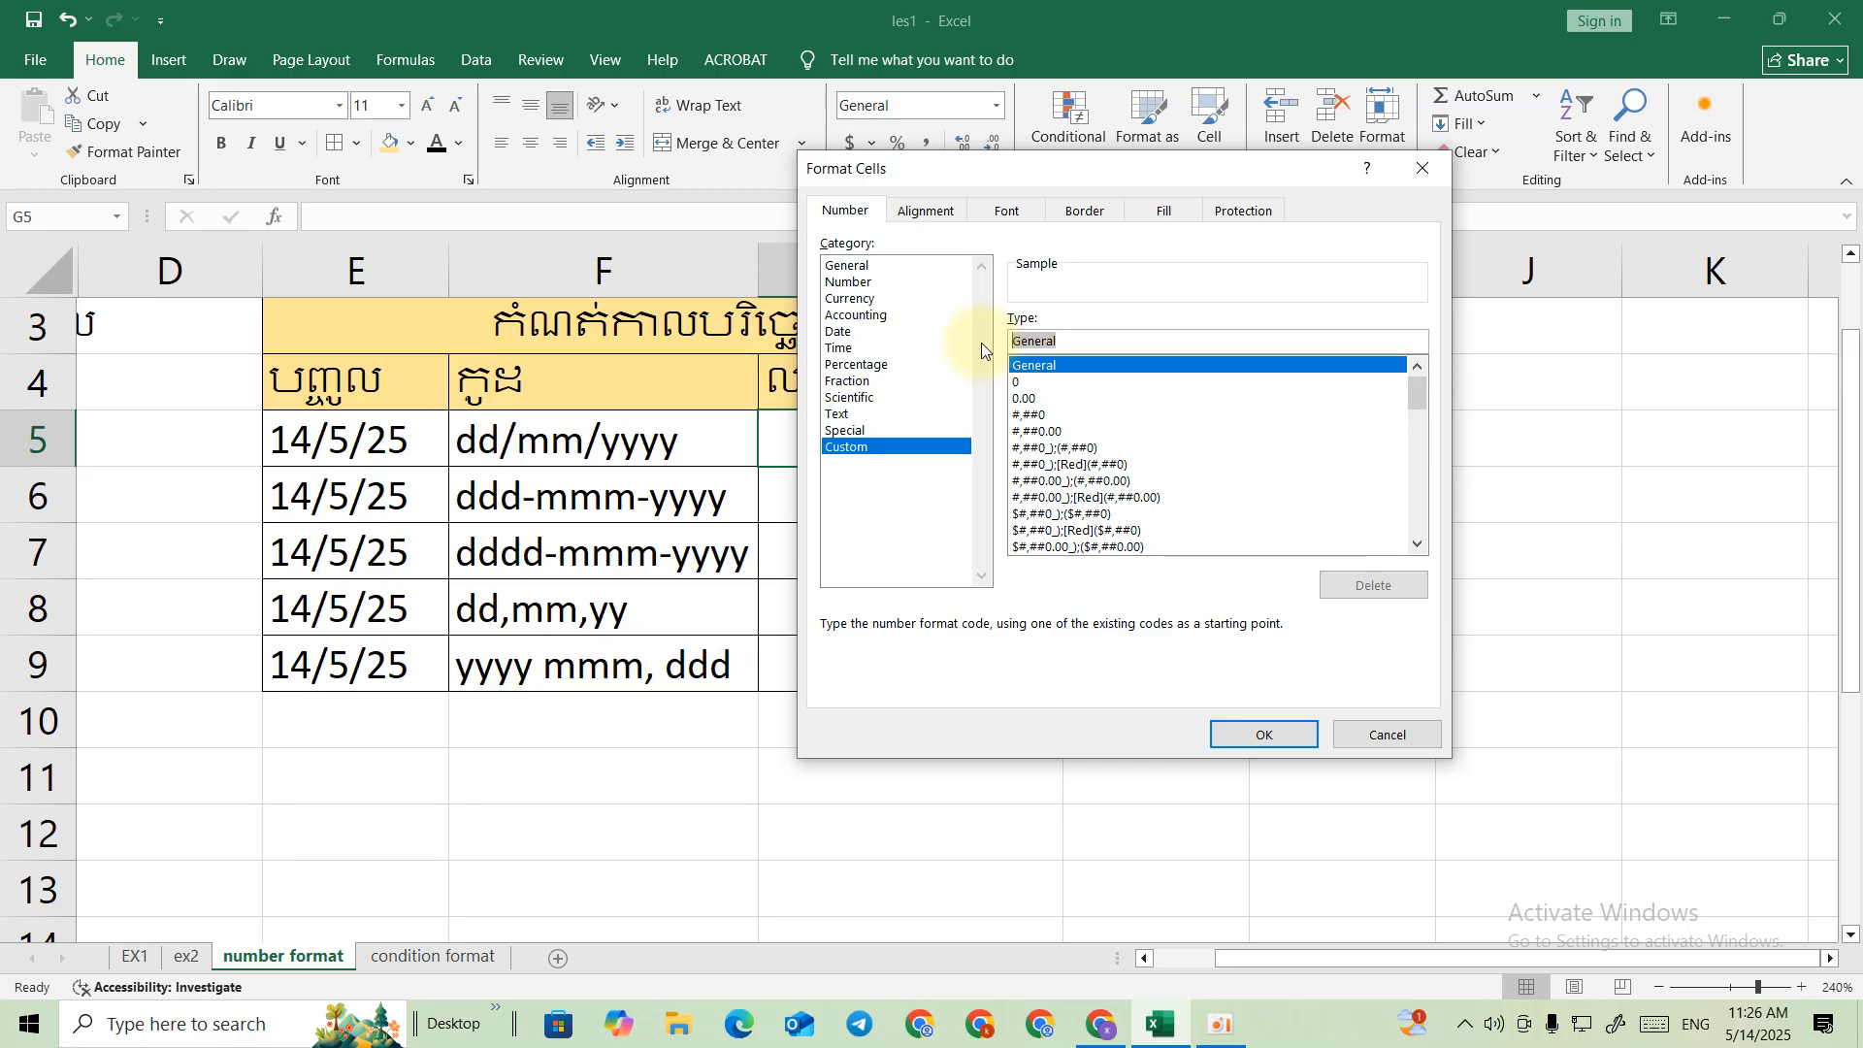
text(dd)
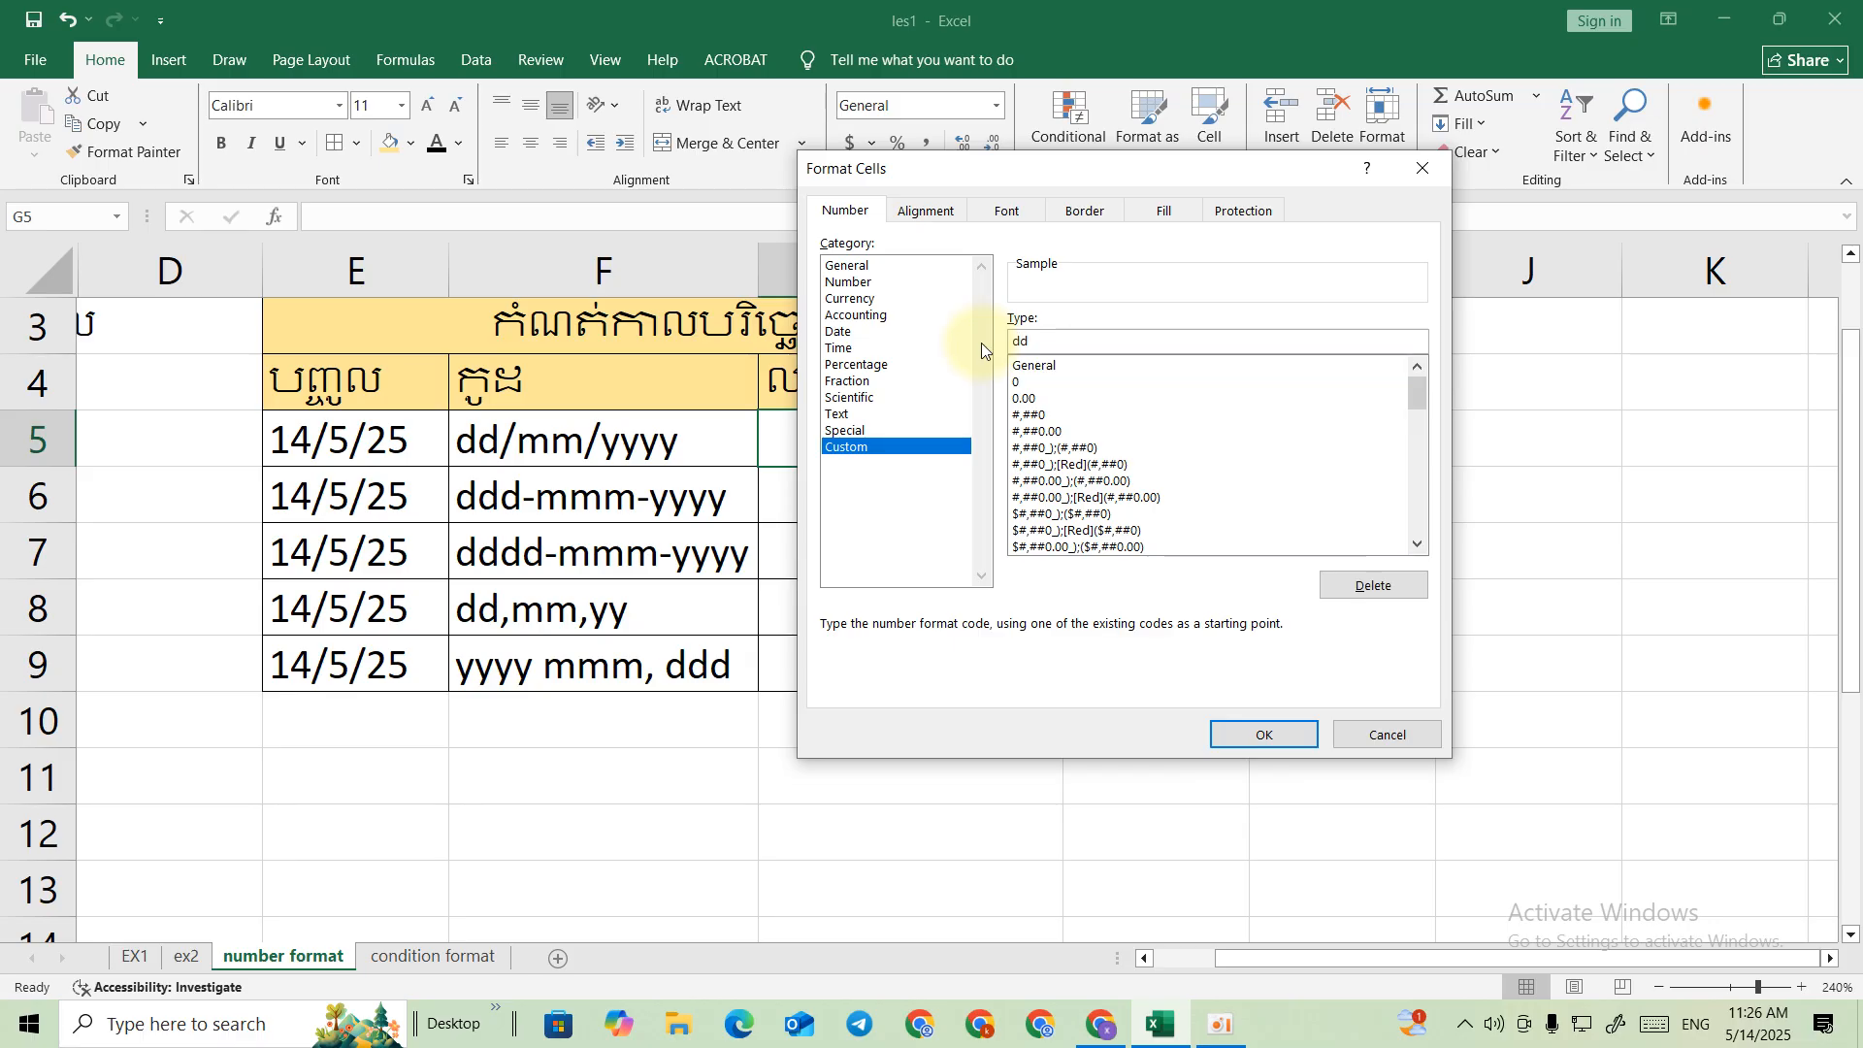
text(/mm/yyyy)
click(1252, 734)
Enter the date 5/14/2025 in cell G5
click(955, 443)
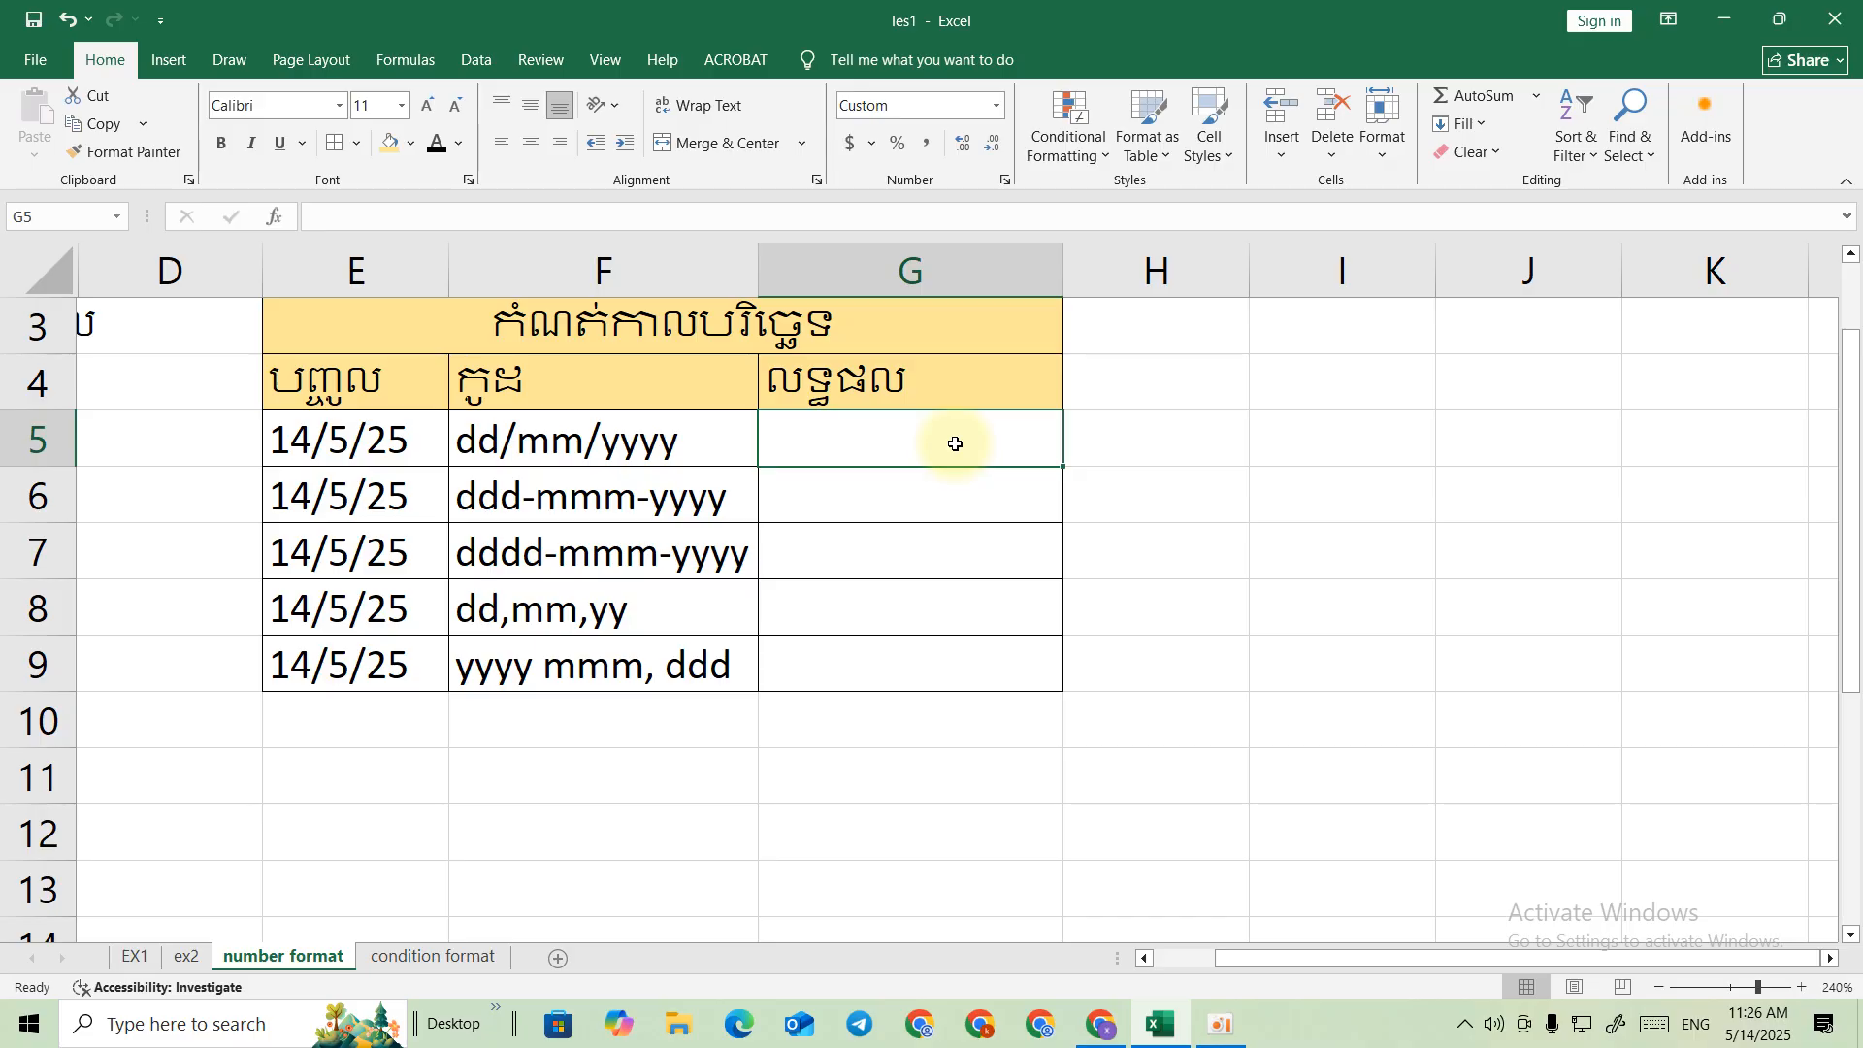
text(5/)
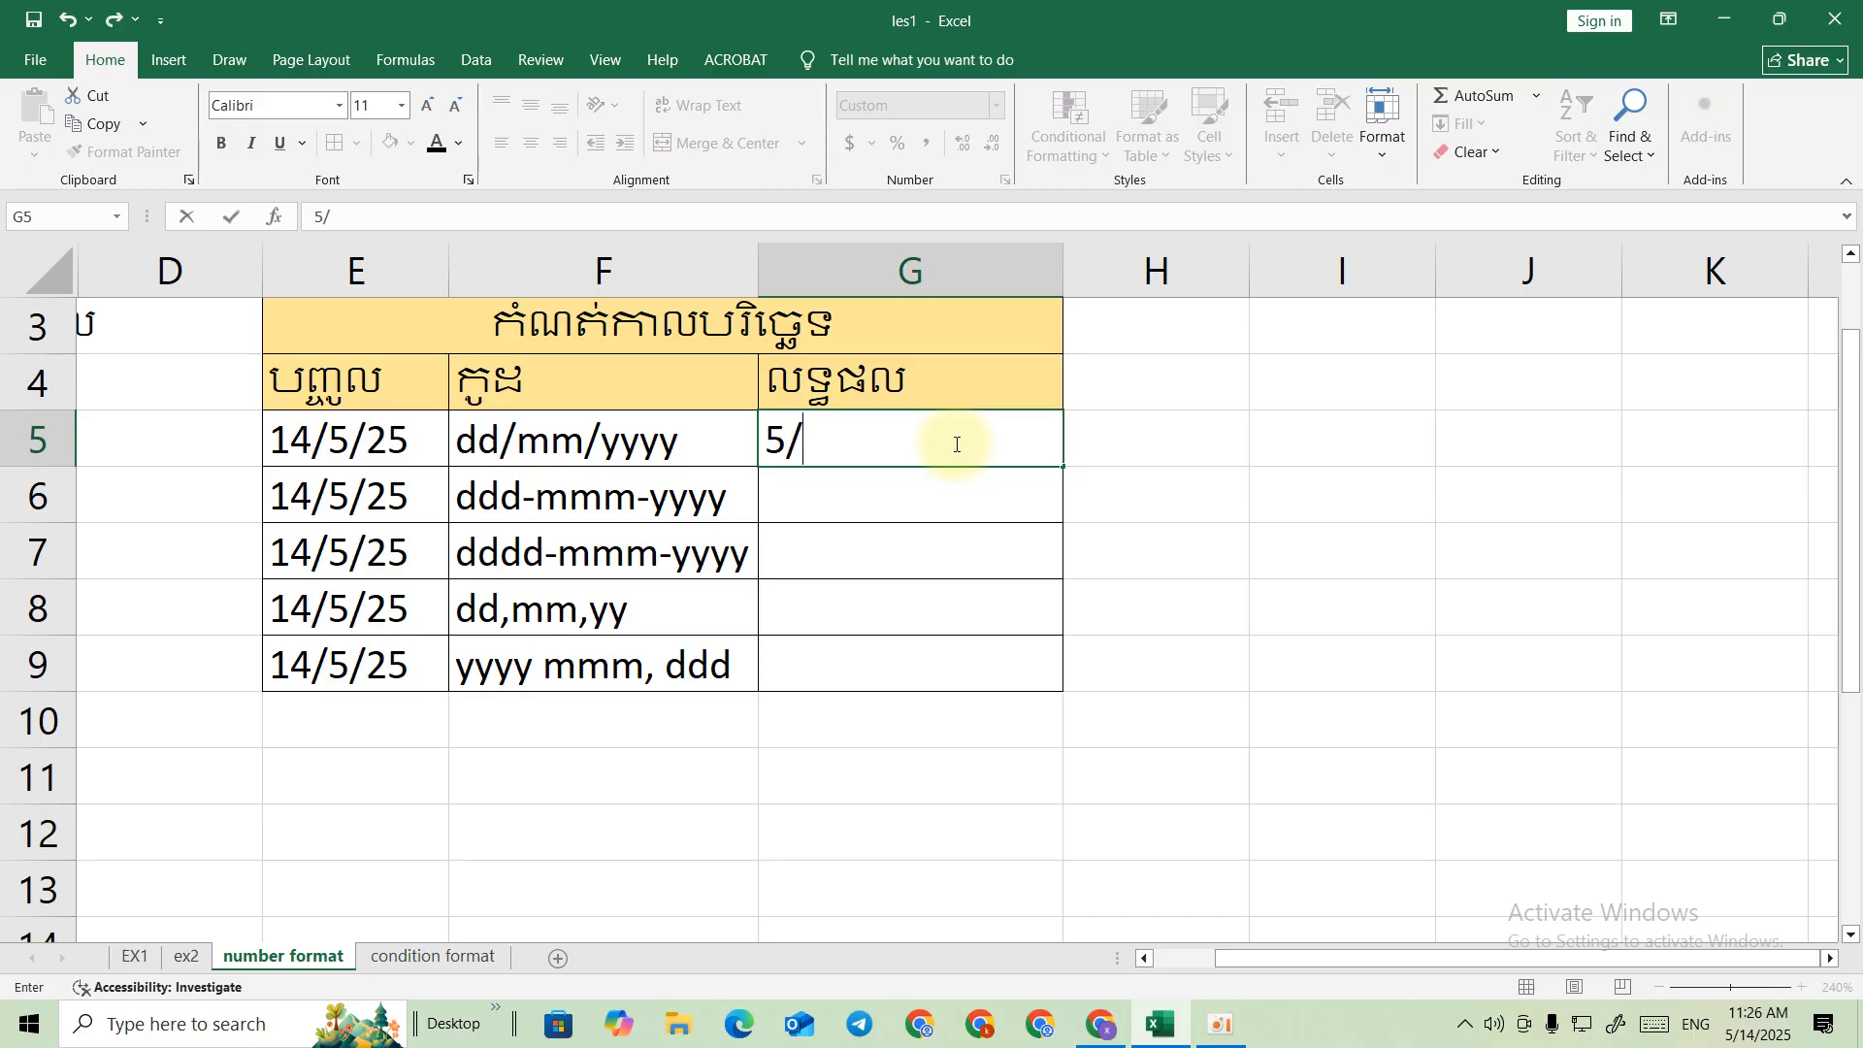
text(14/2025)
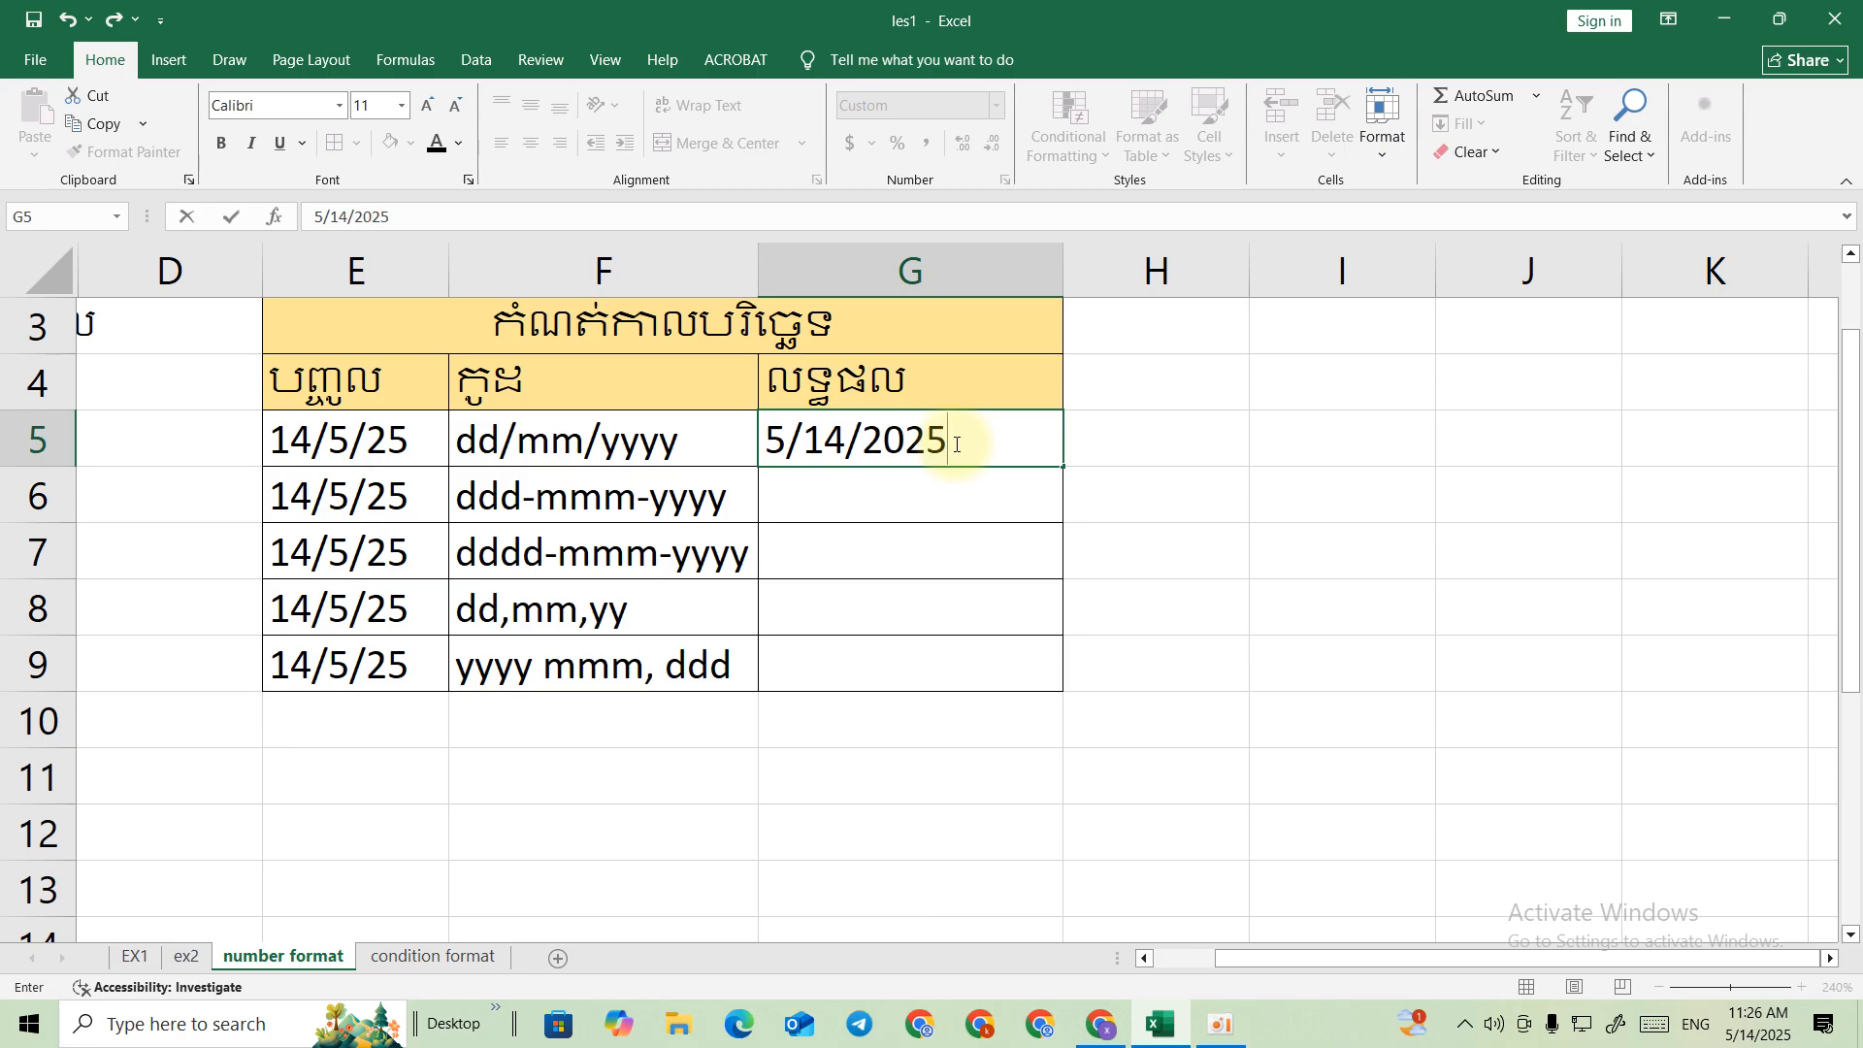
key(Return)
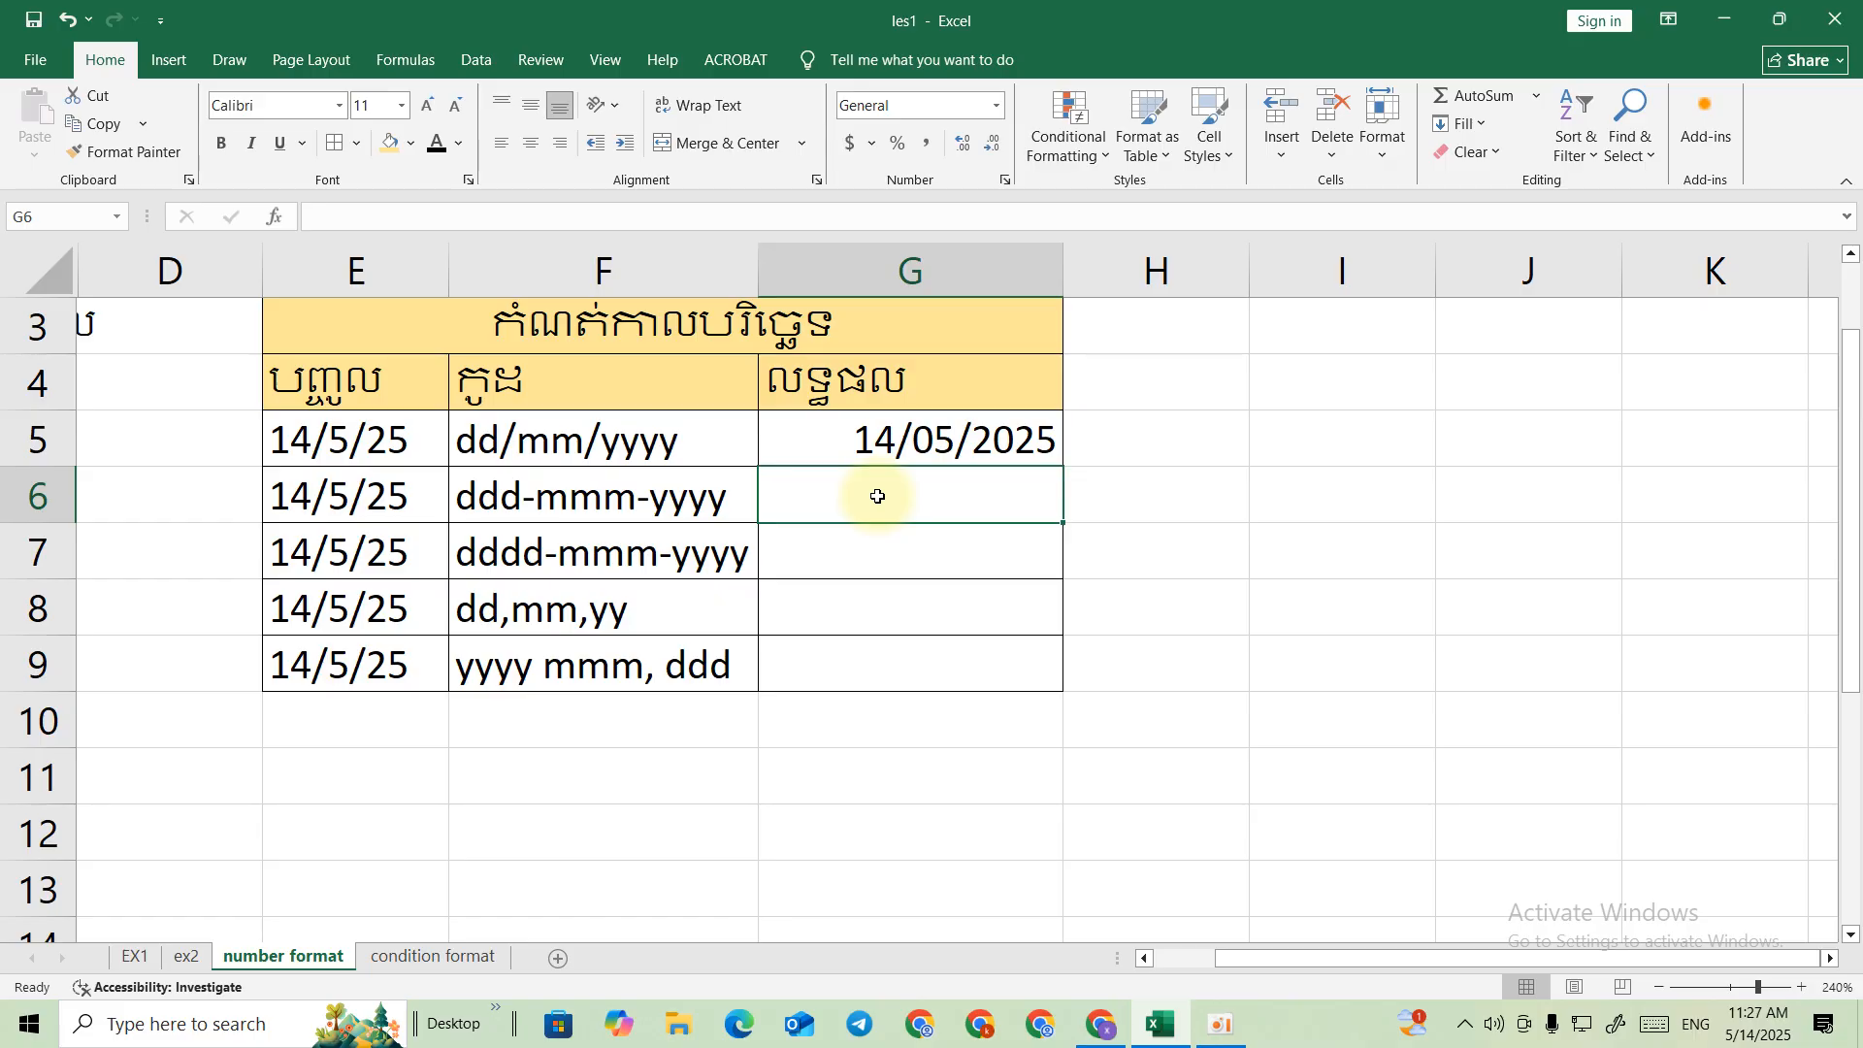
Apply the custom number format ddd-mmm-yyyy to cell G6
click(923, 545)
click(930, 515)
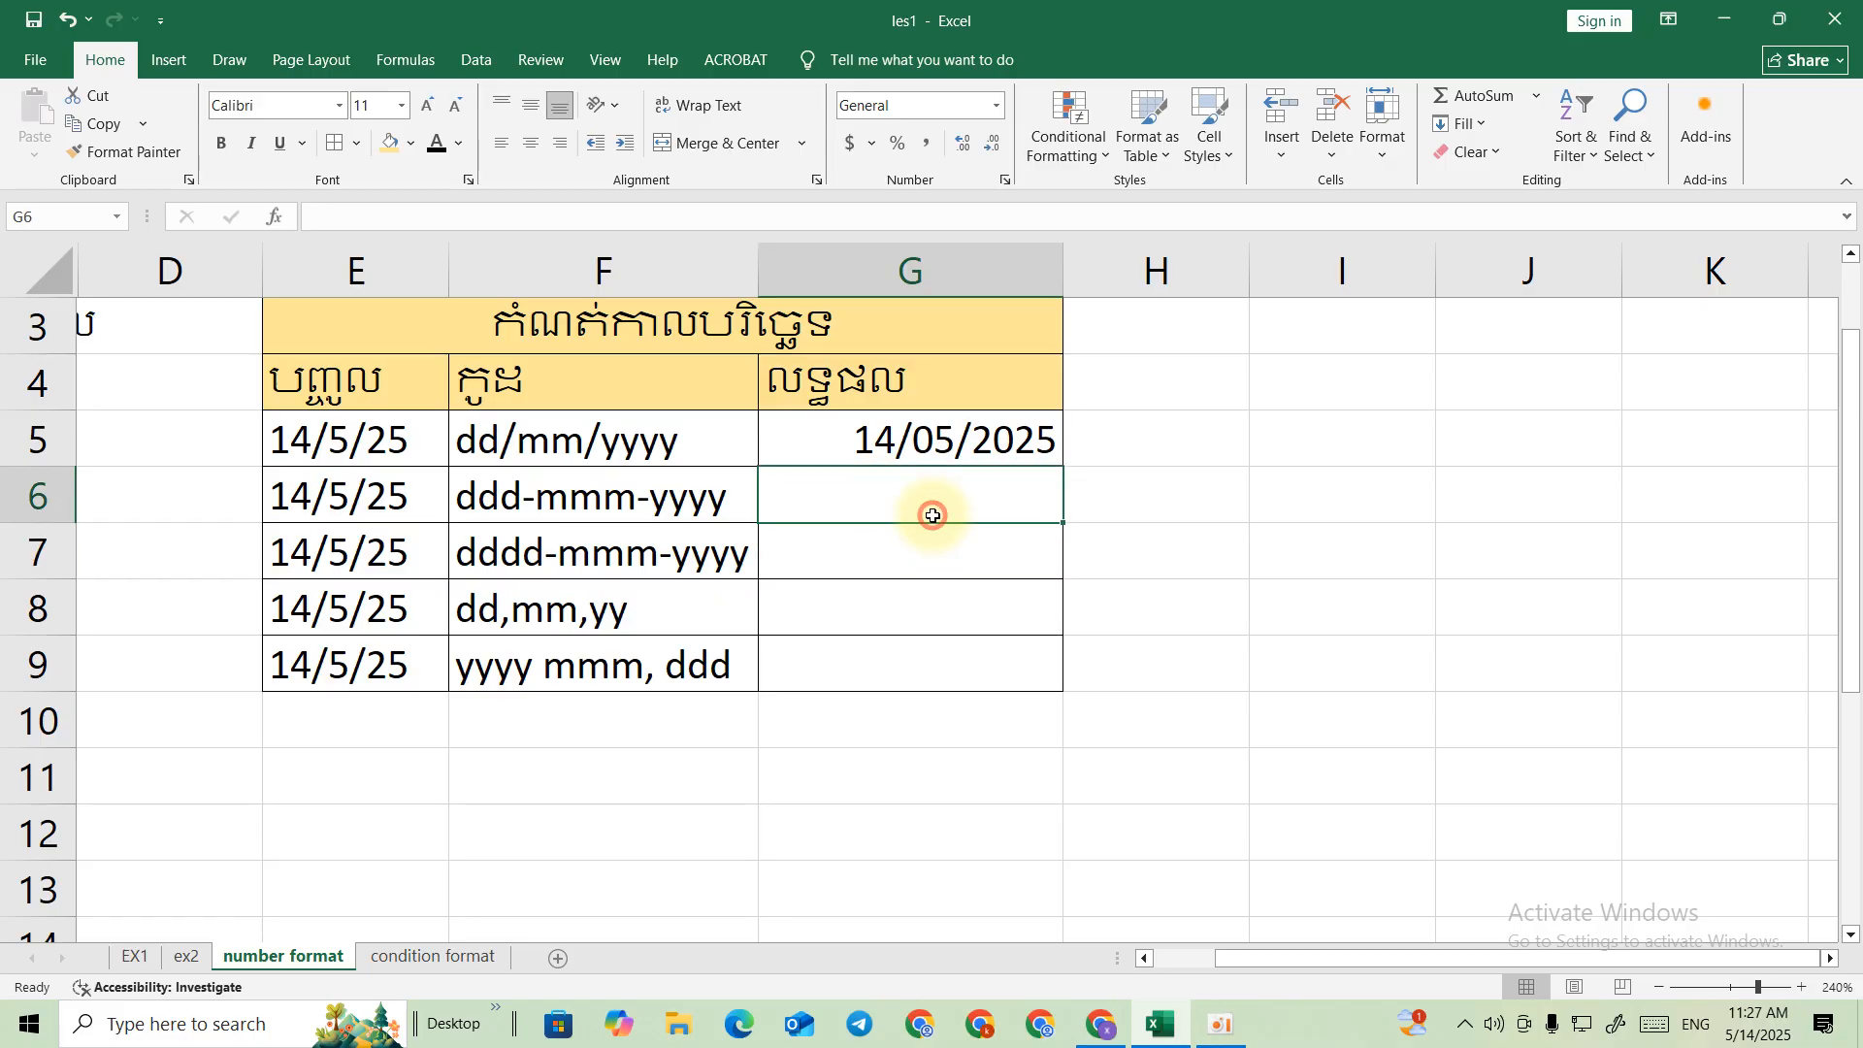
click(996, 109)
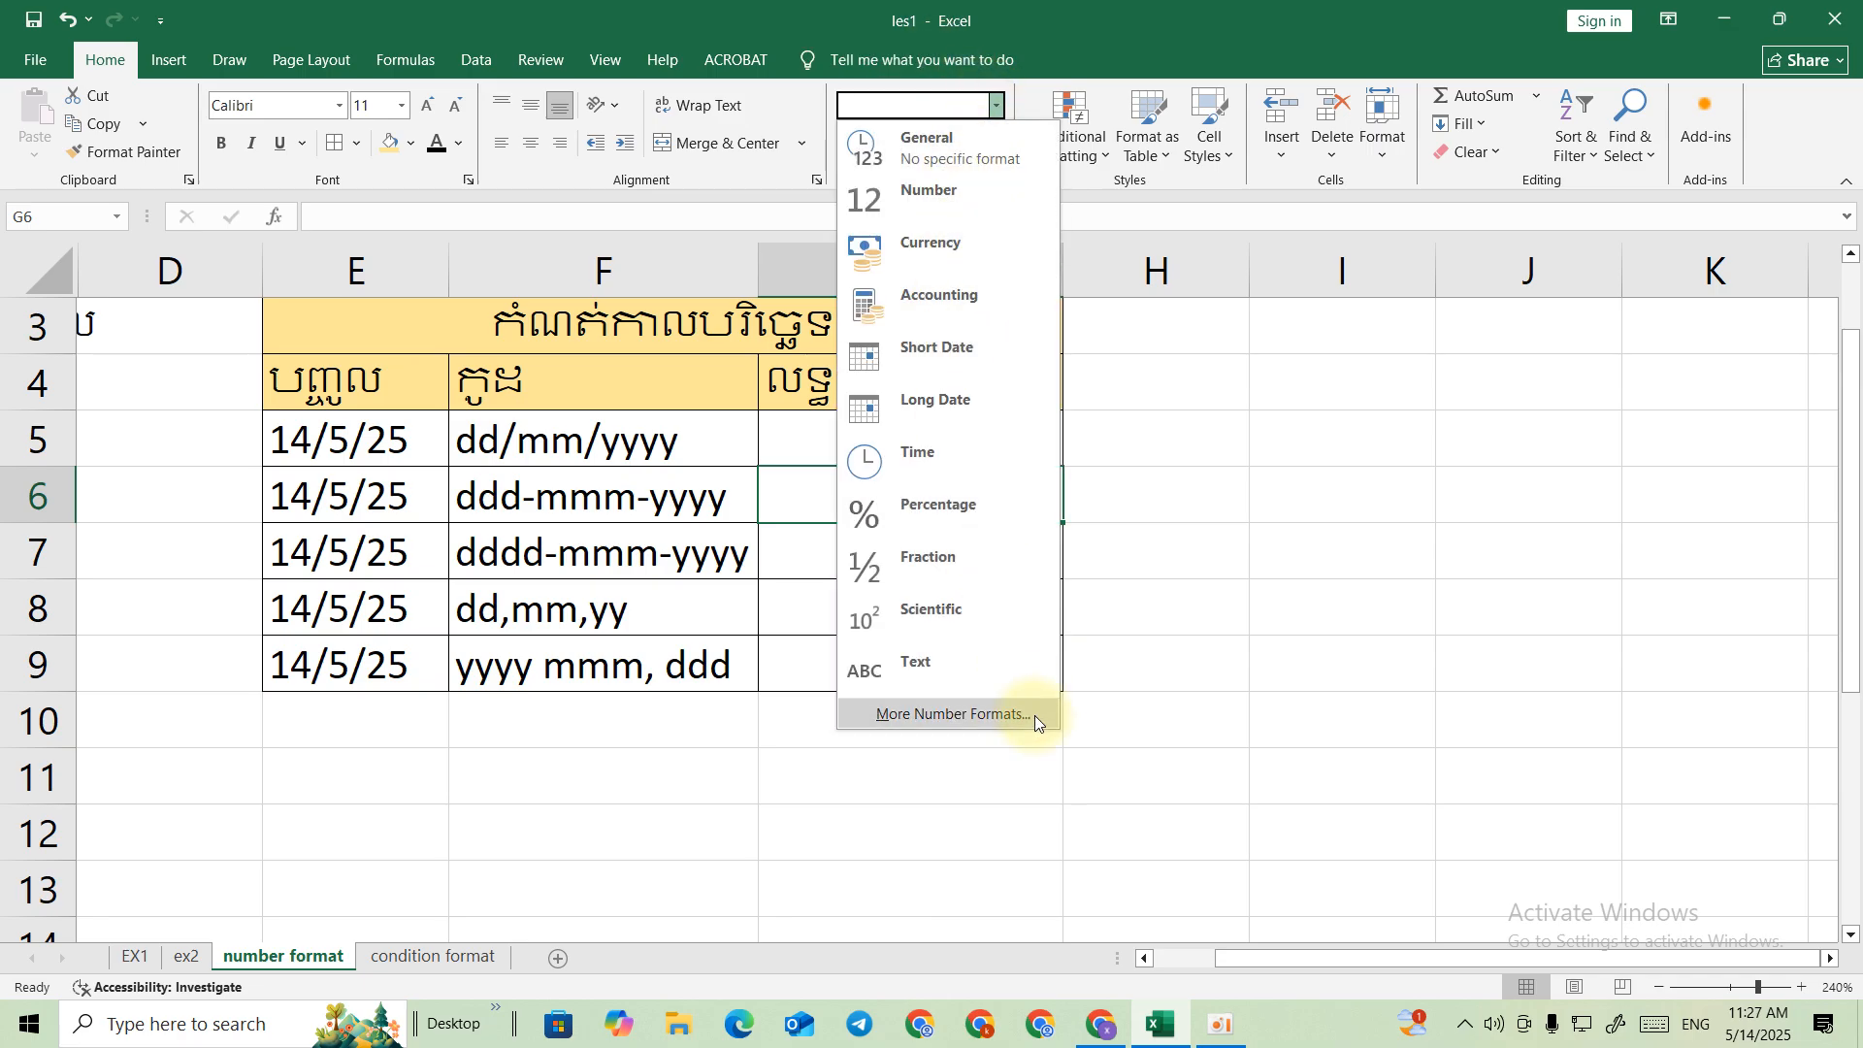
click(1010, 718)
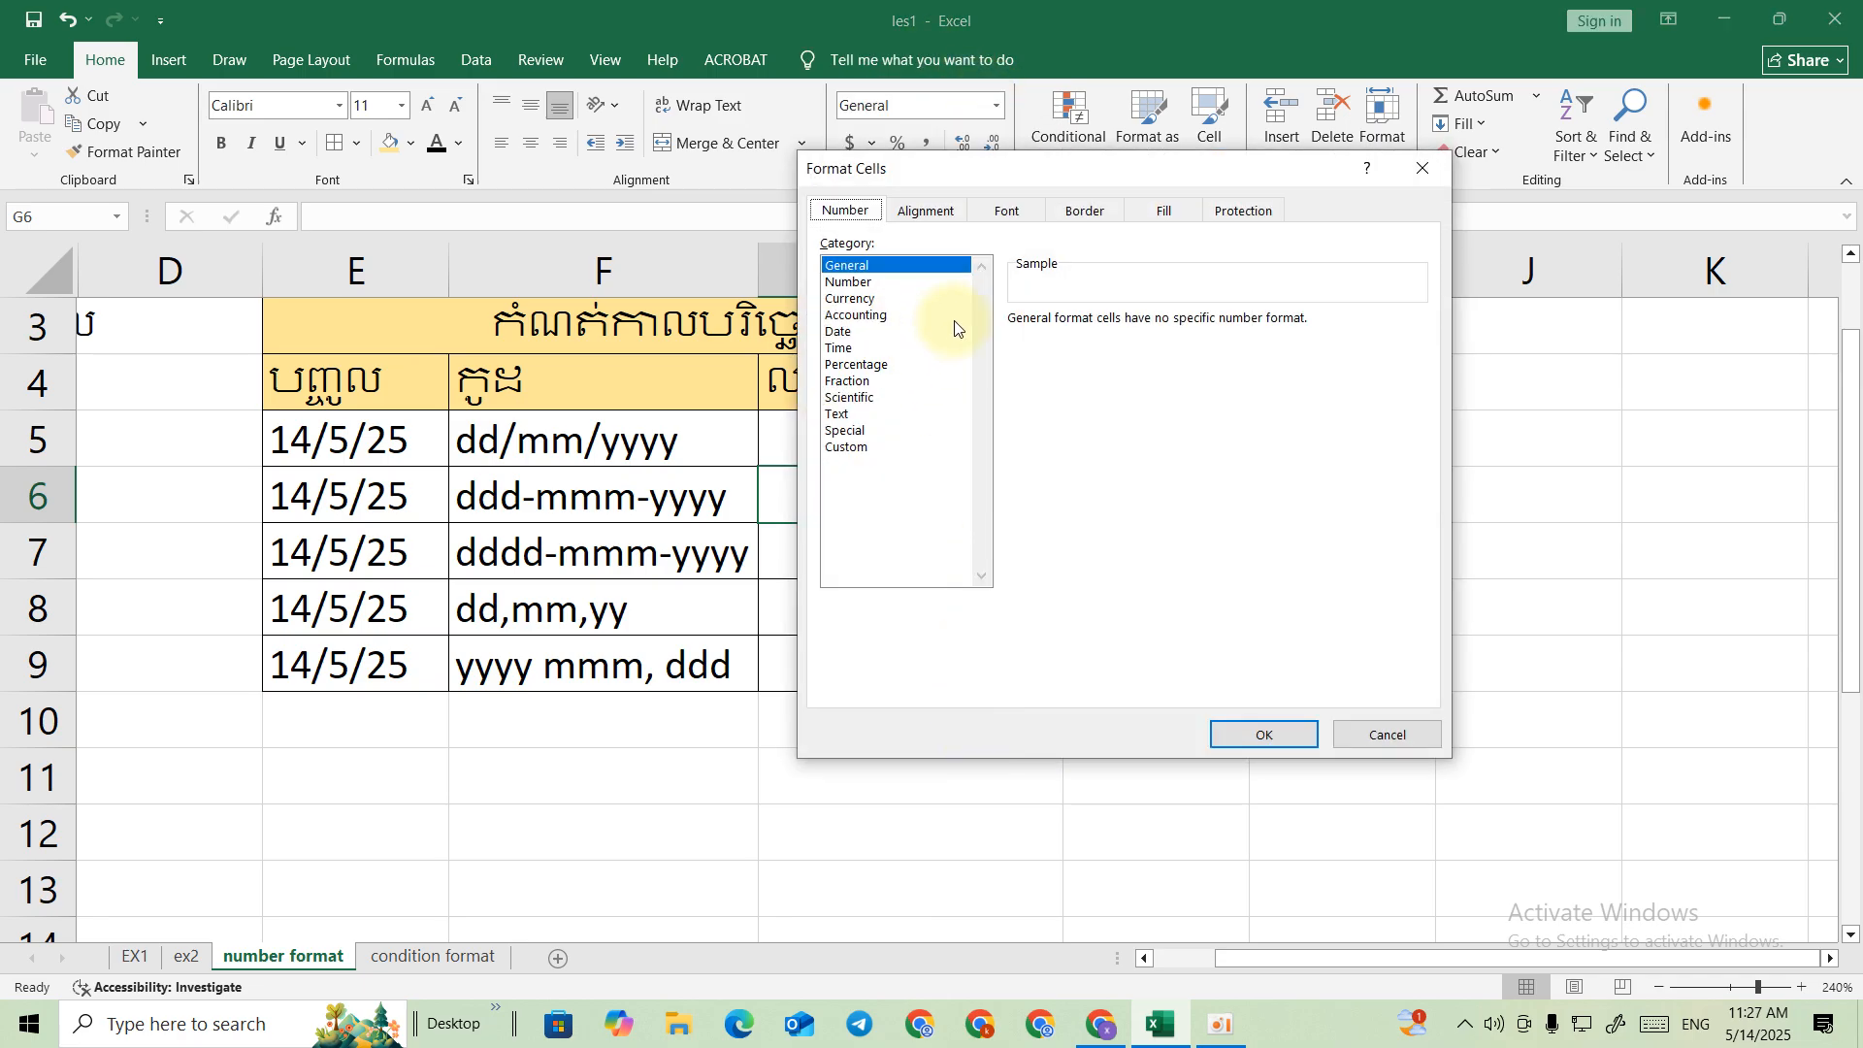
click(859, 448)
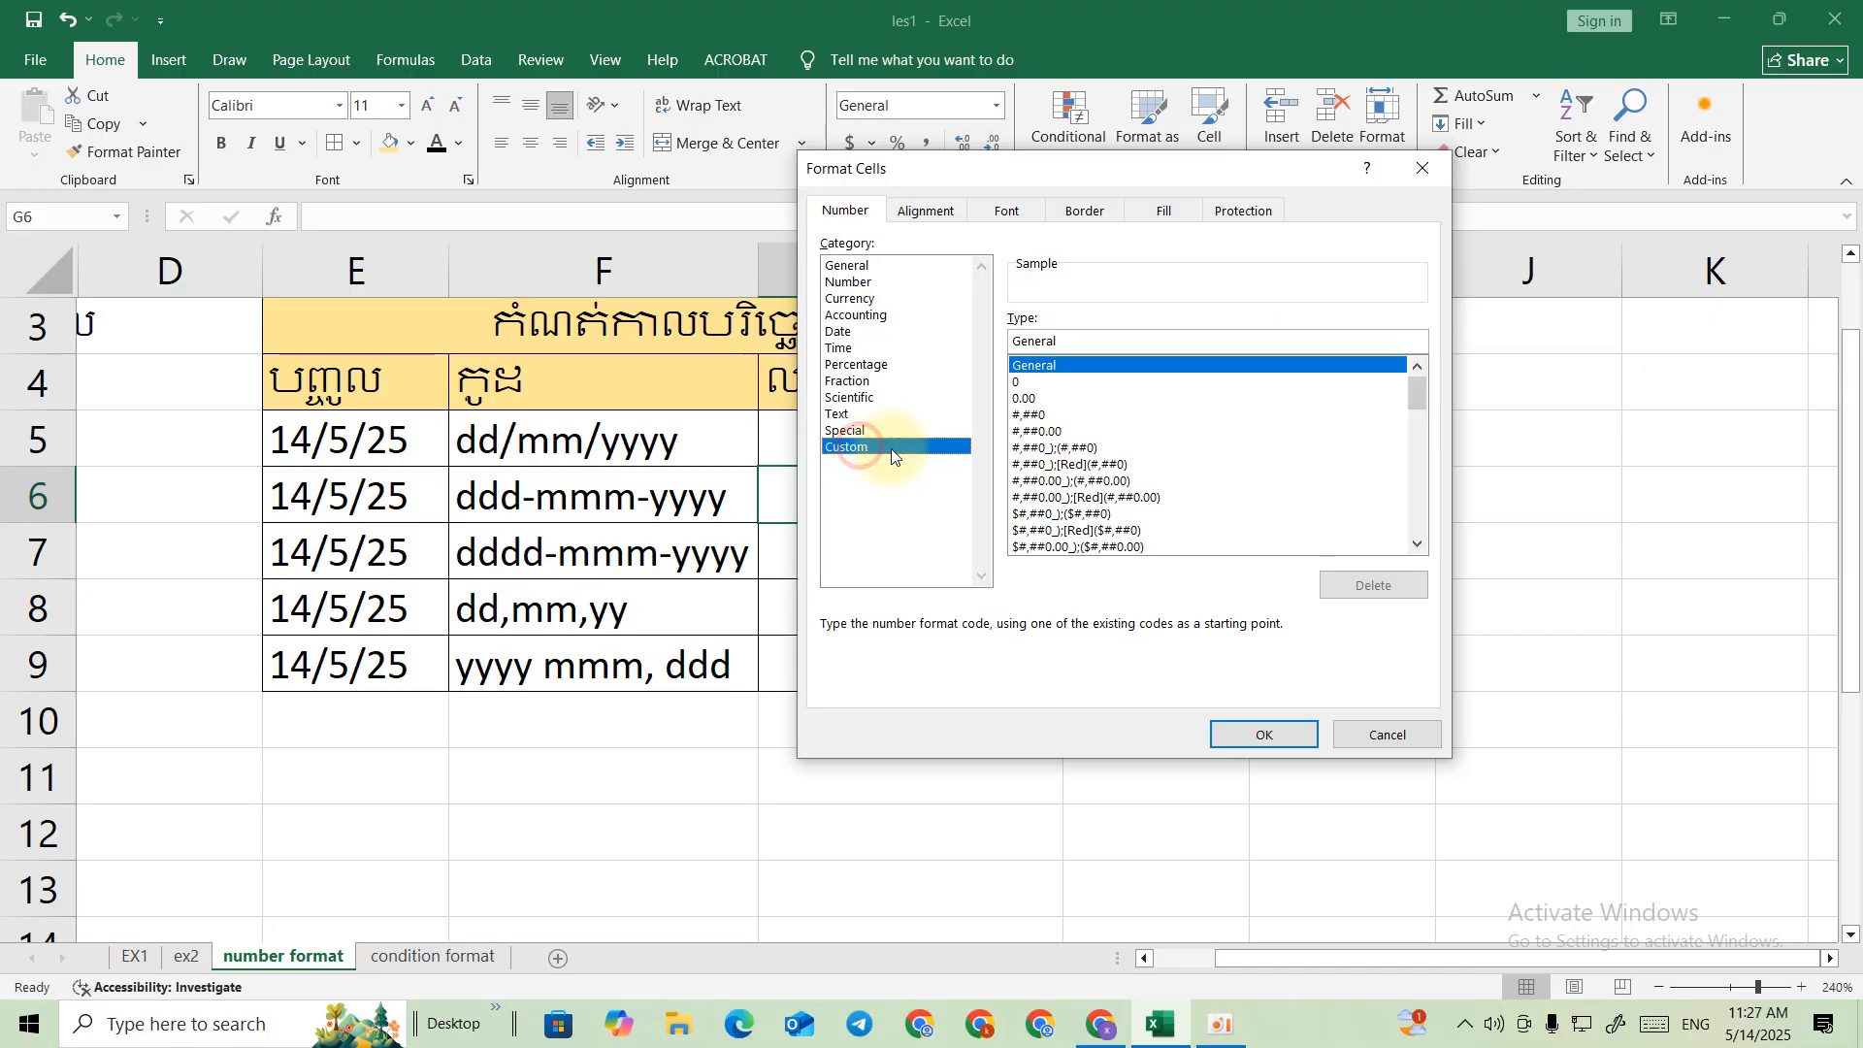
double_click(1087, 346)
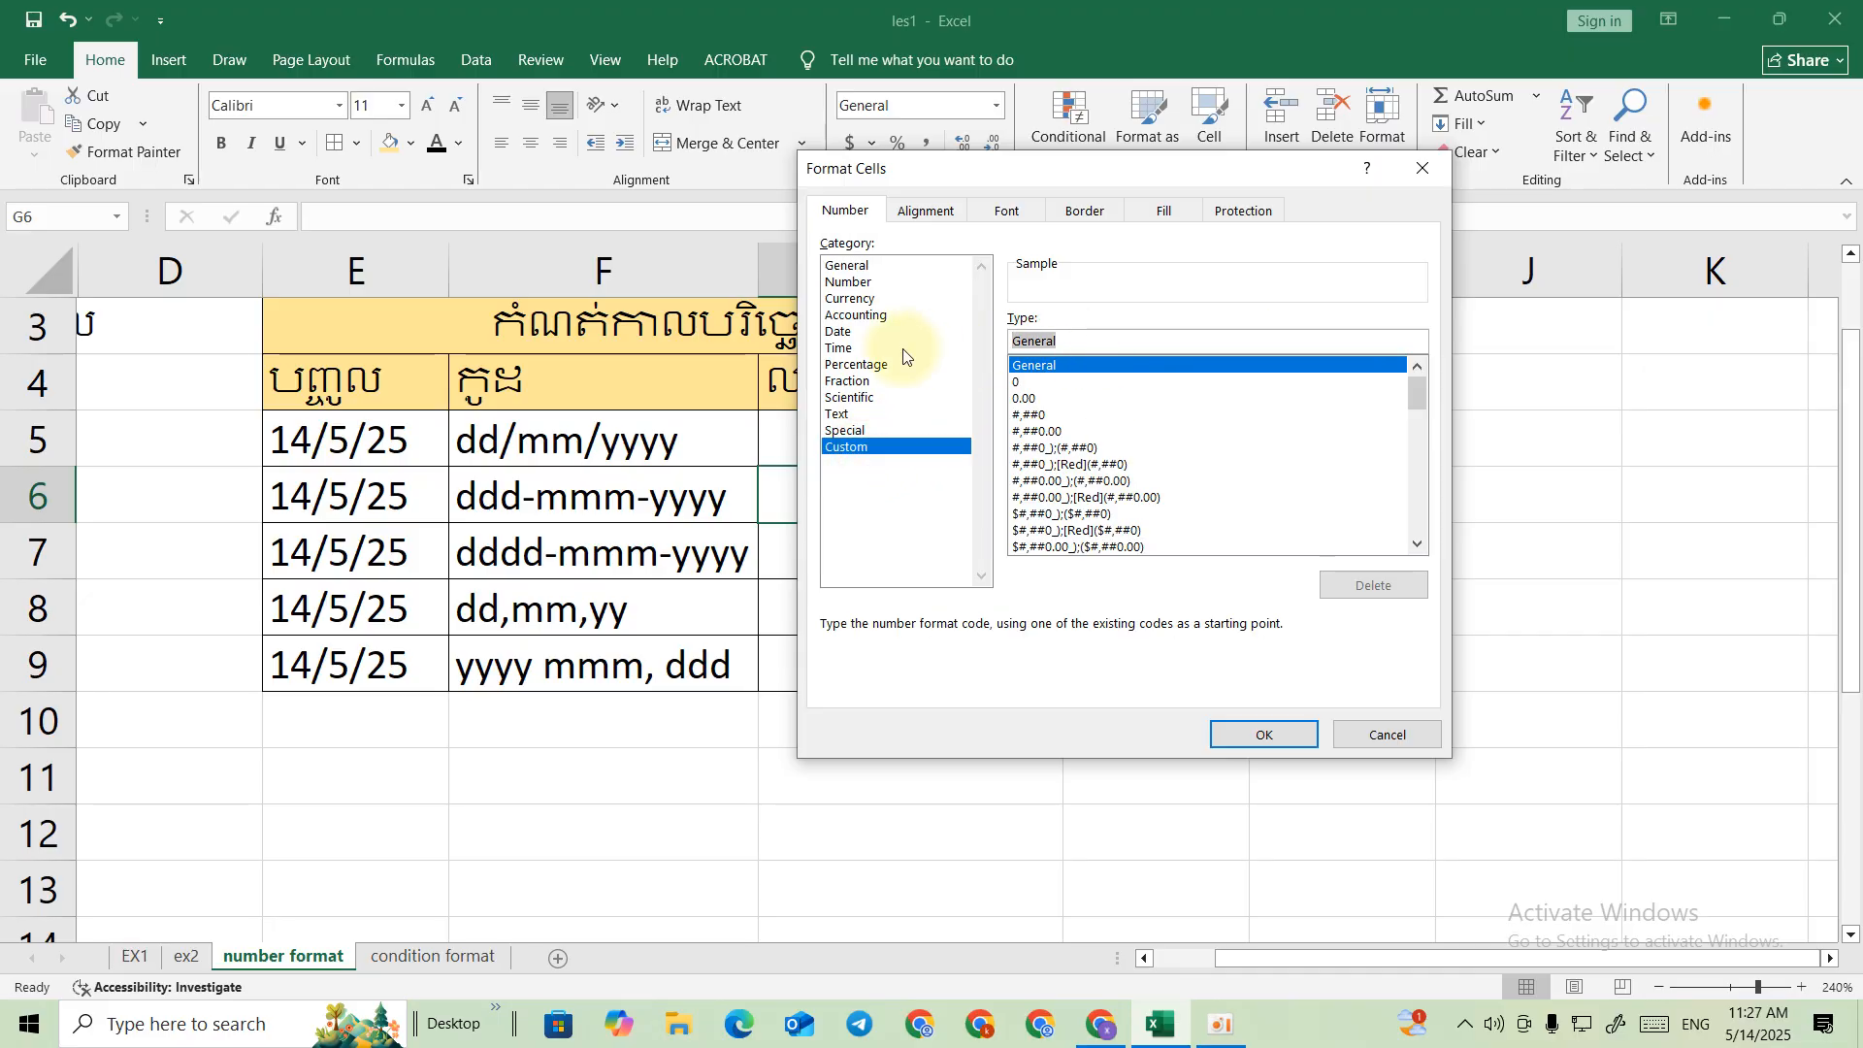
key(BackSpace)
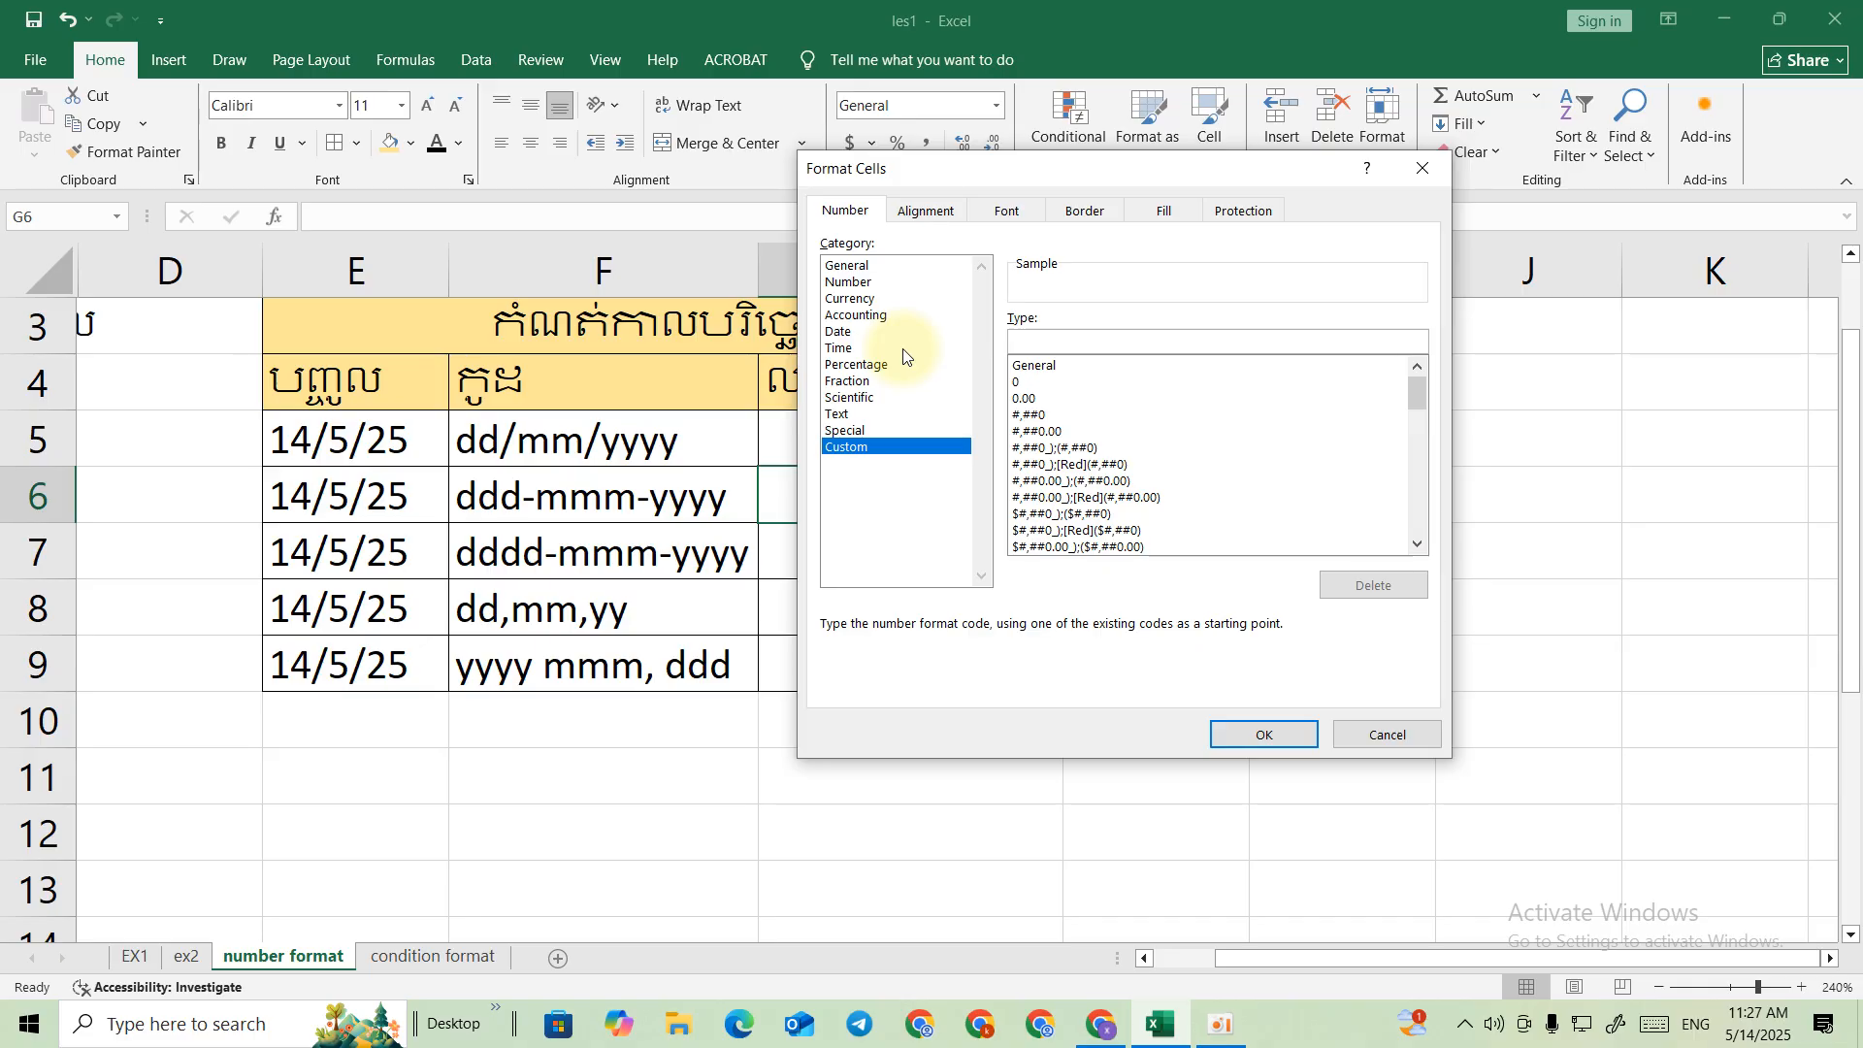
text(ddd-mmm-yyyy)
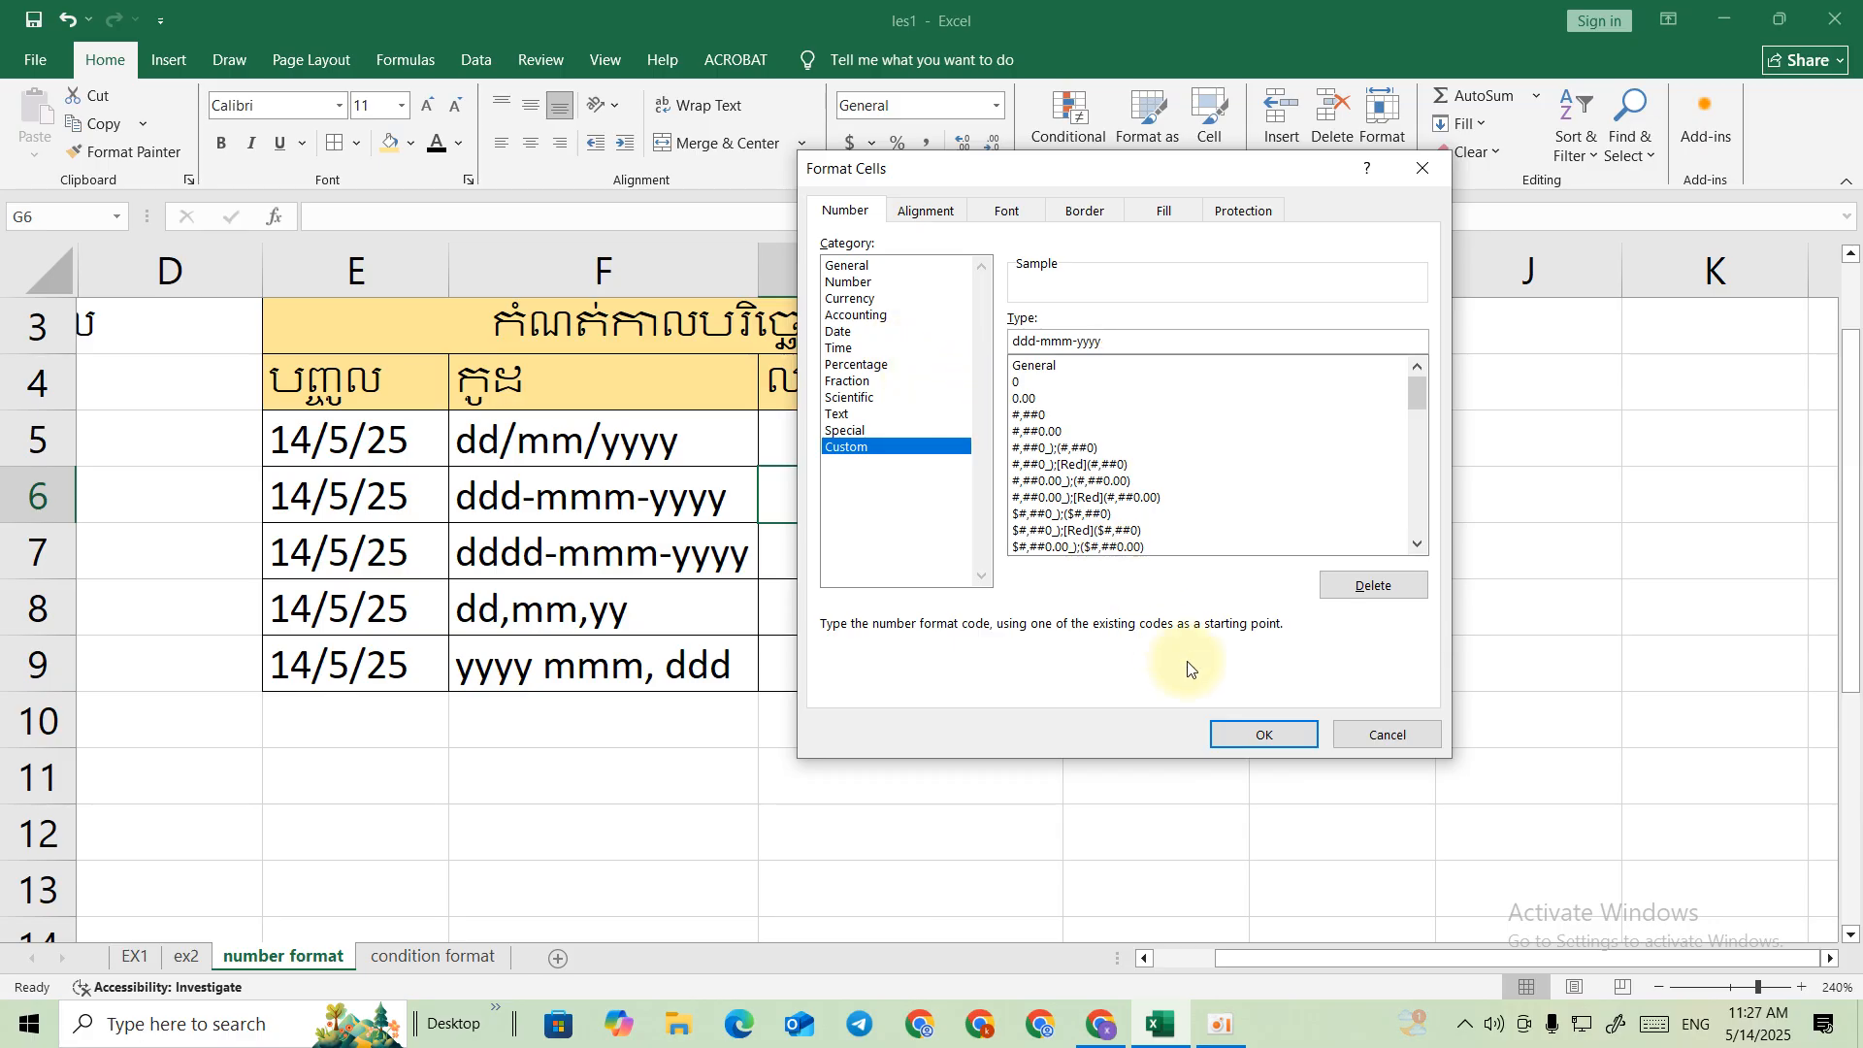
click(1277, 737)
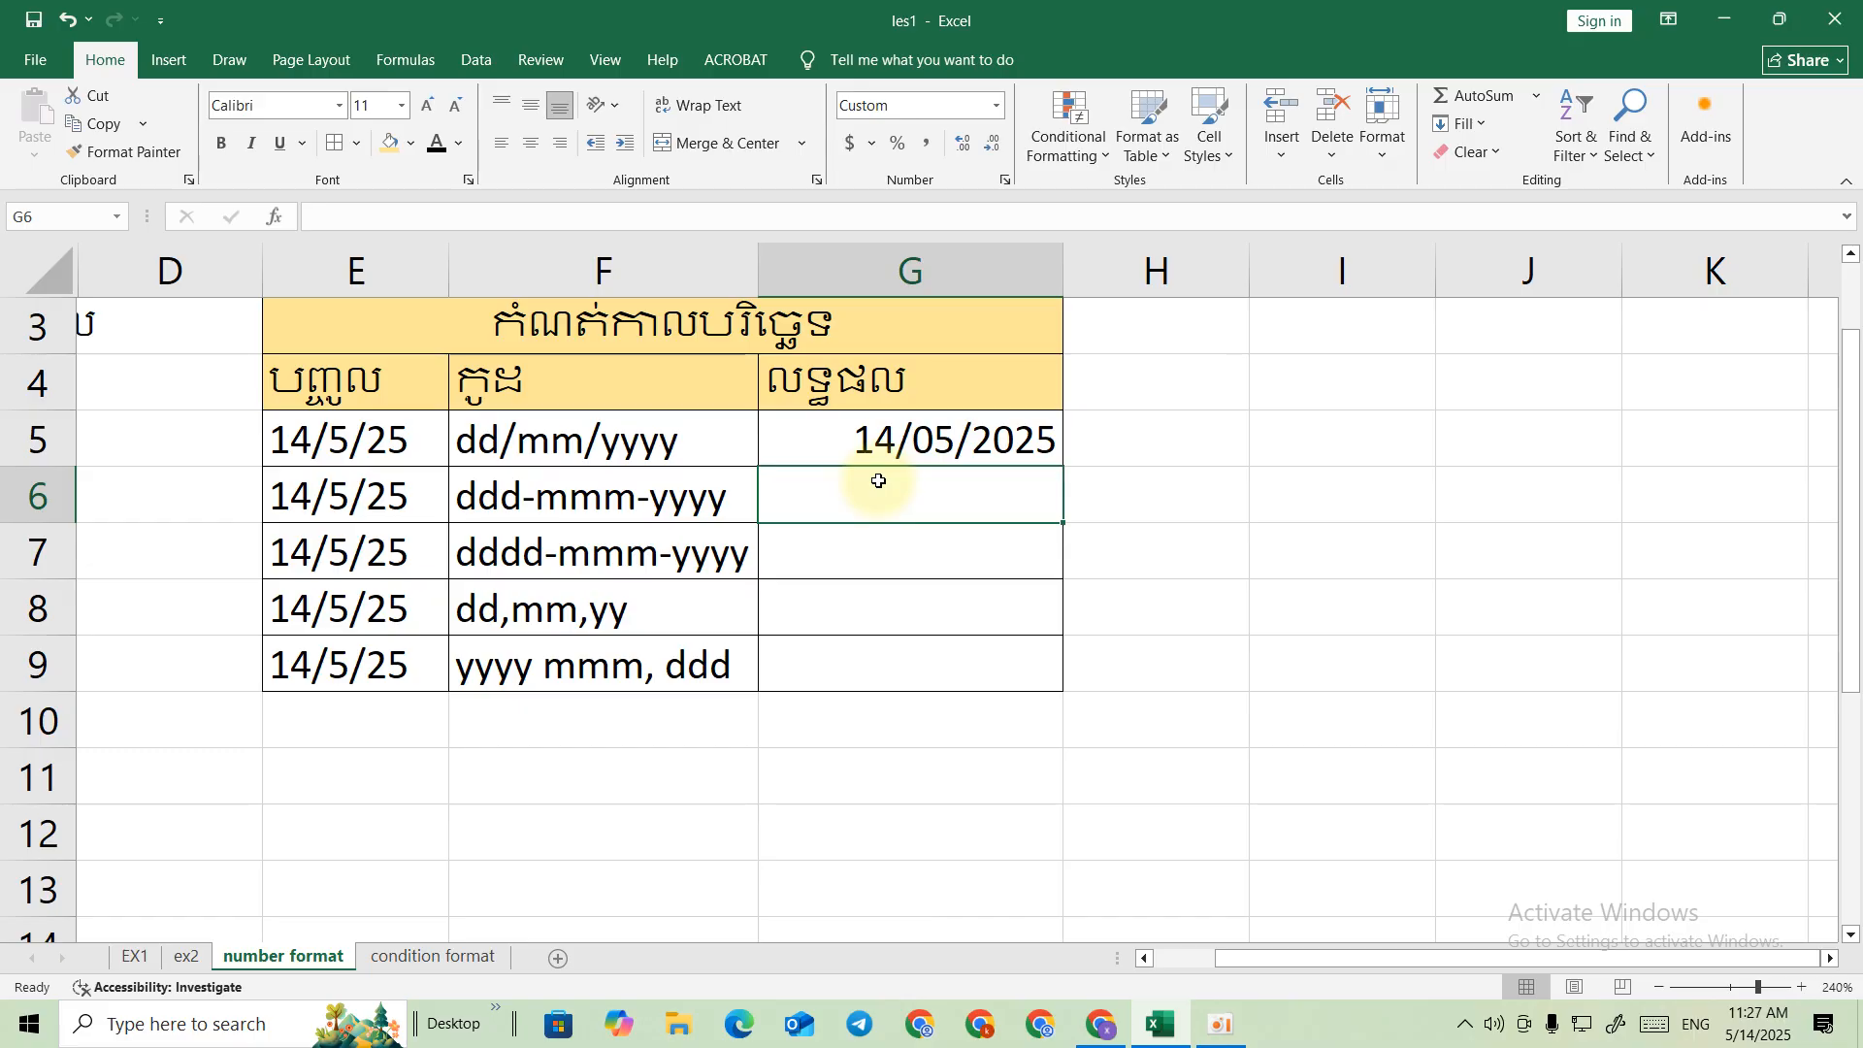
Enter the date 5/14/2025 in cell G6
text(5/)
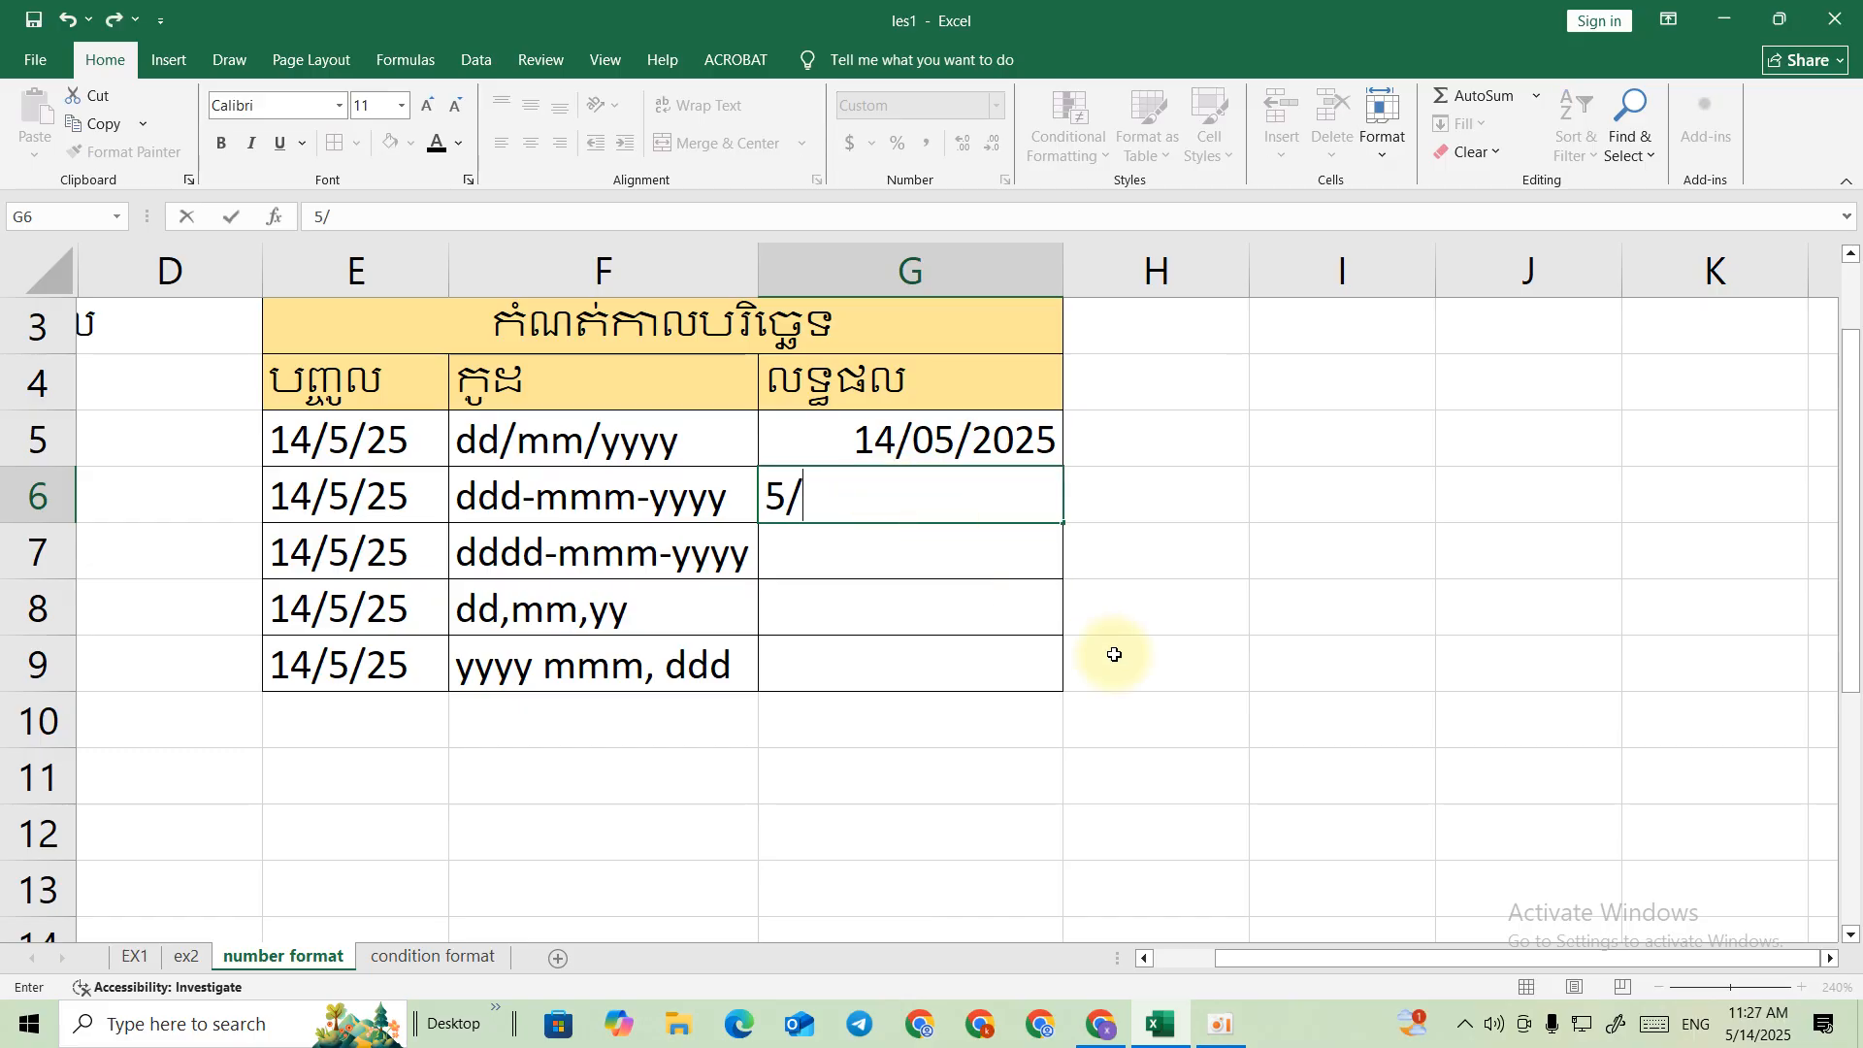
text(14/)
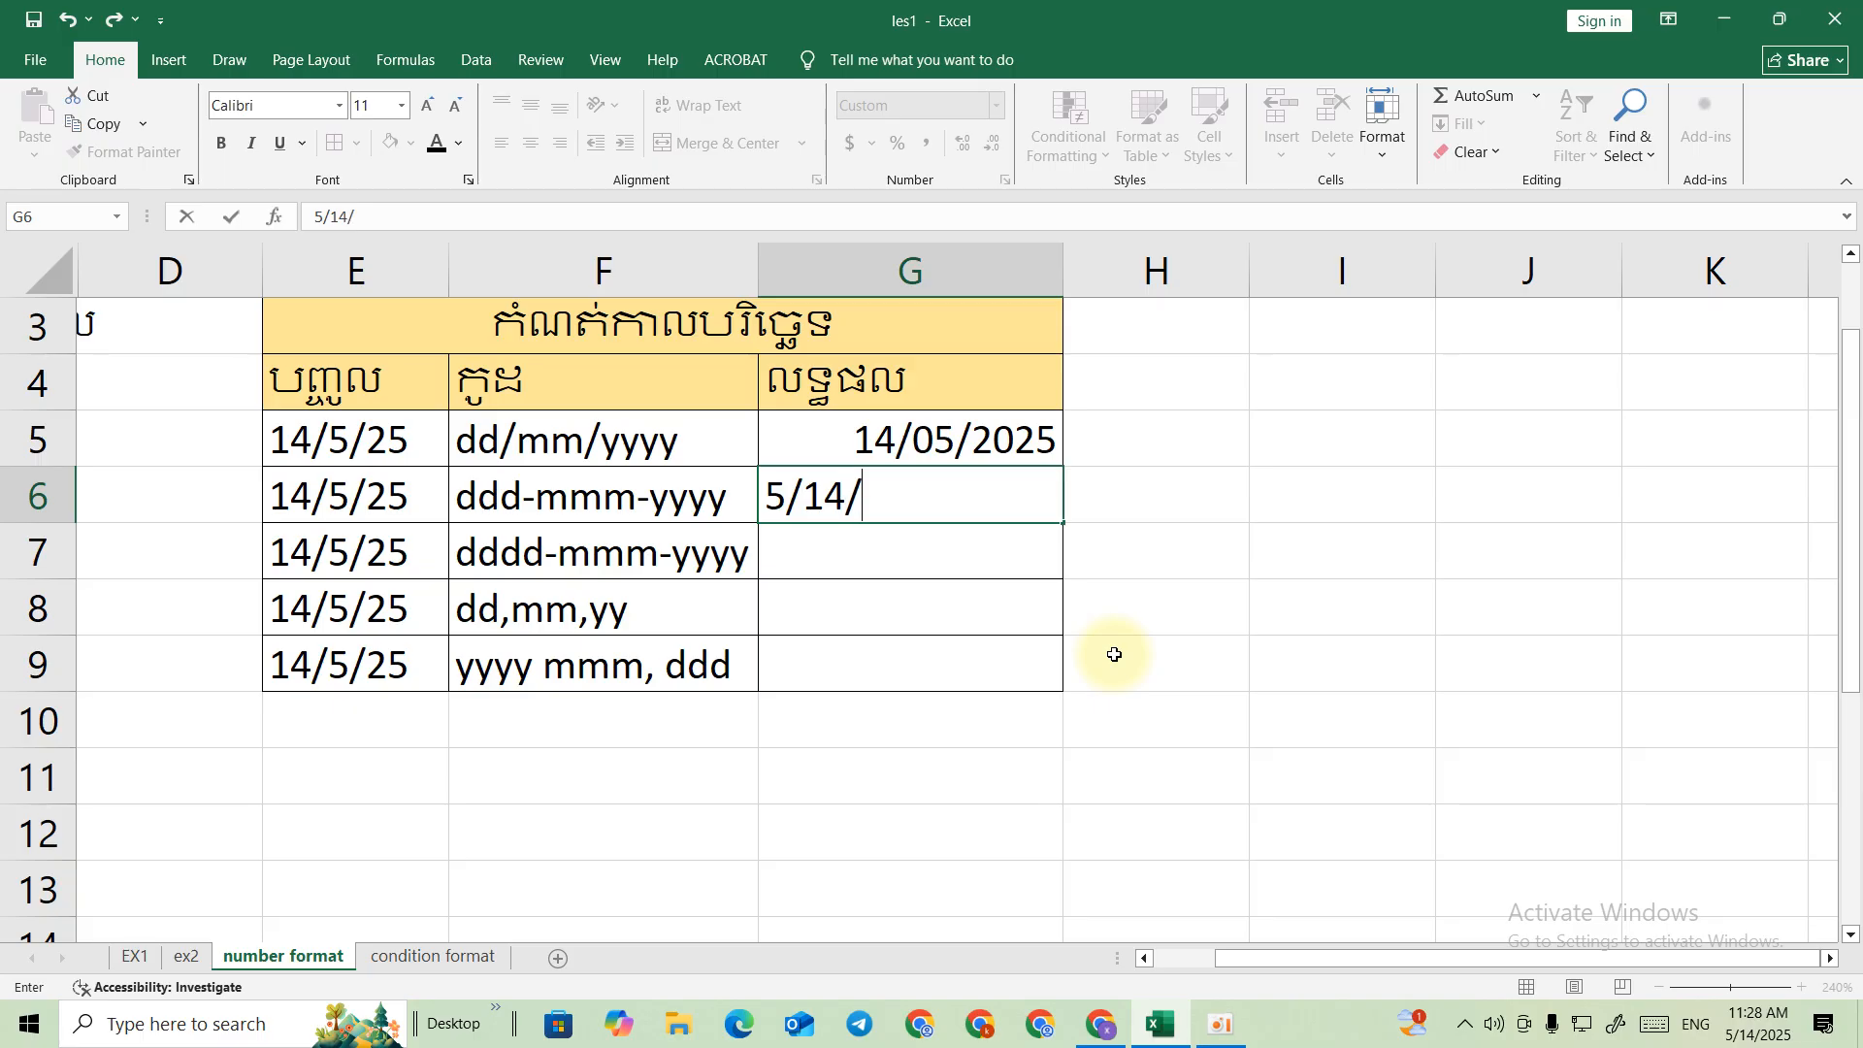
text(2025)
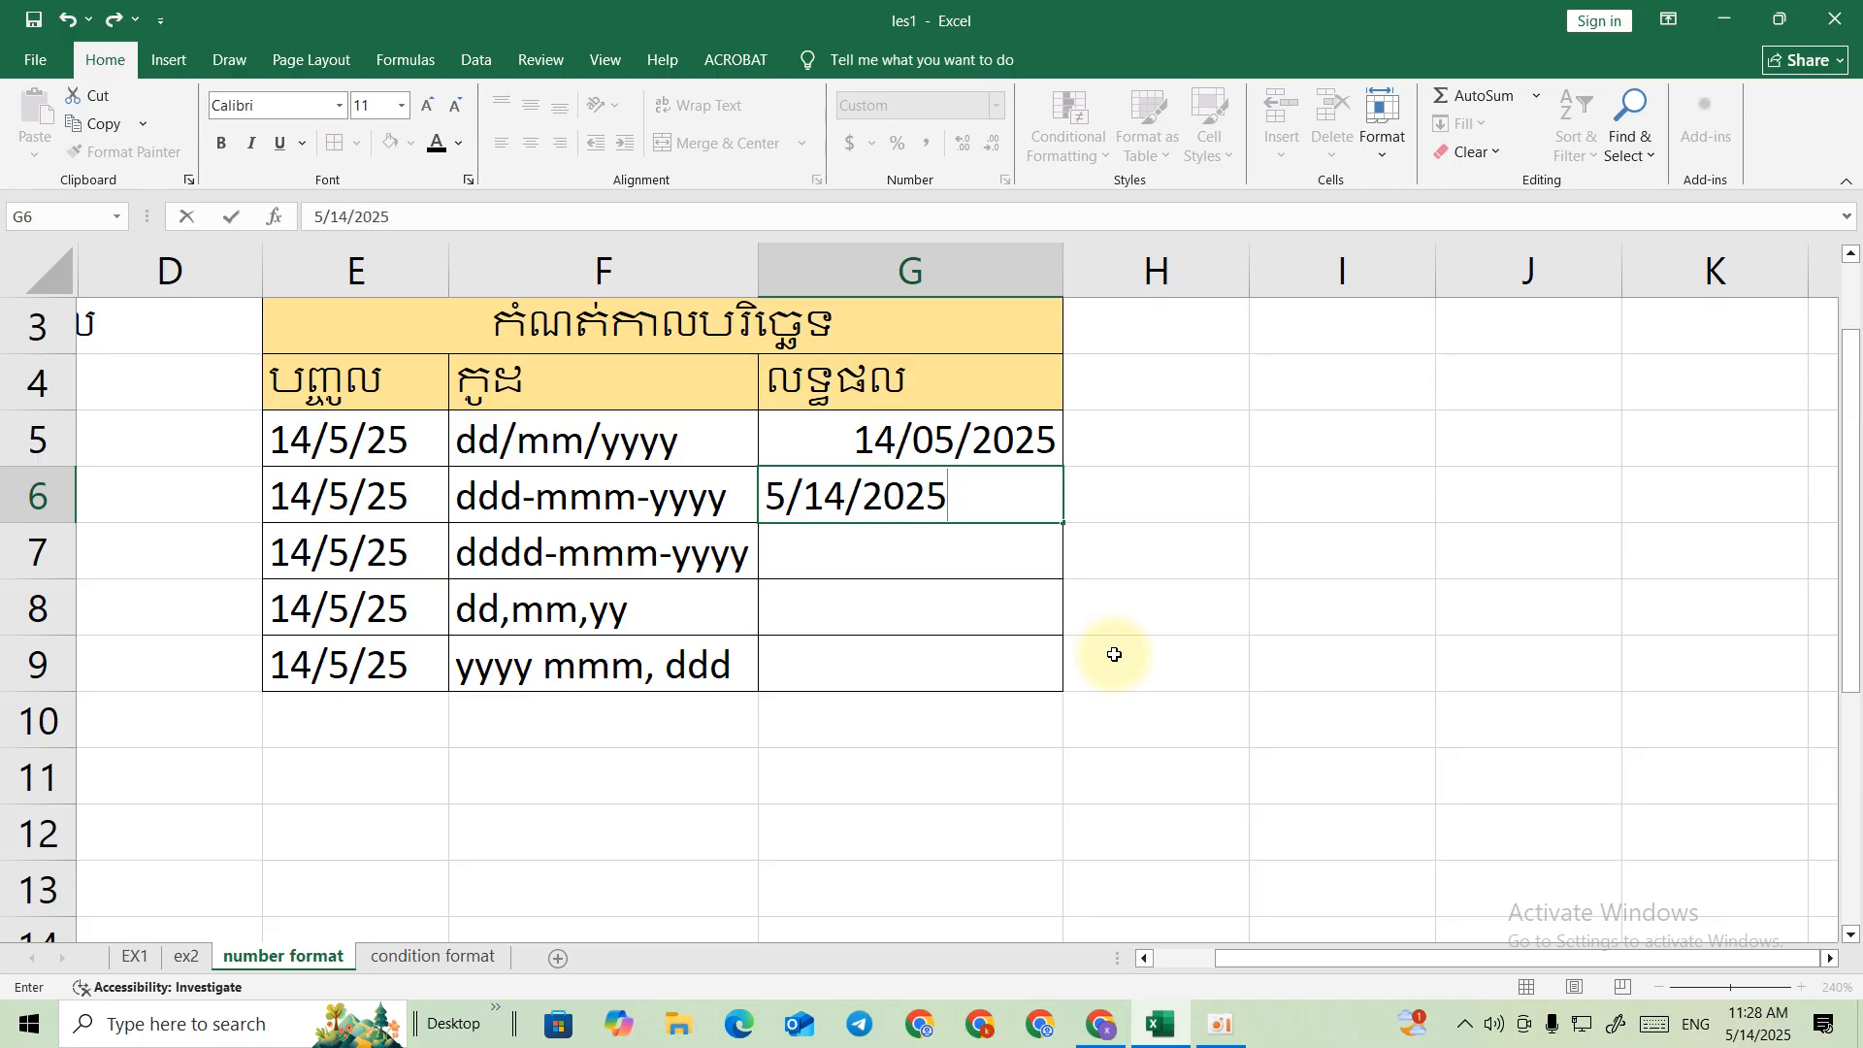
key(Return)
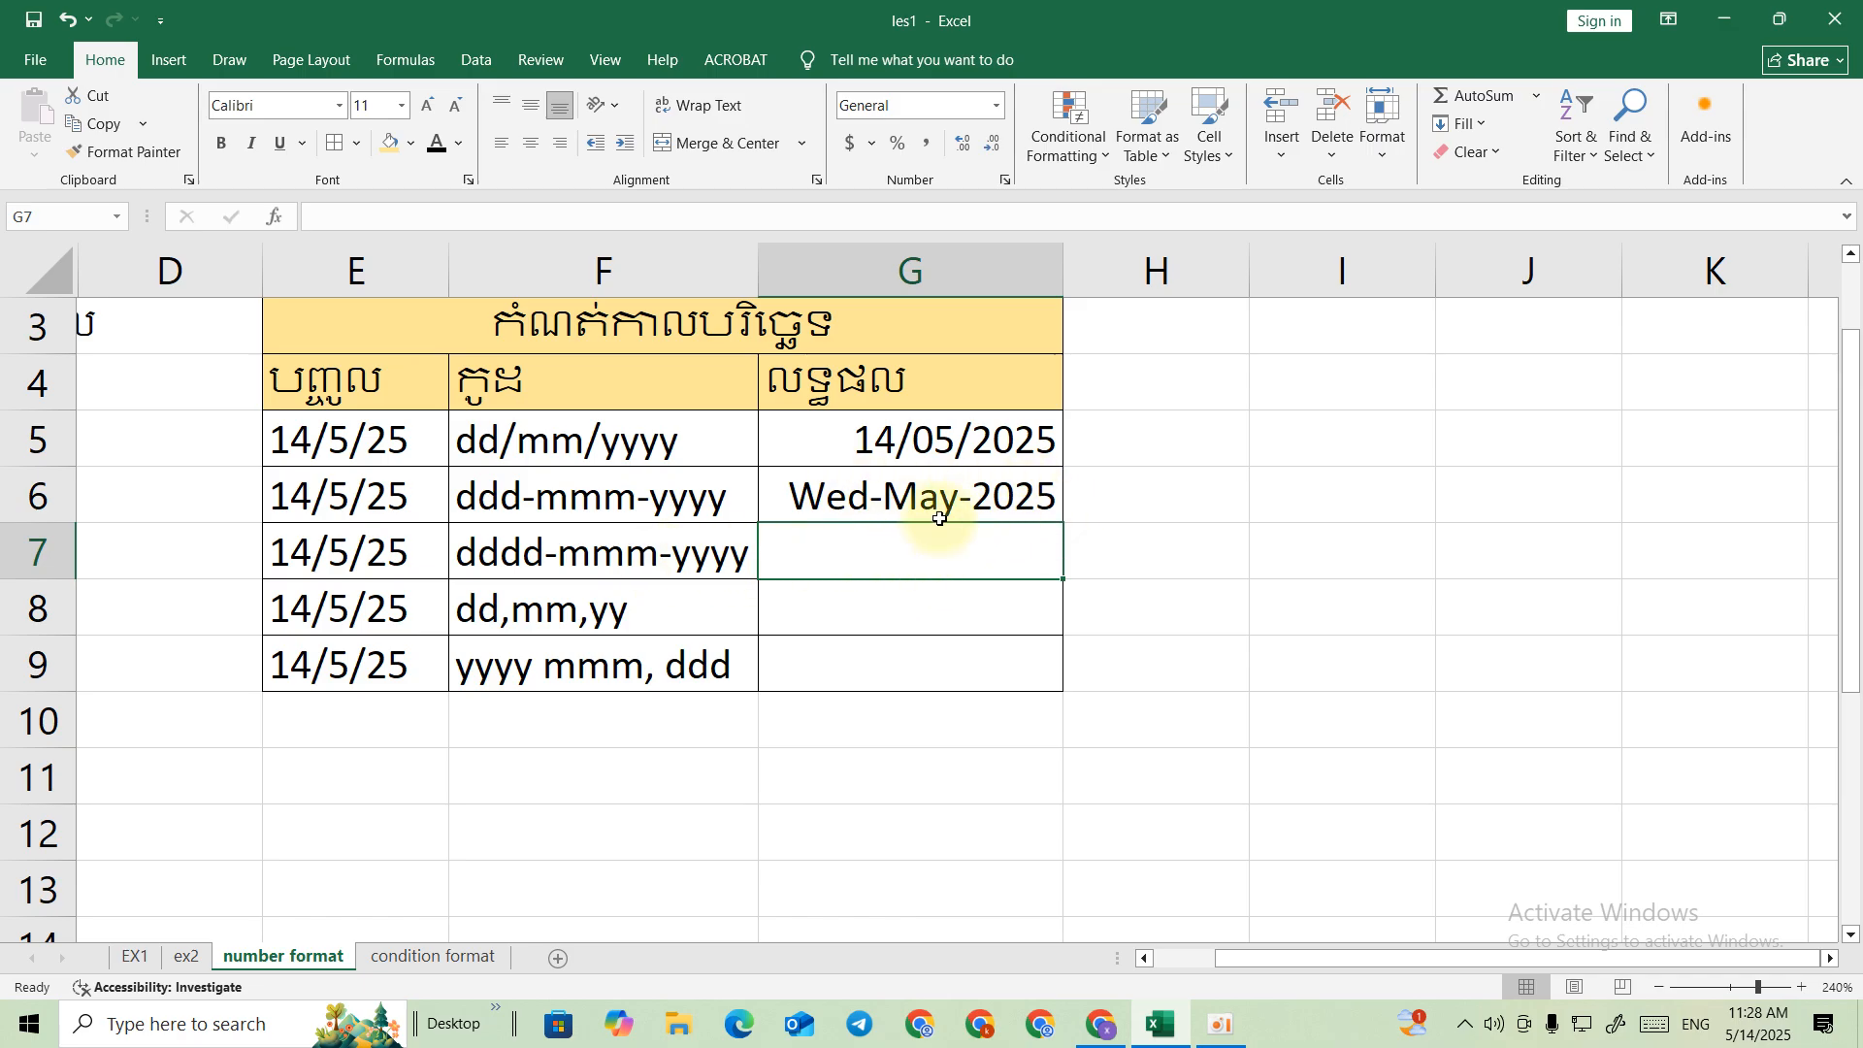
Apply the custom number format dddd-mmm-yyyy to cell G7
click(544, 548)
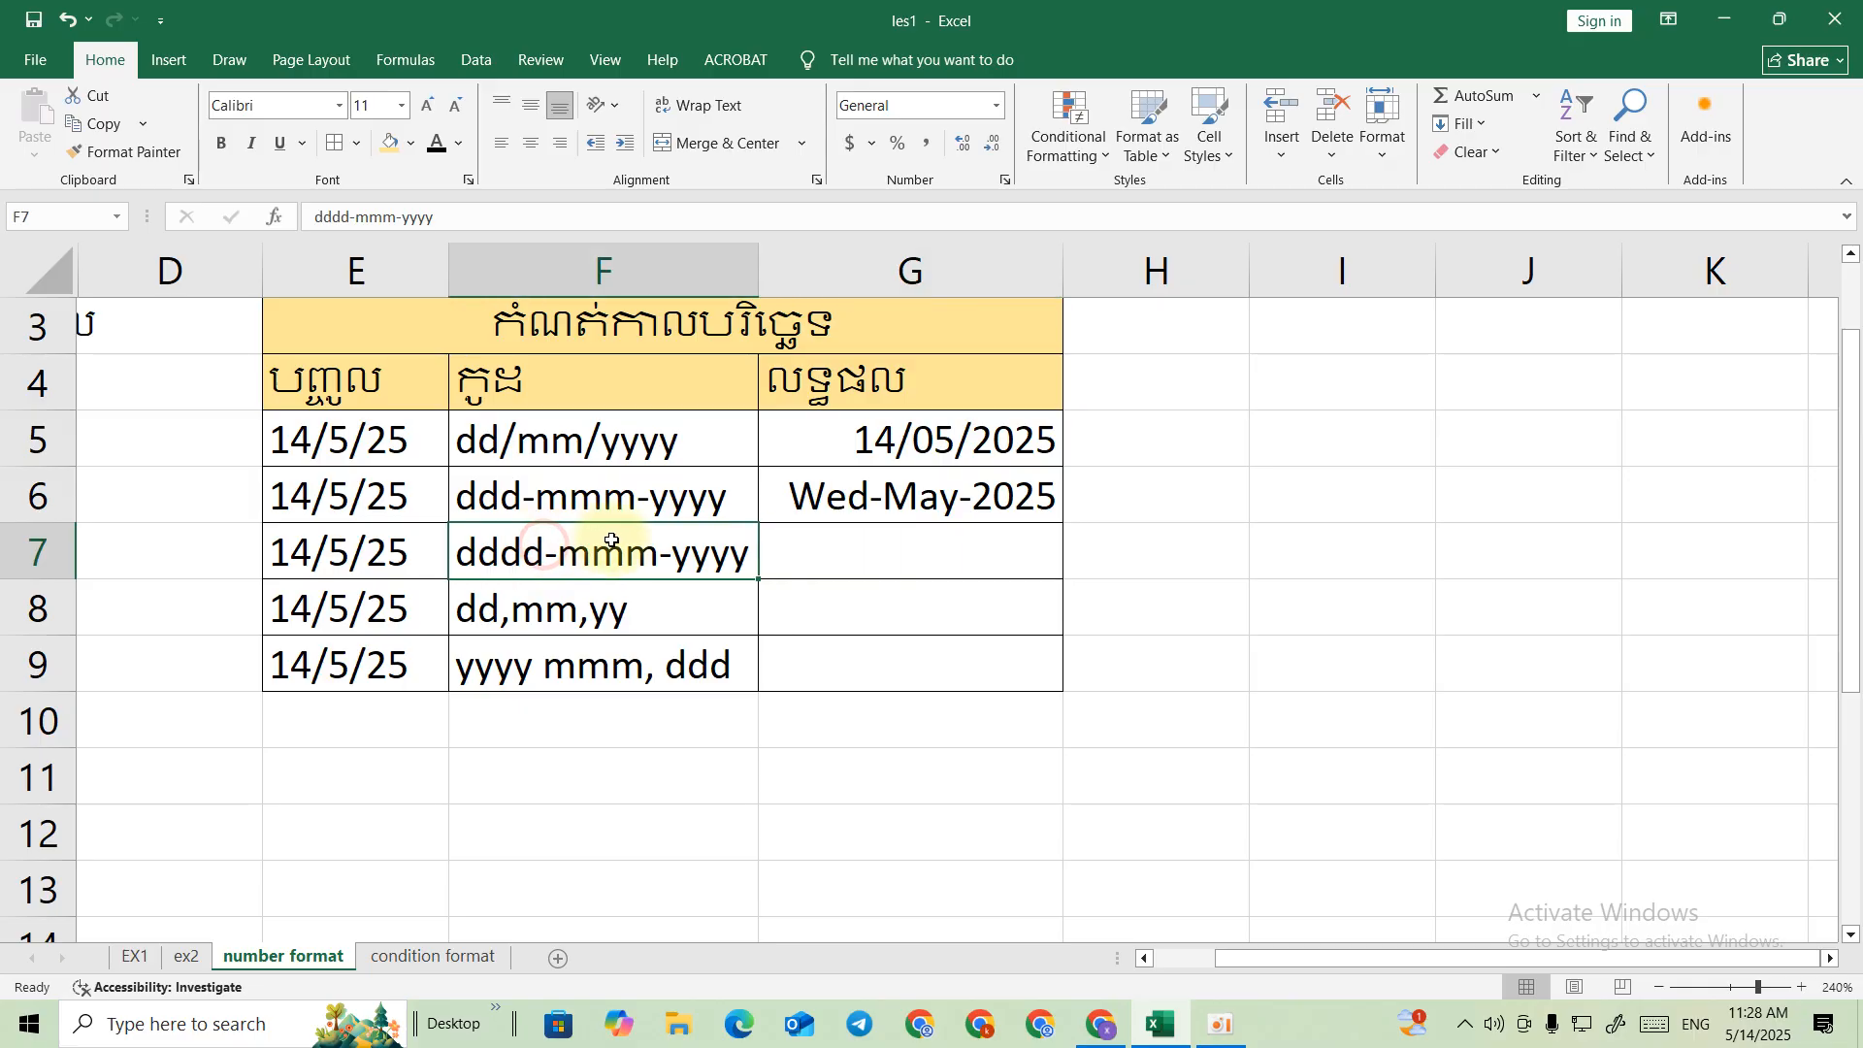
click(840, 544)
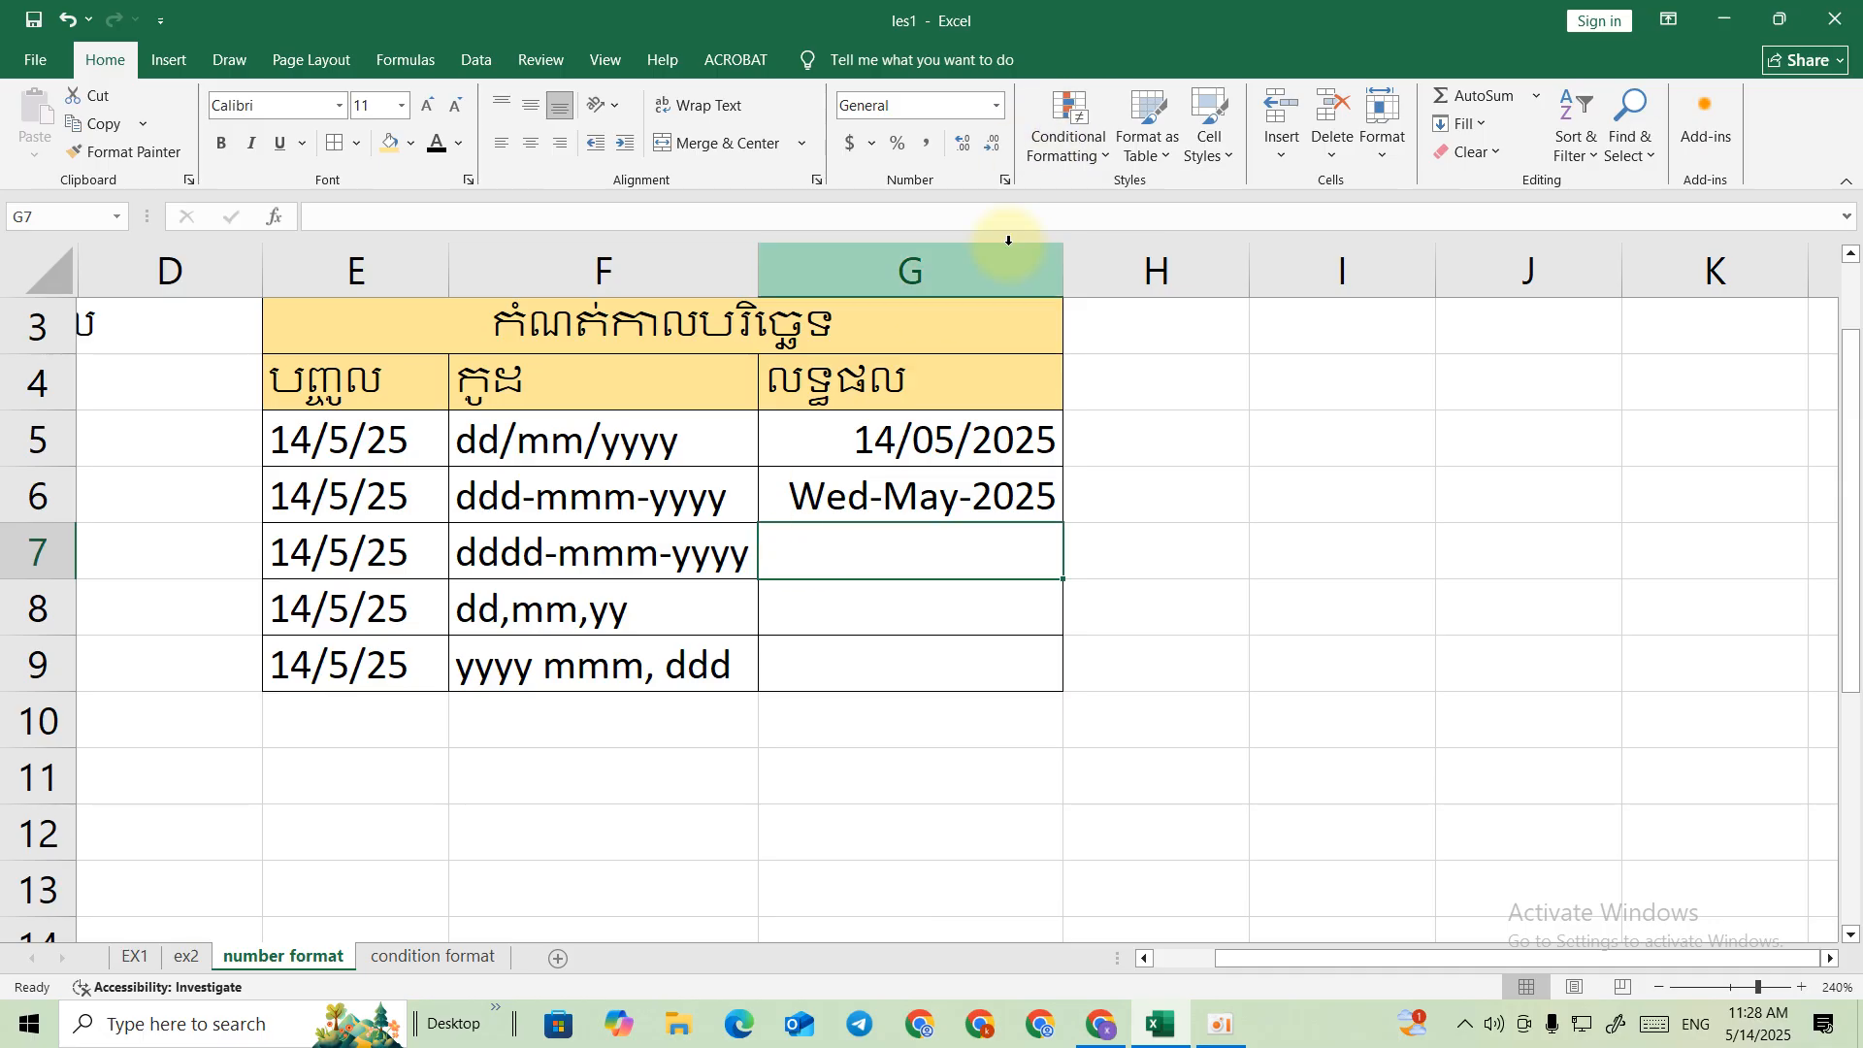
click(1000, 101)
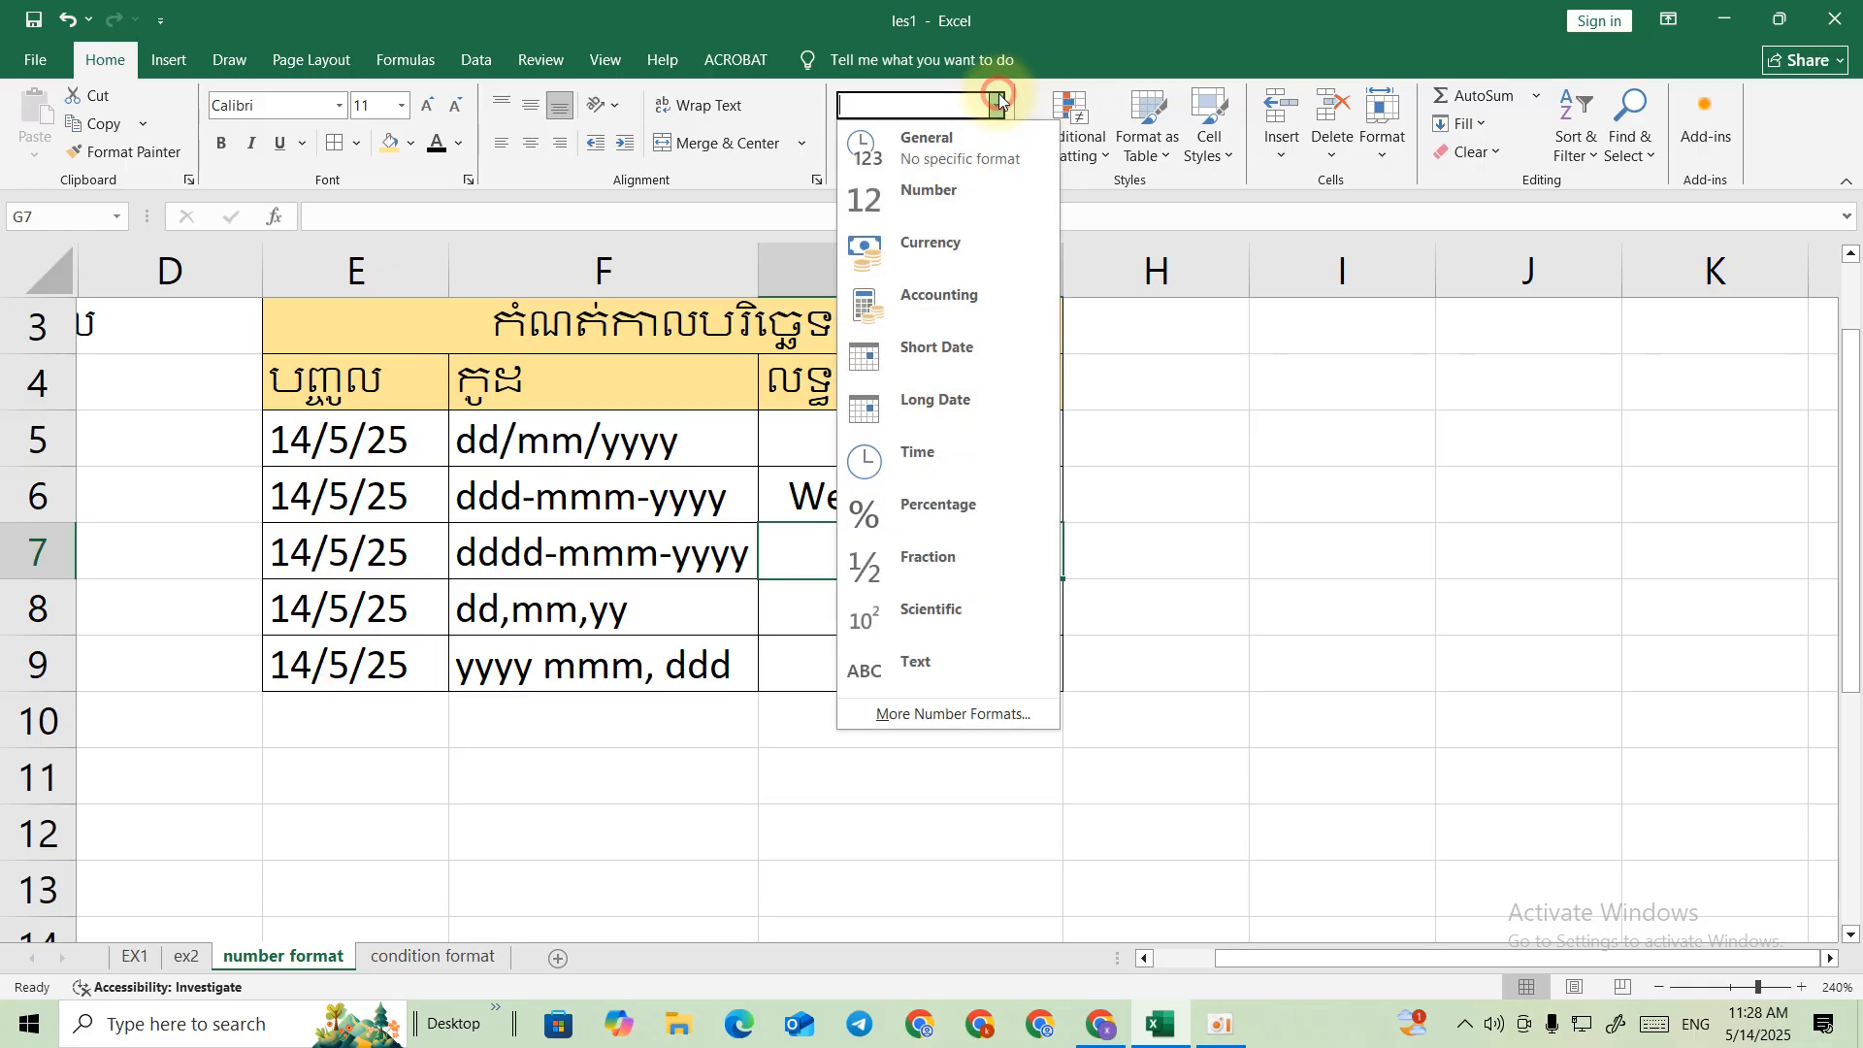
click(951, 714)
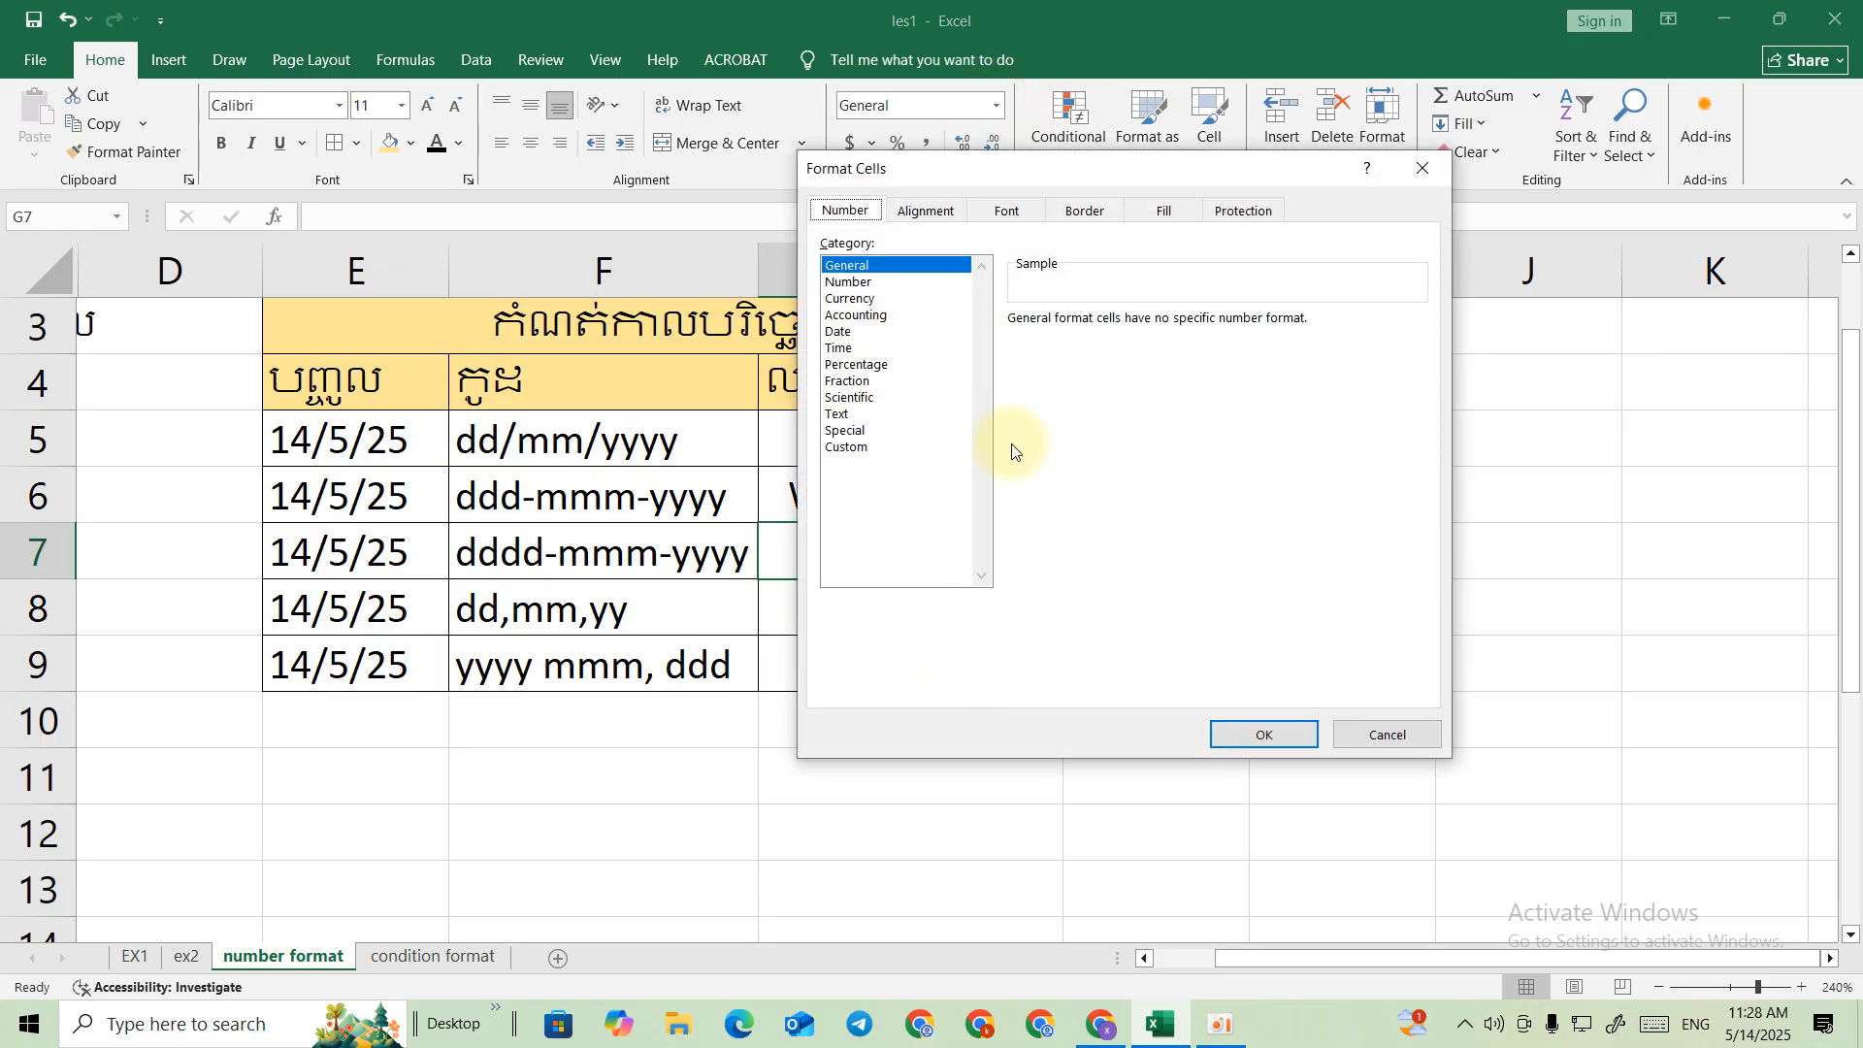
click(856, 448)
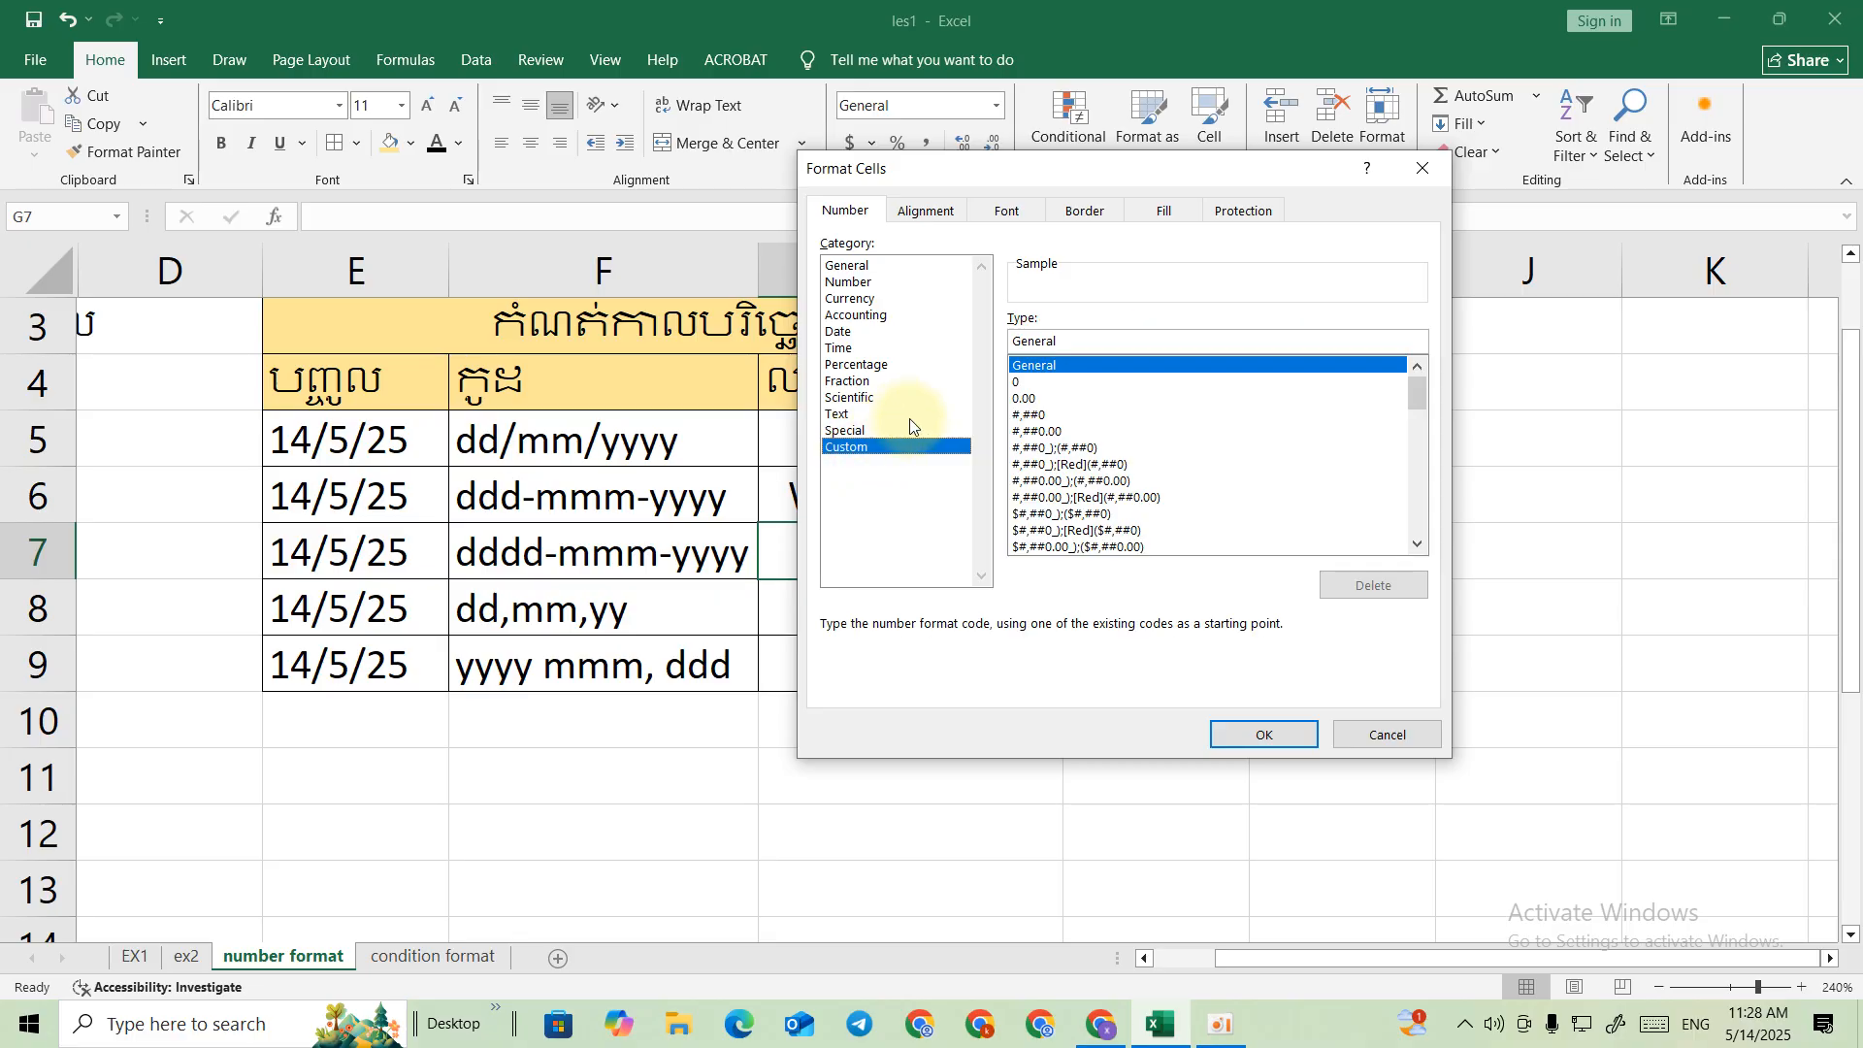
double_click(1157, 340)
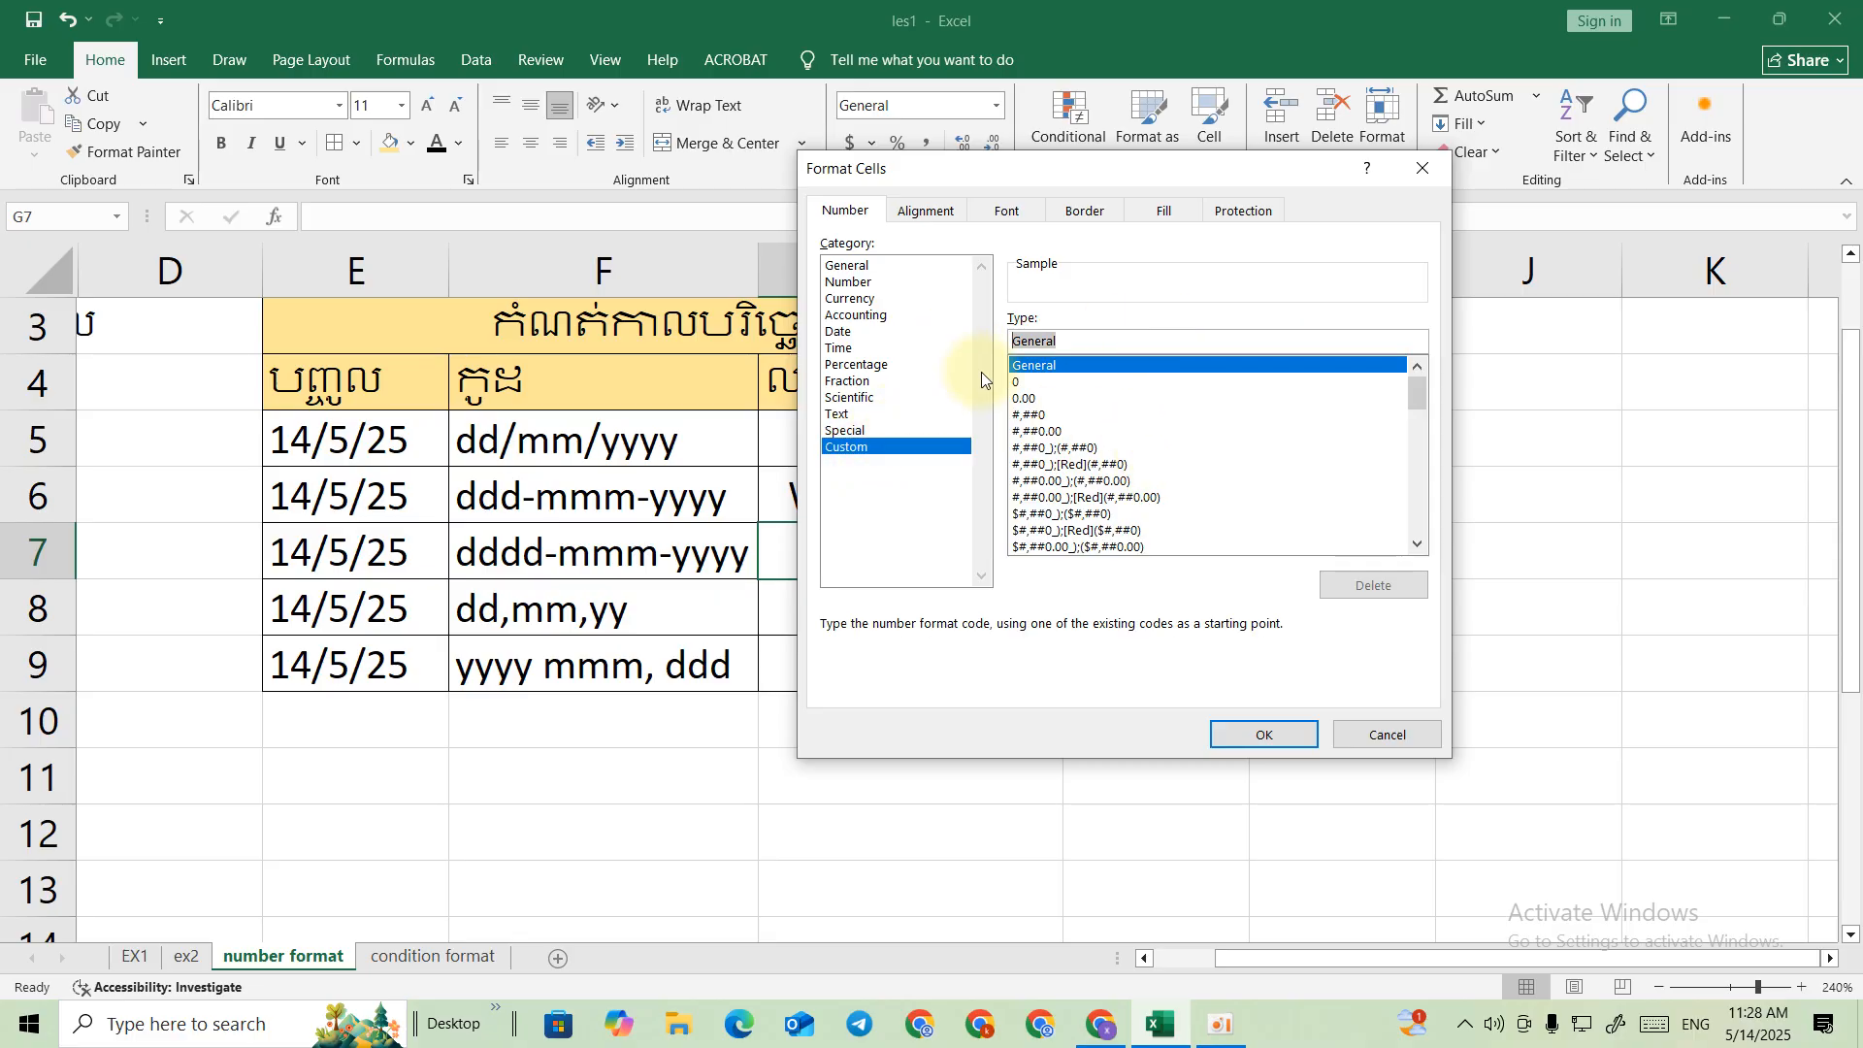
text(ddd)
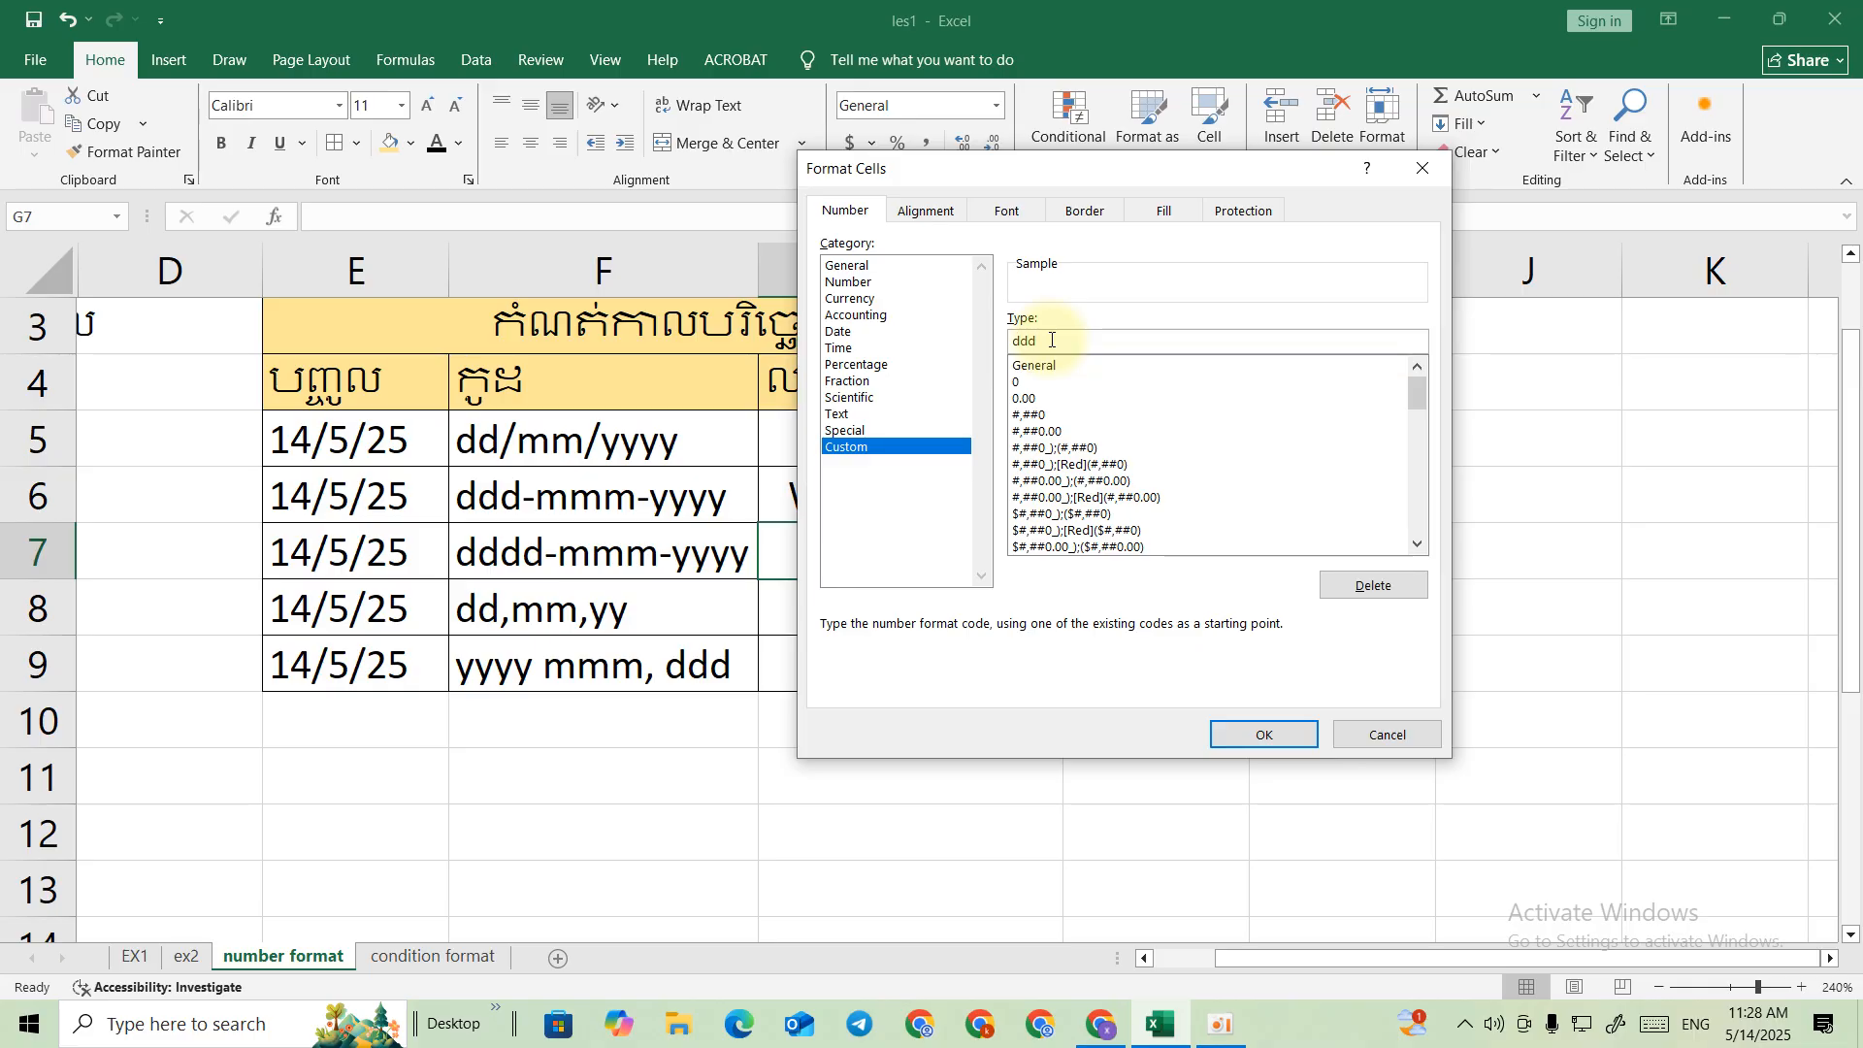
text(d-mmm-yyyy)
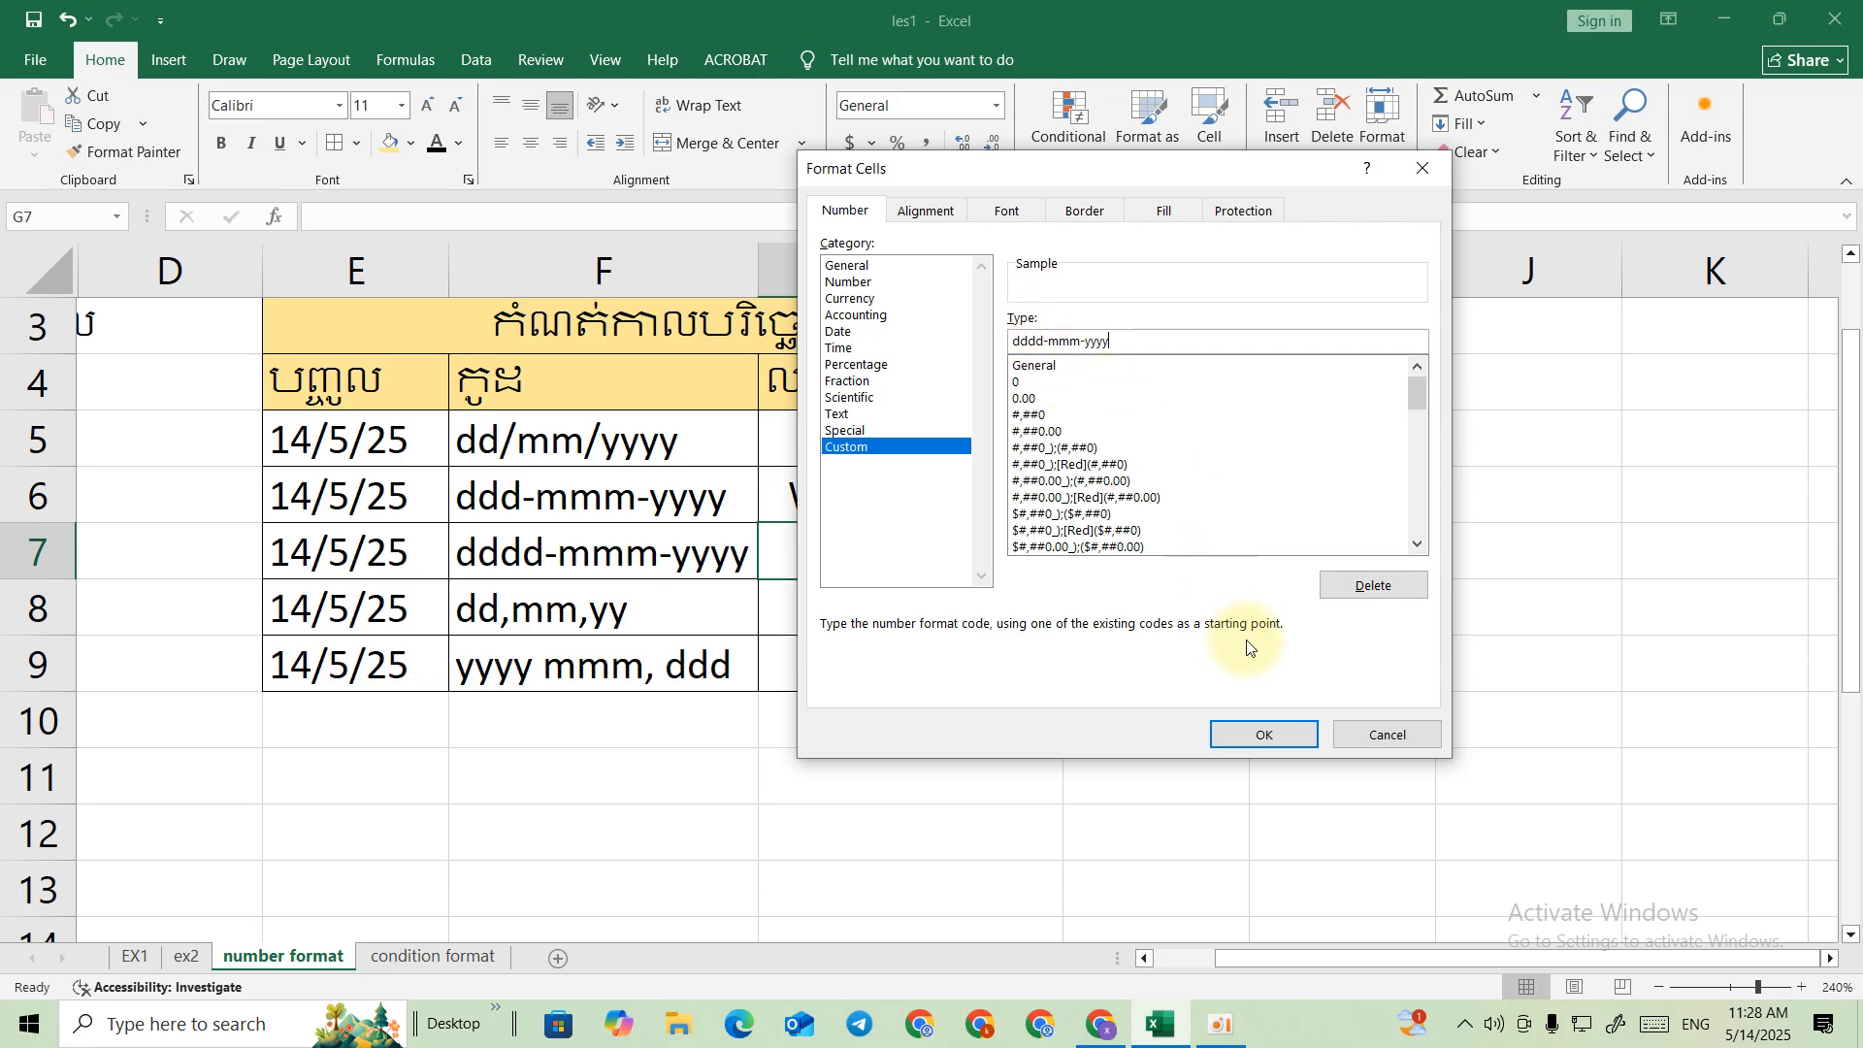
click(1291, 734)
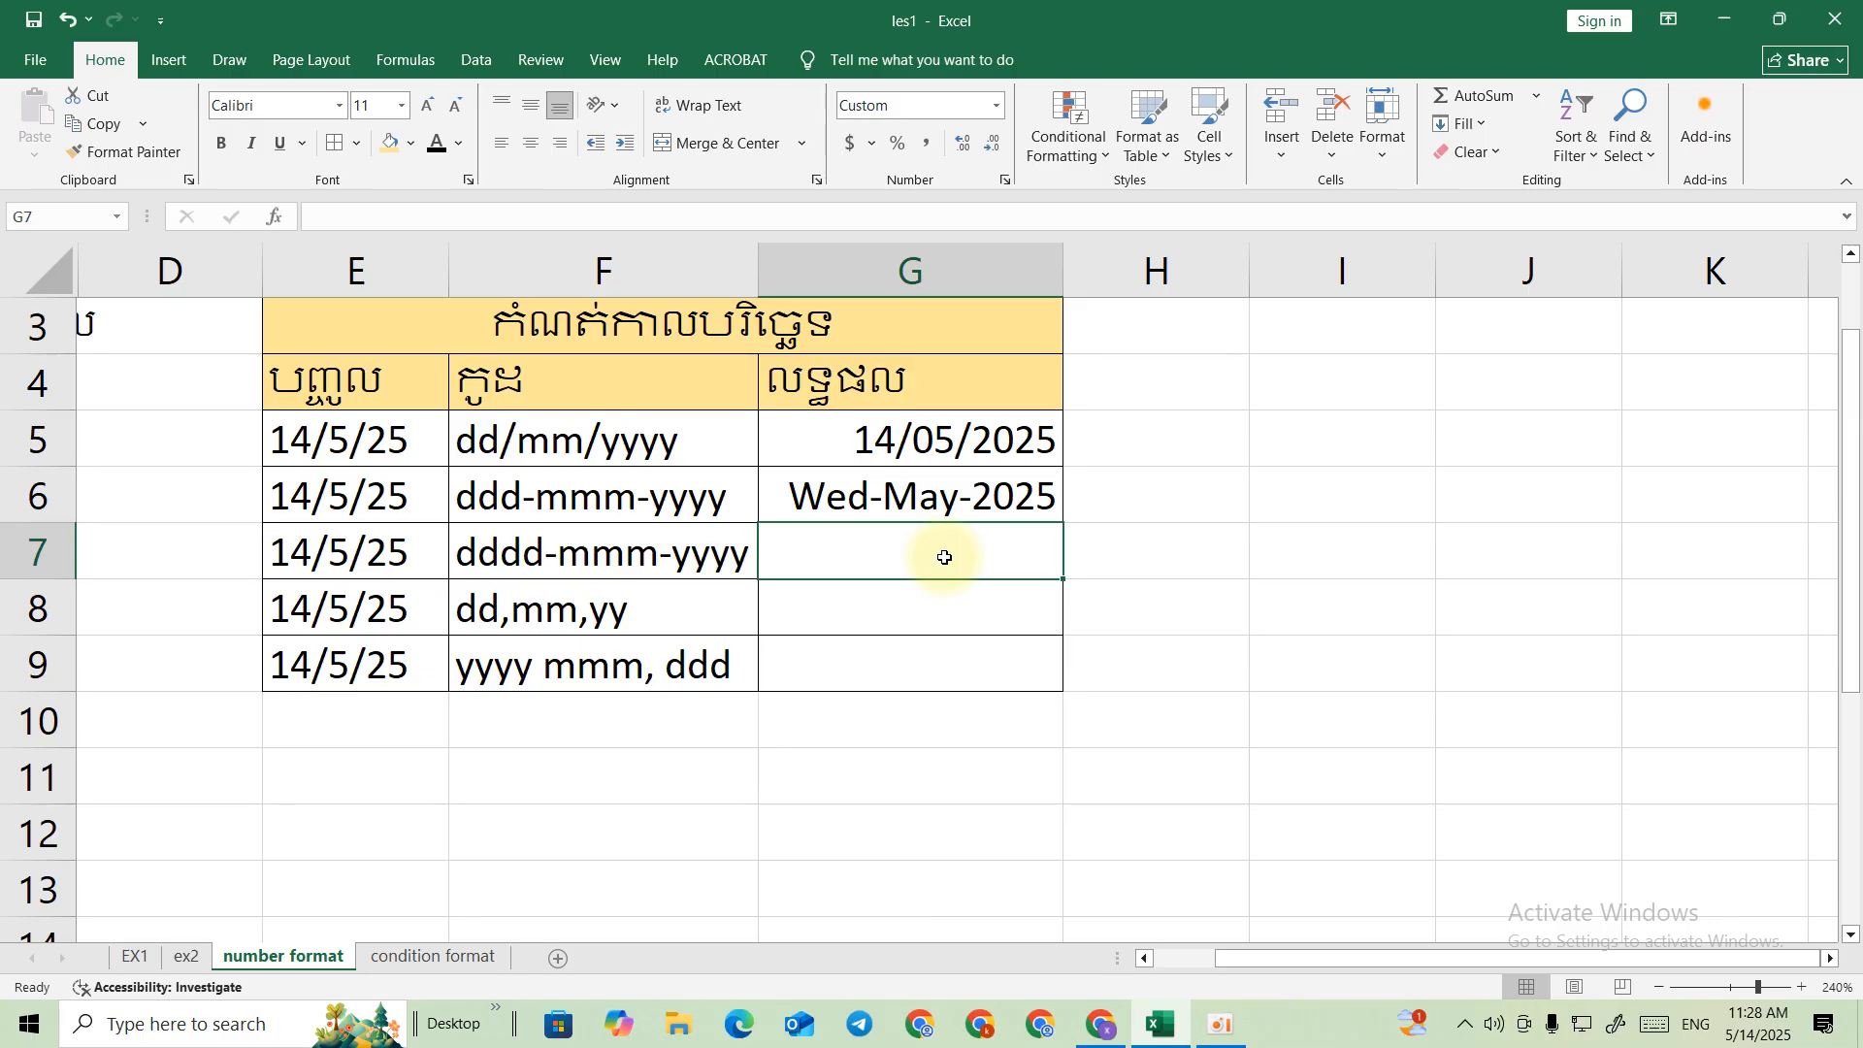
Enter the date 5/14/2025 in cell G7 and widen column G to fit the full date
text(5/14/250)
key(BackSpace)
key(BackSpace)
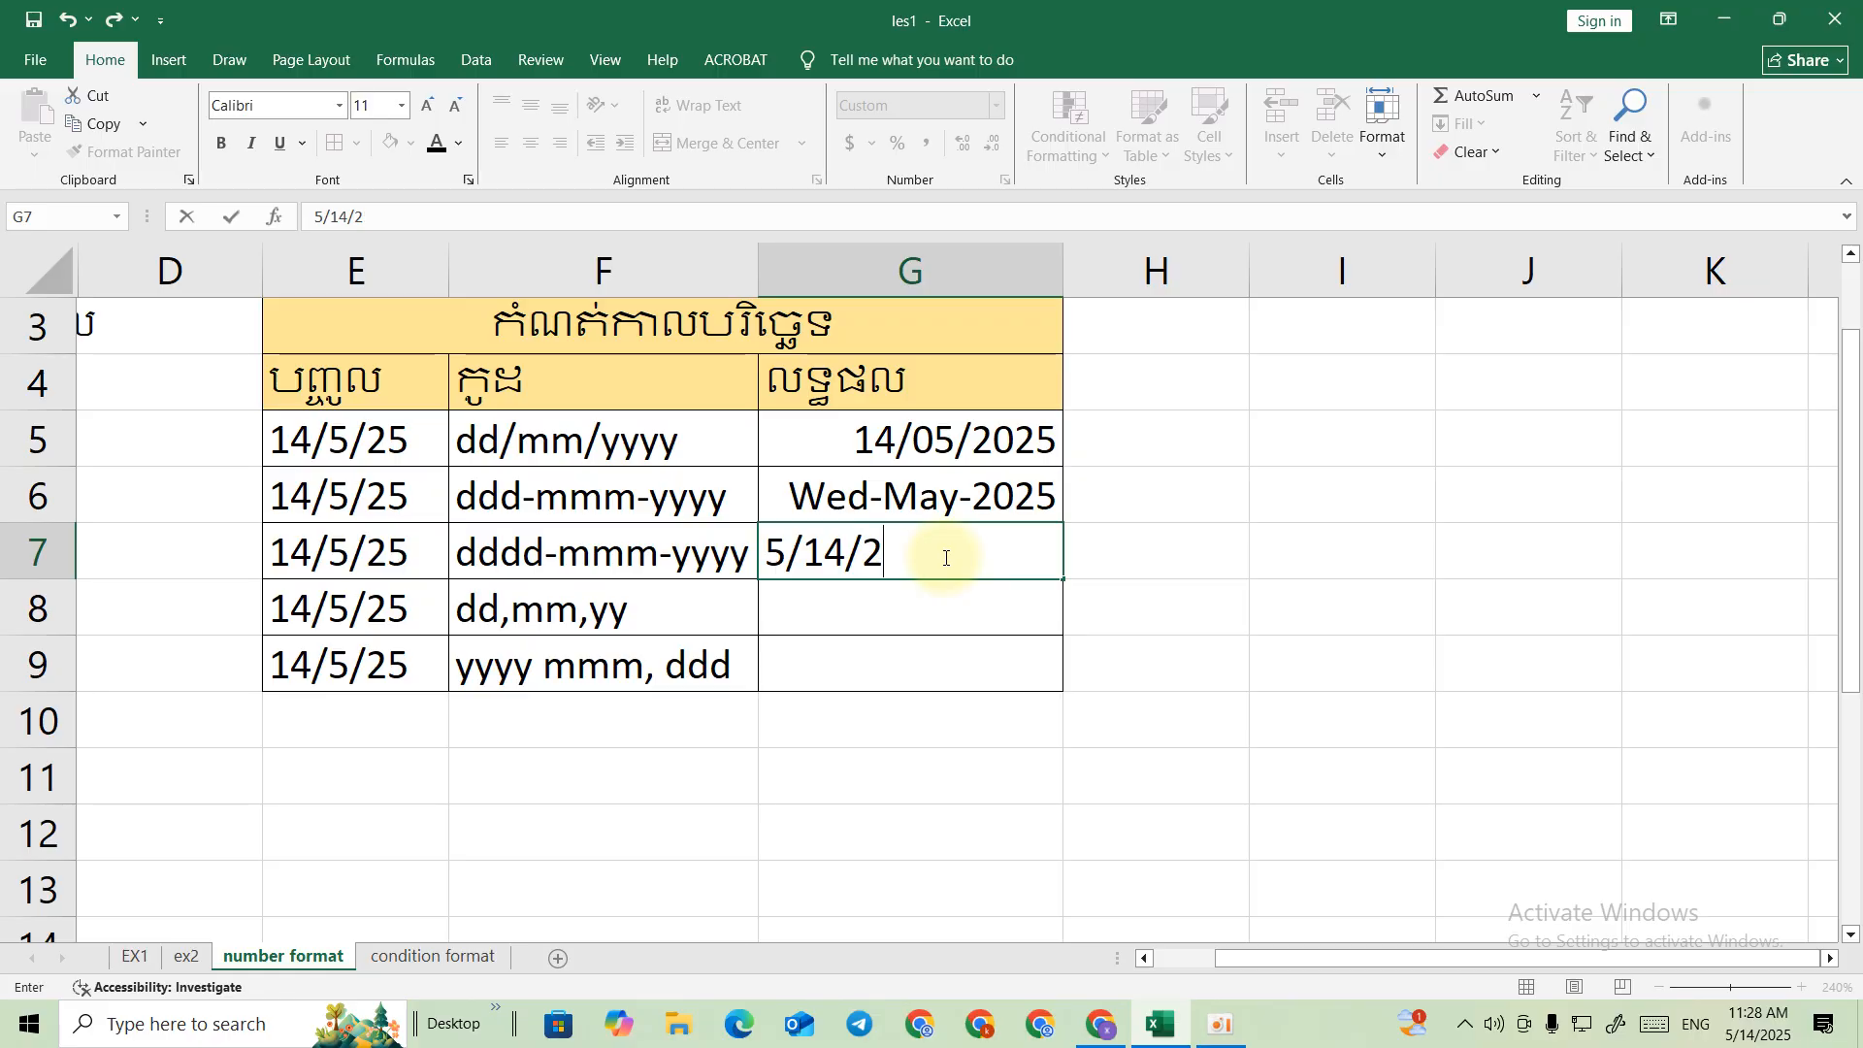
text(025)
key(Return)
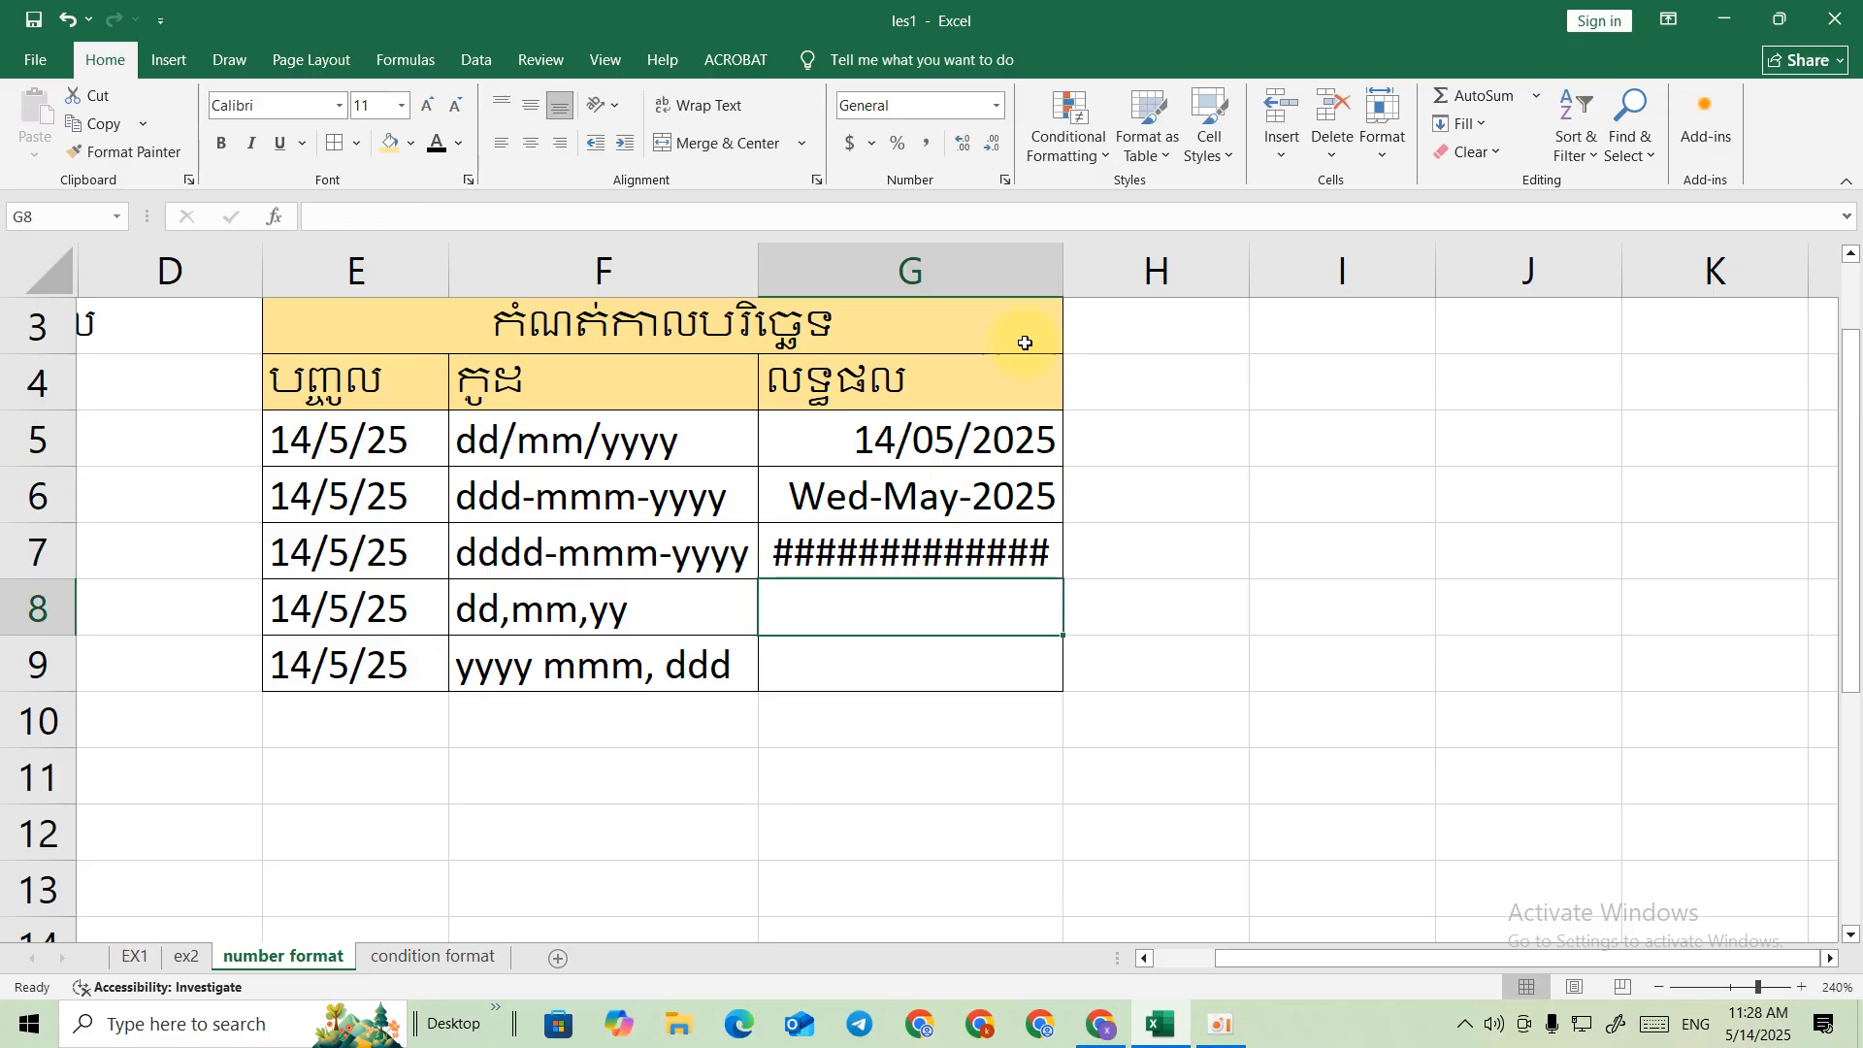
drag(1064, 264, 1344, 350)
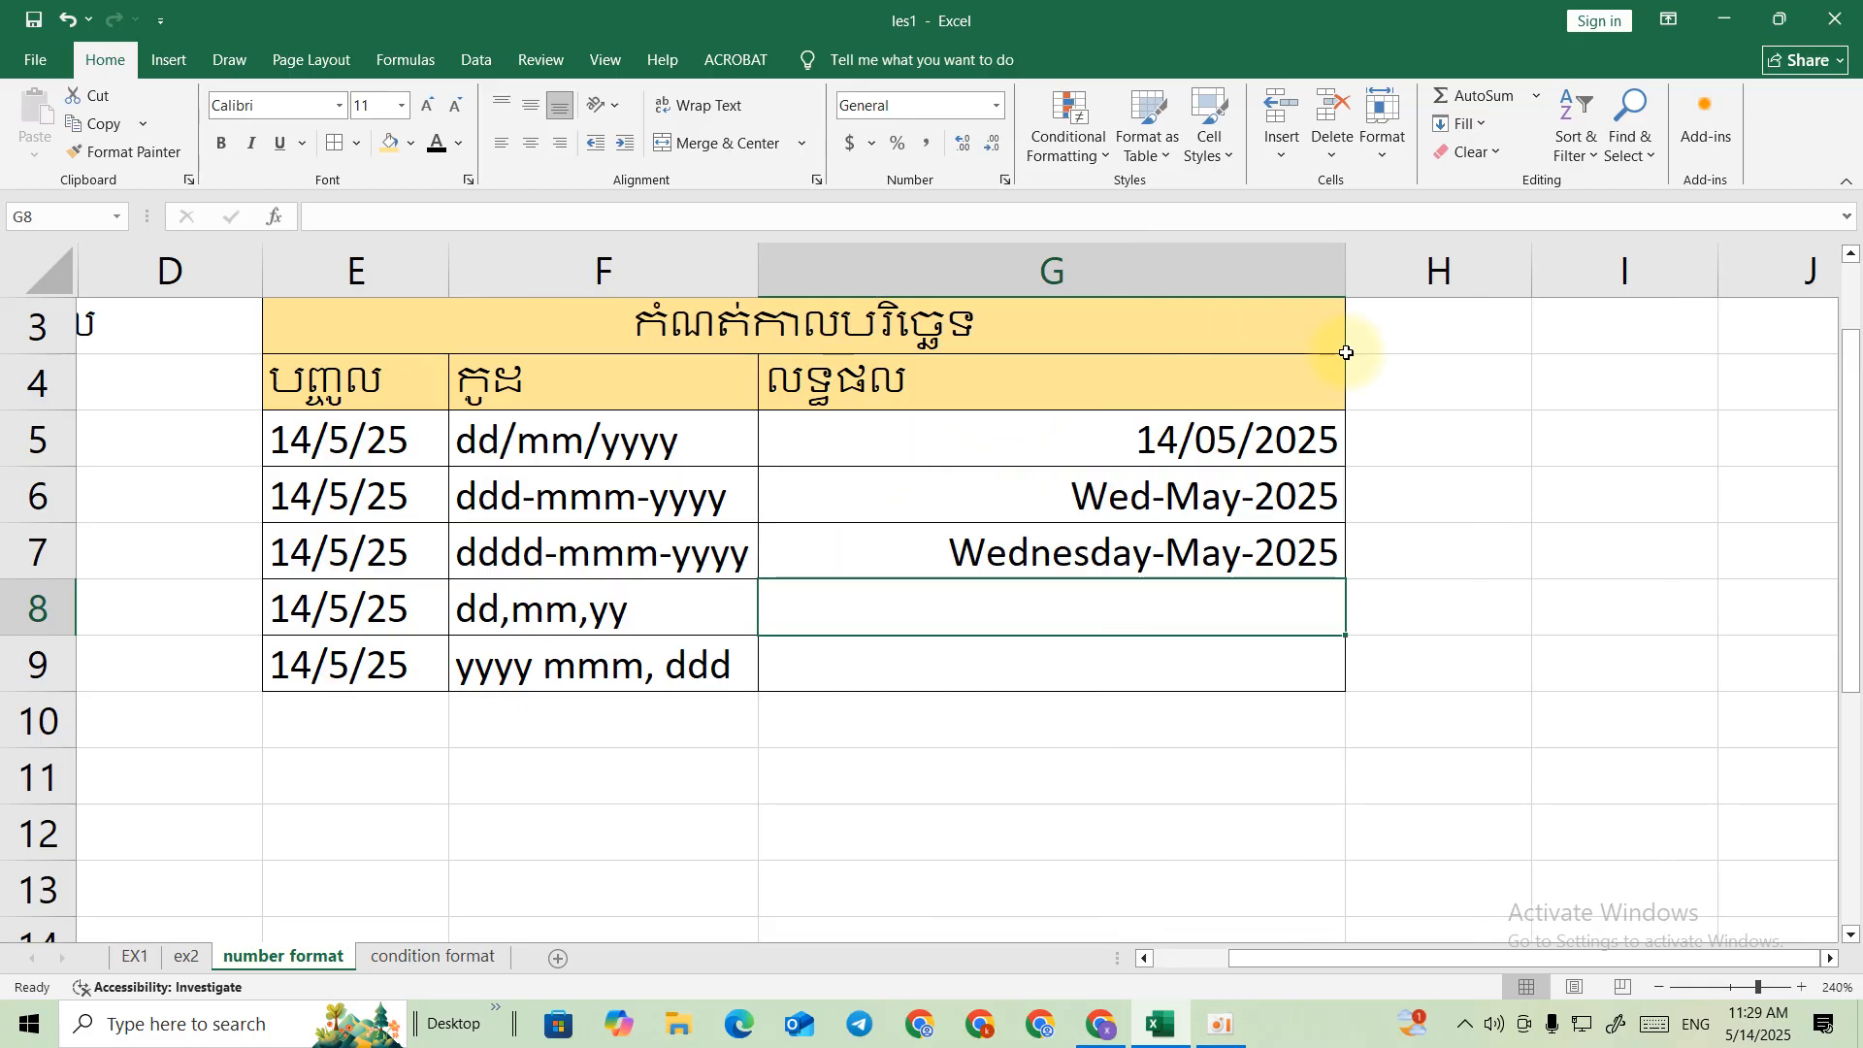
click(999, 548)
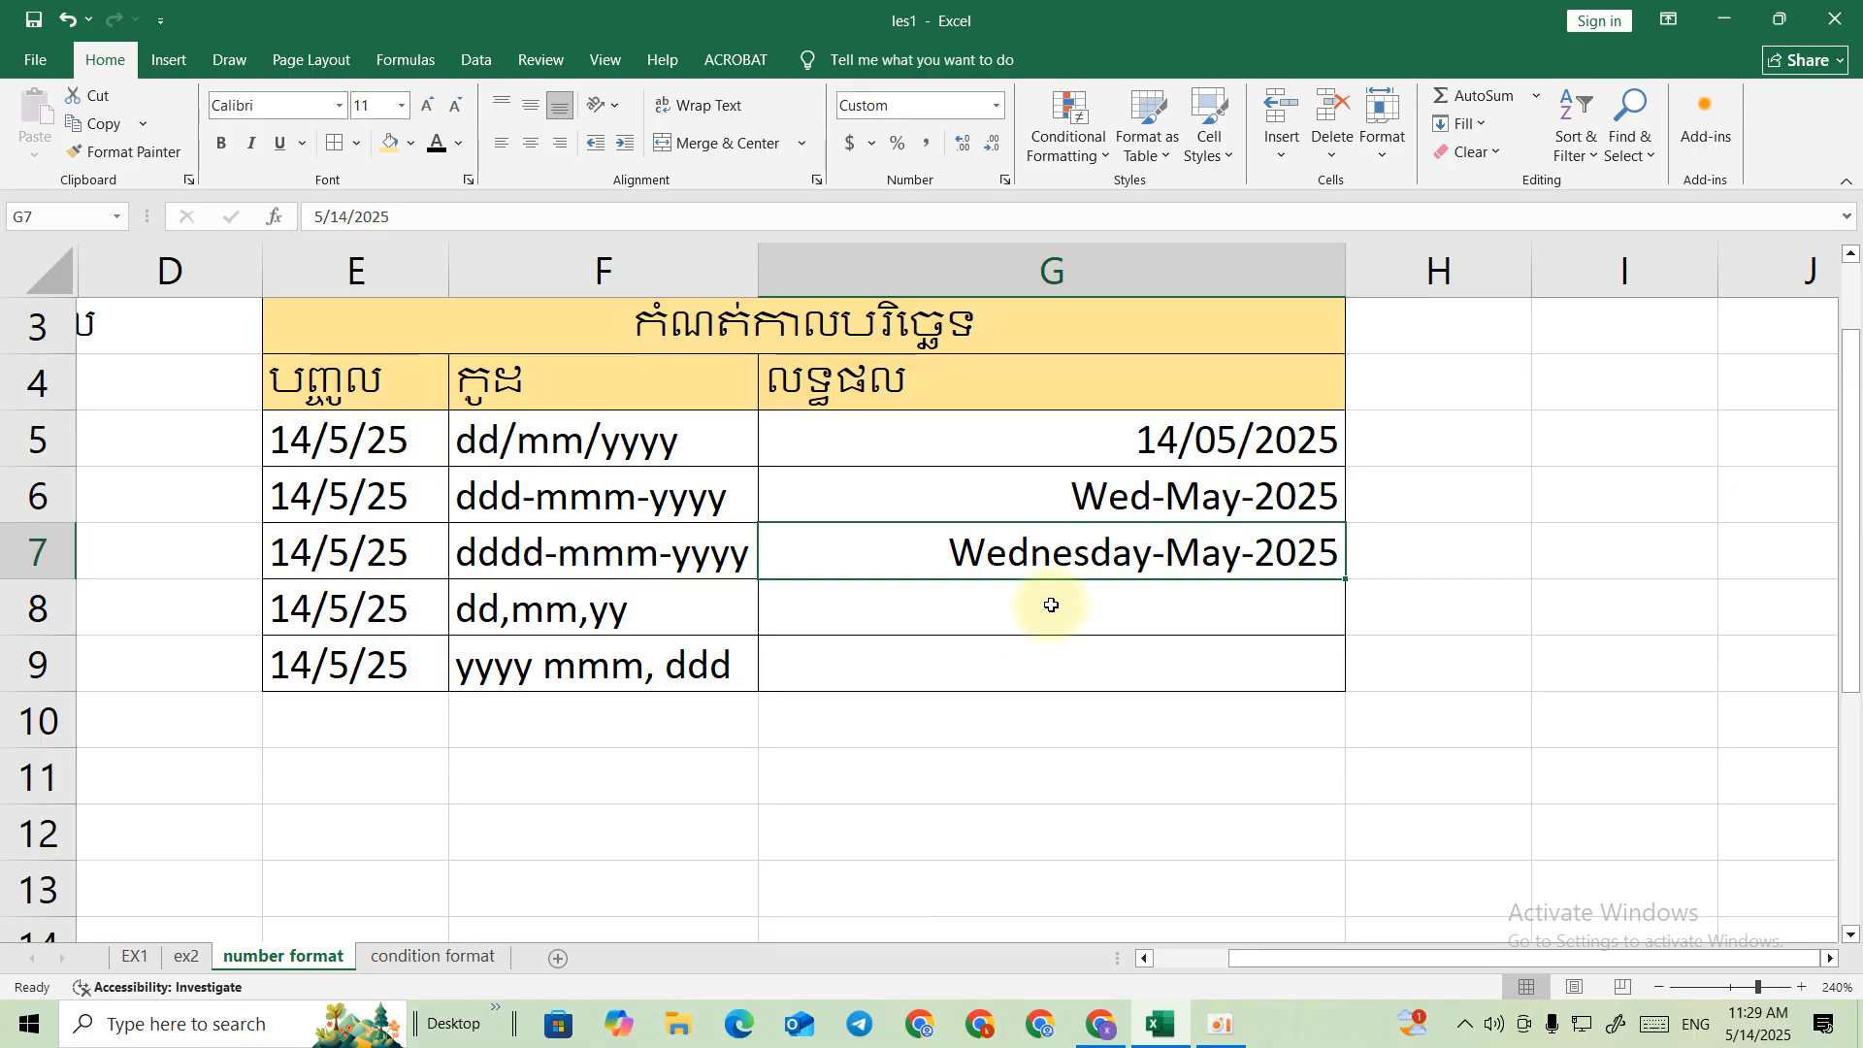
Apply the custom number format dd,mm,yy to cell G8
click(1052, 605)
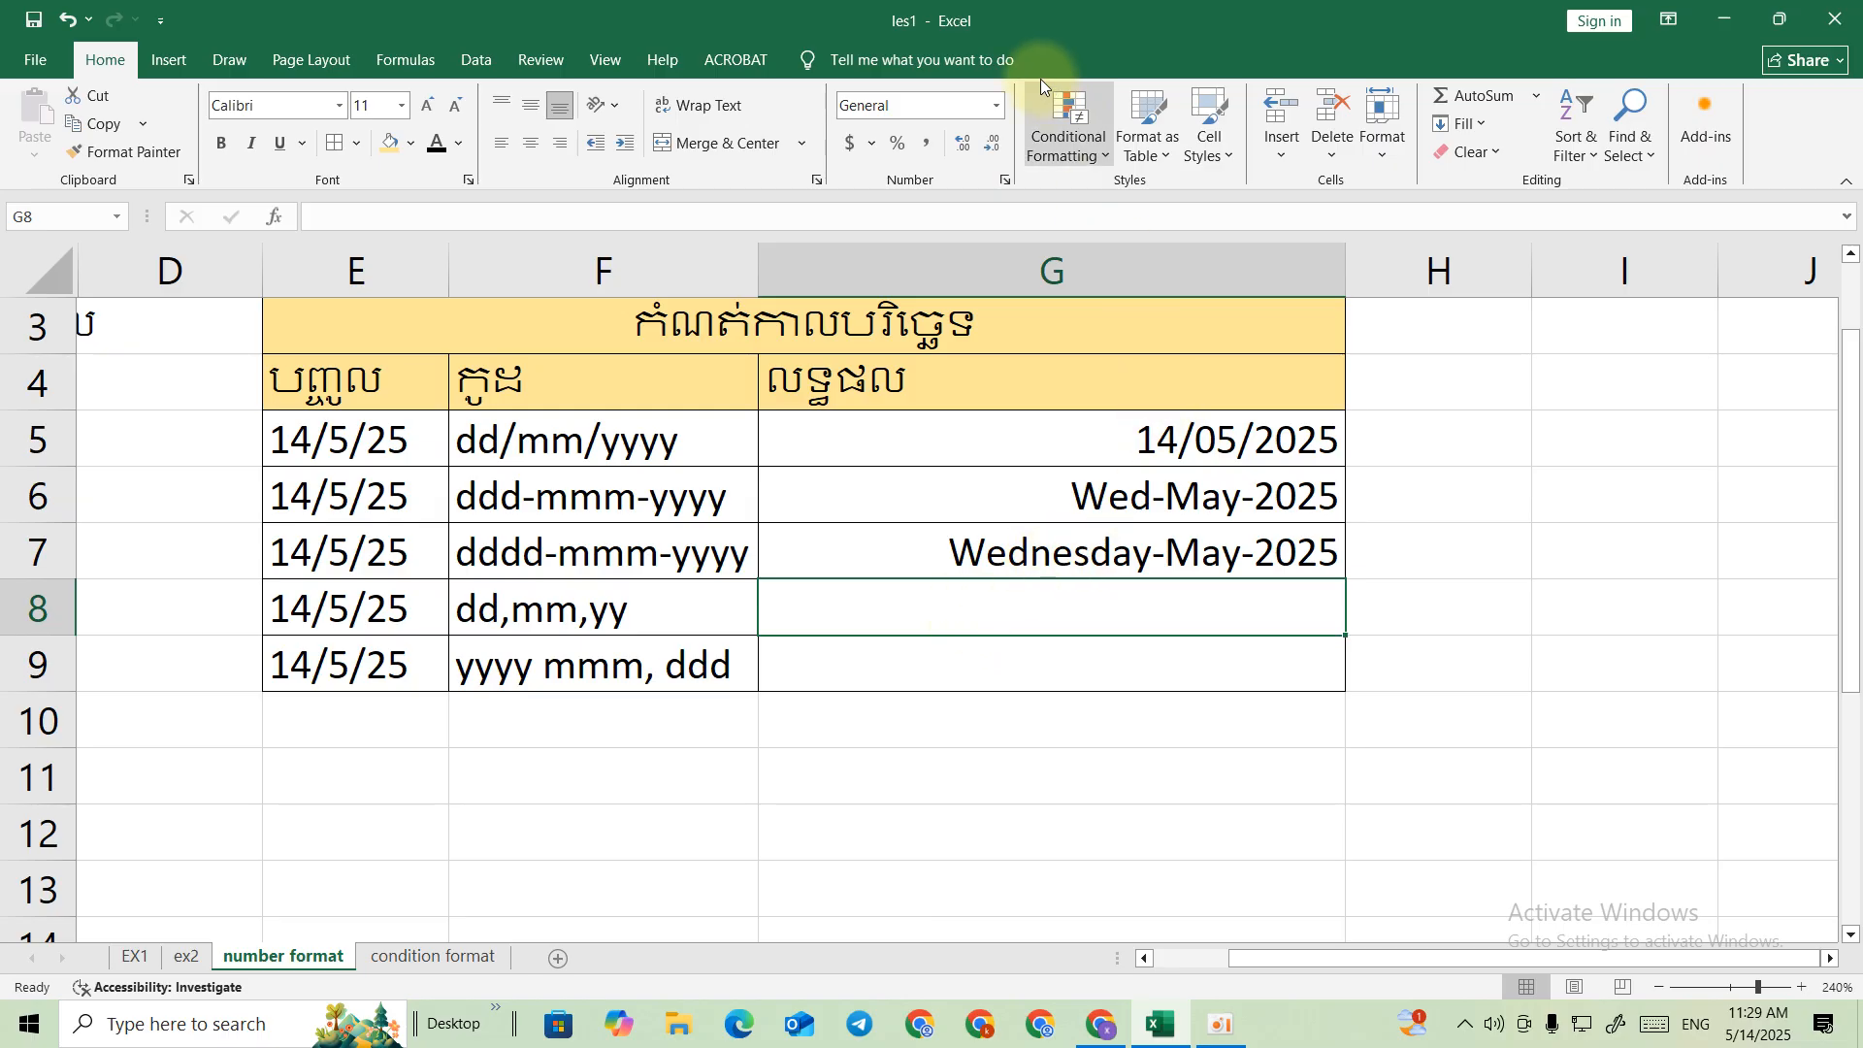
click(998, 104)
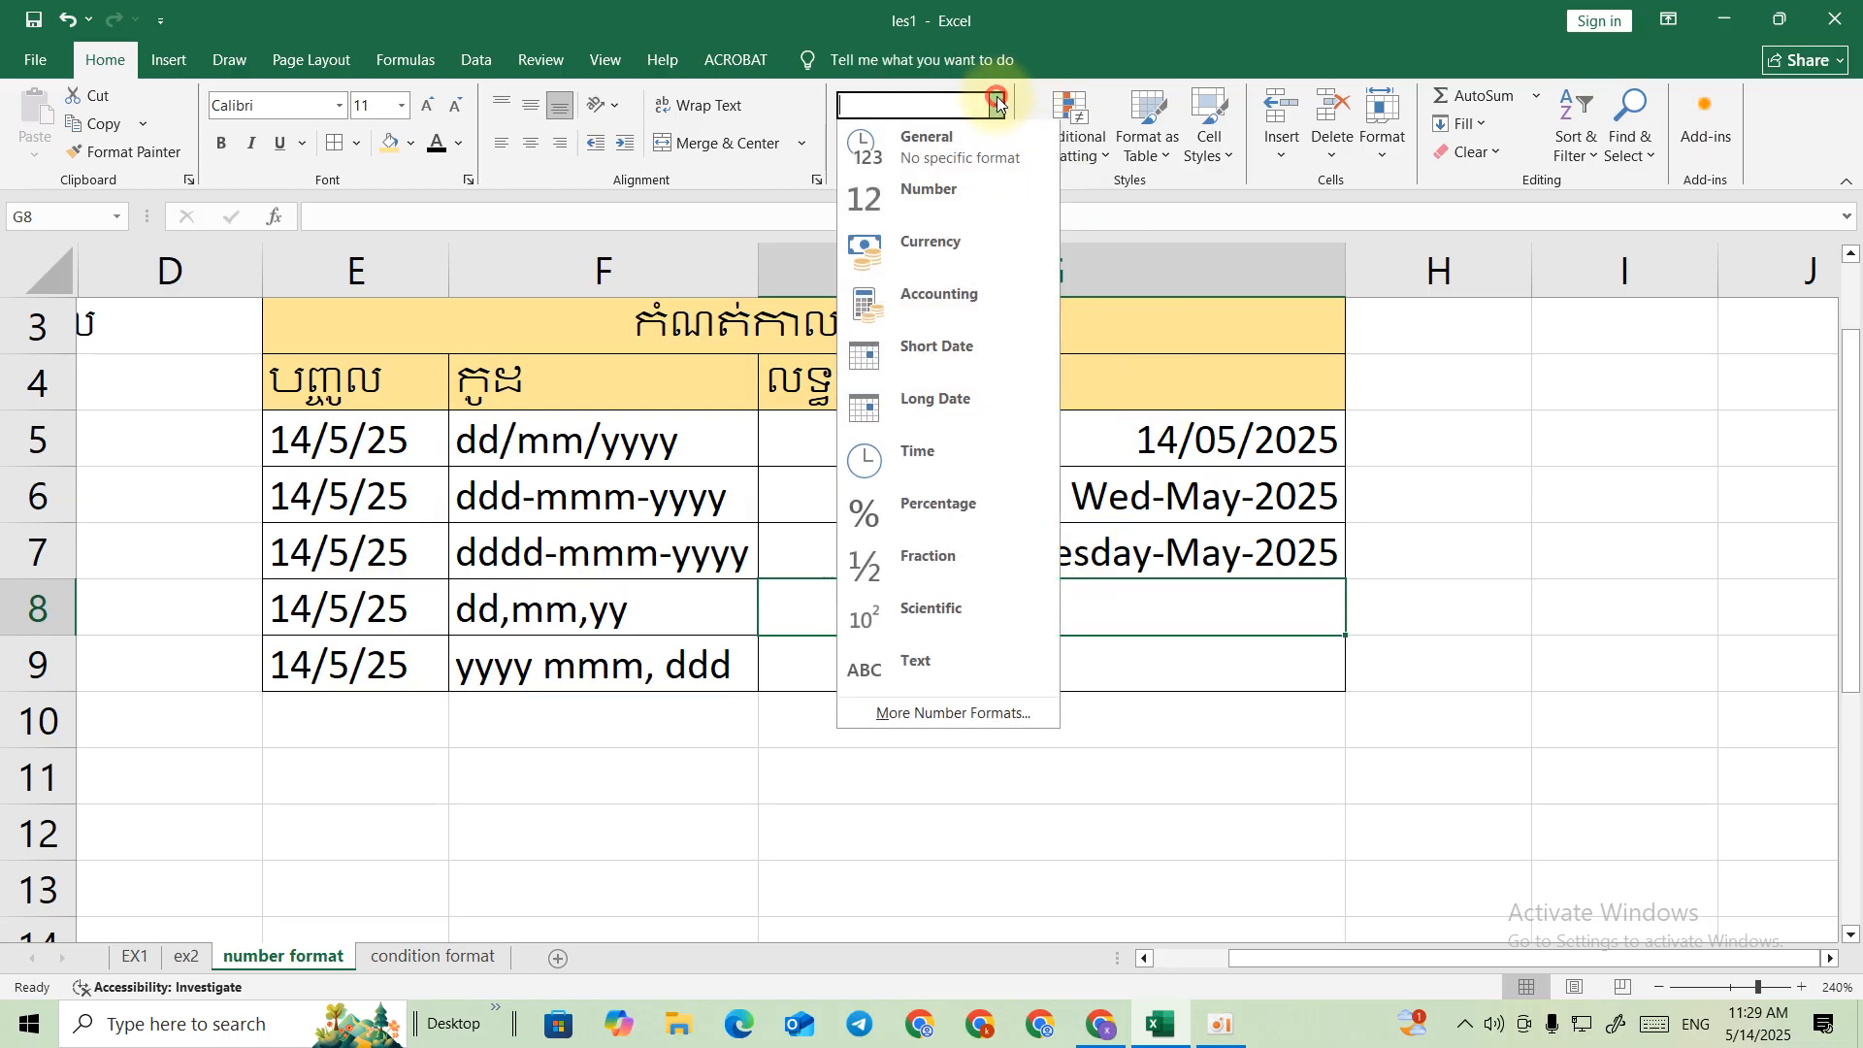
click(932, 715)
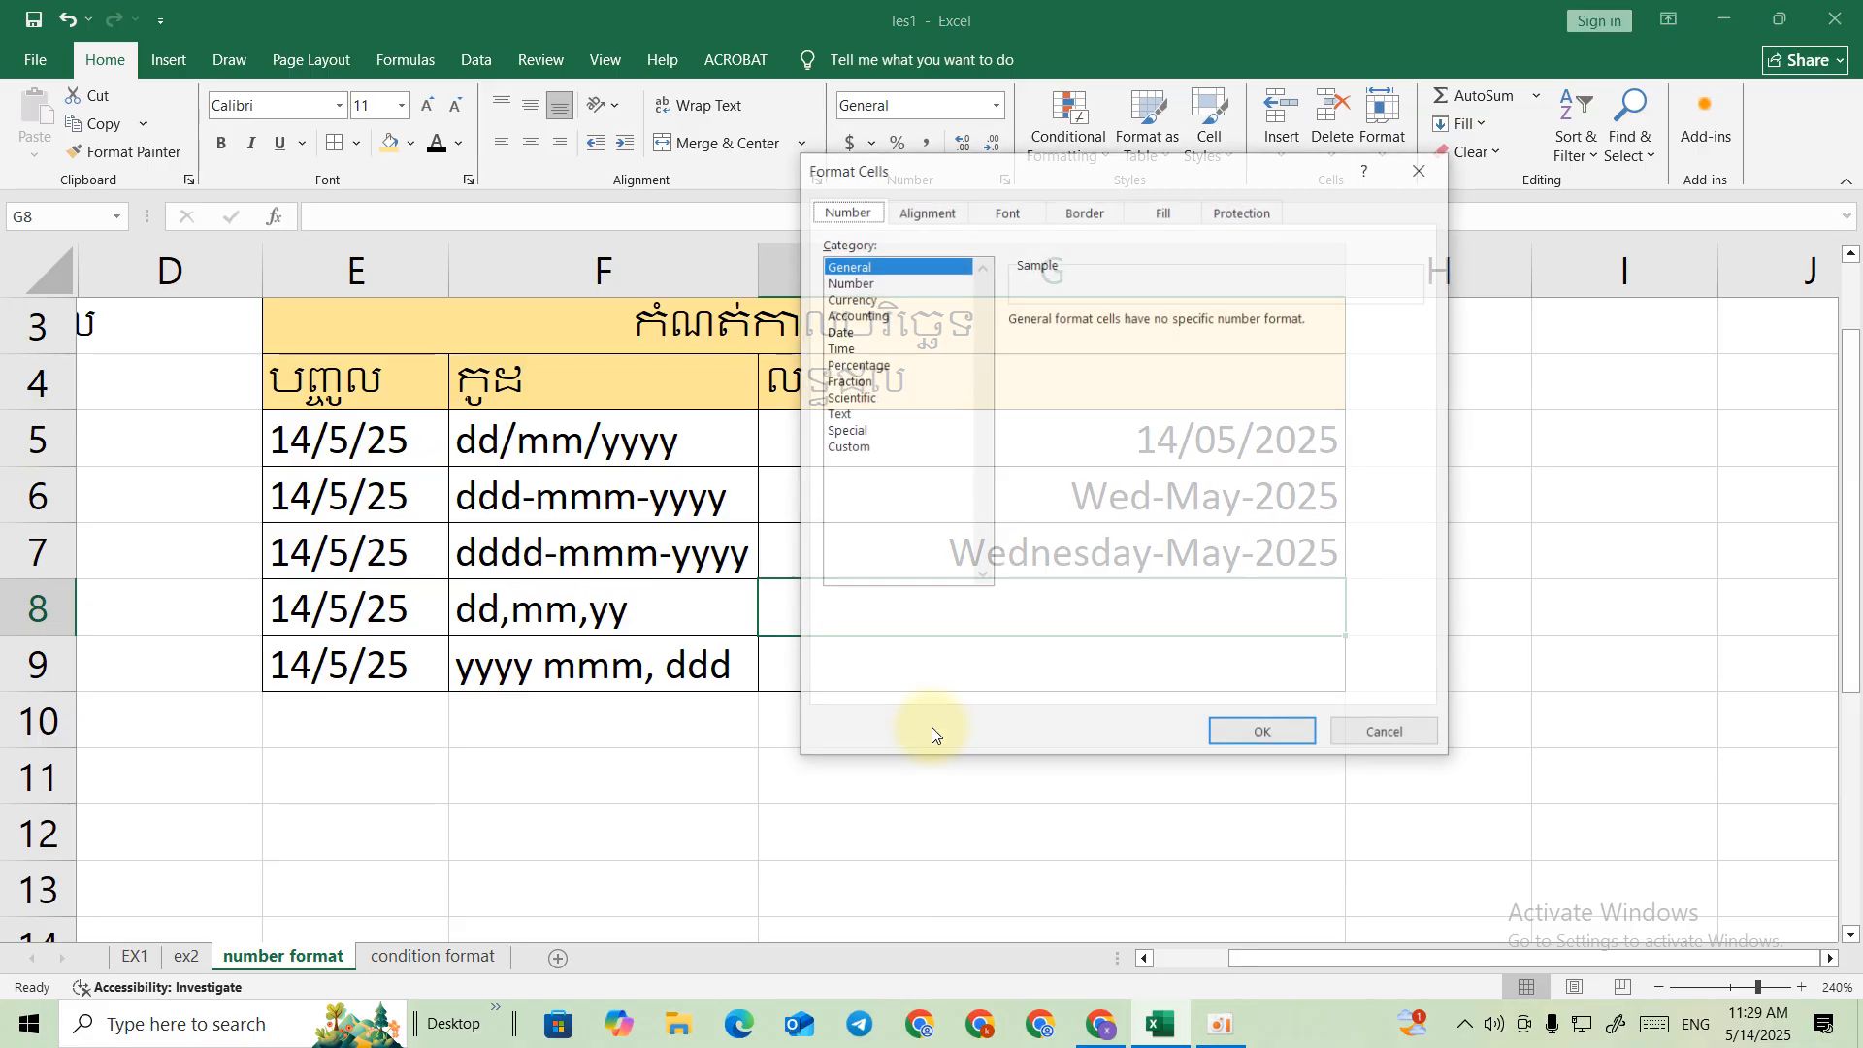
click(854, 448)
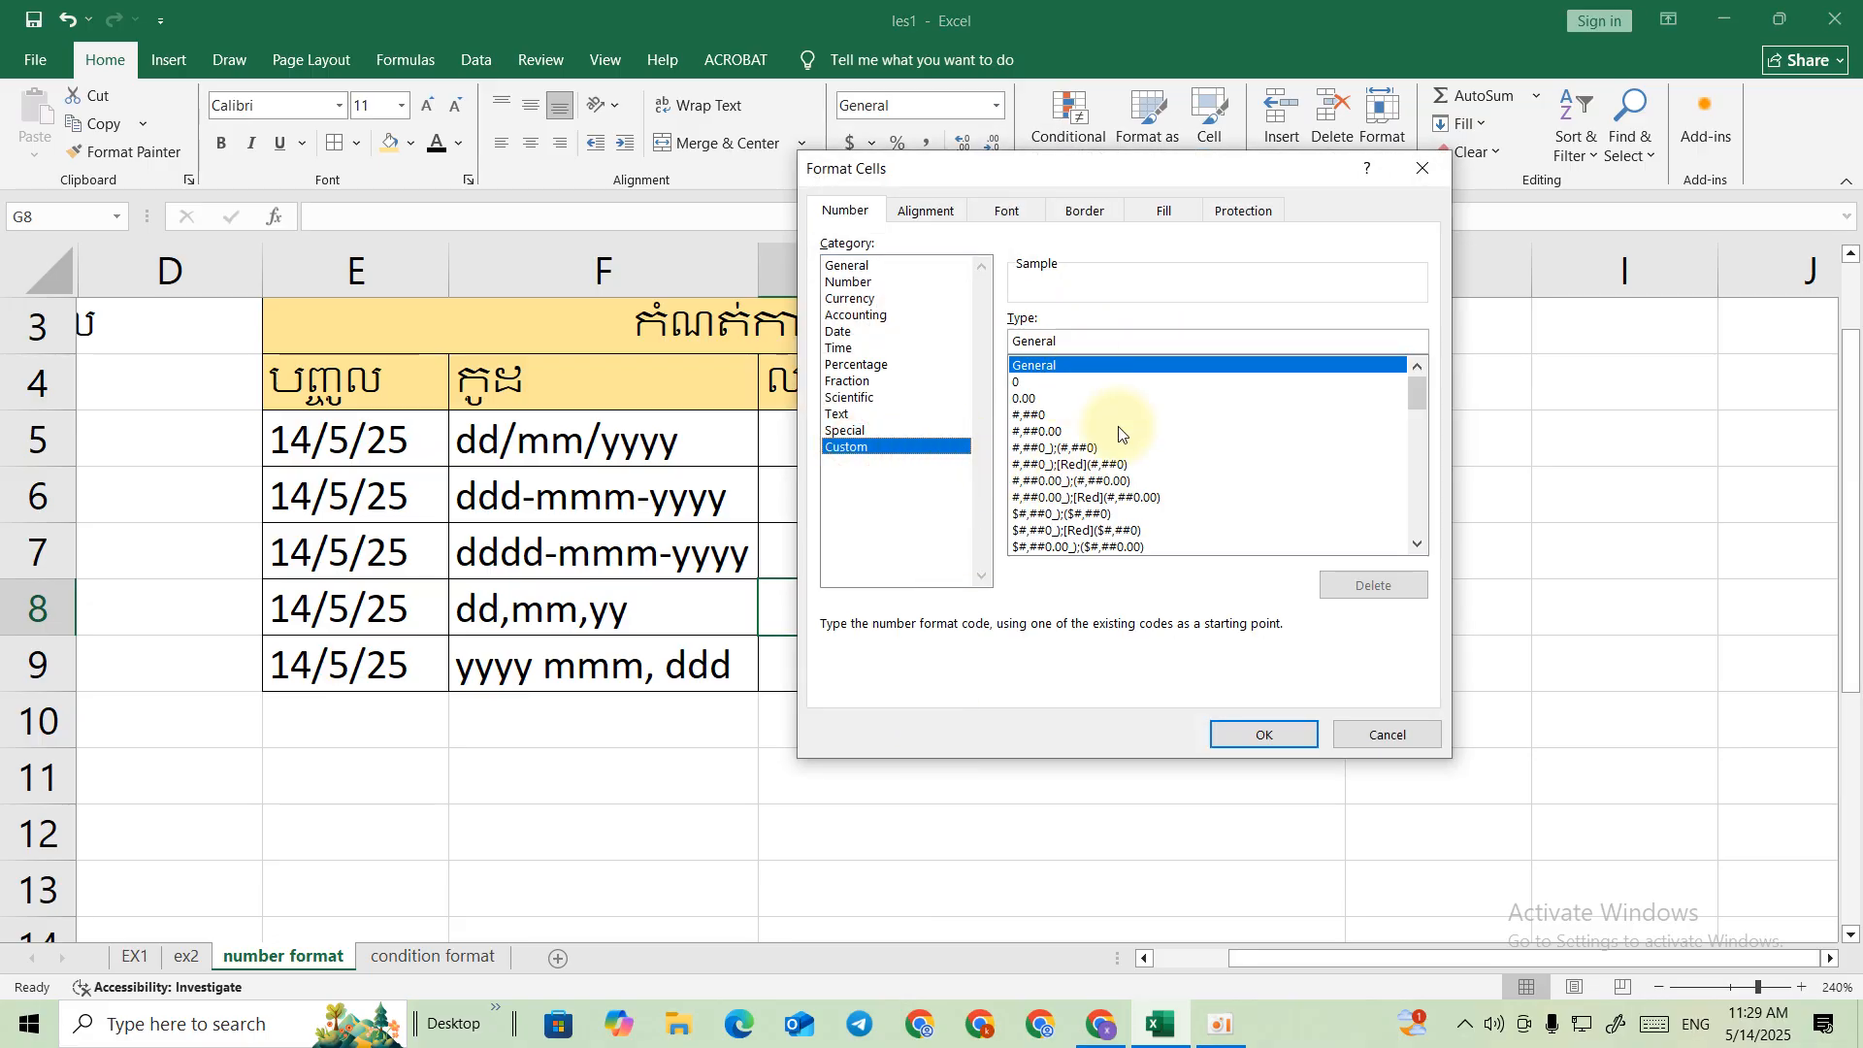
double_click(1151, 347)
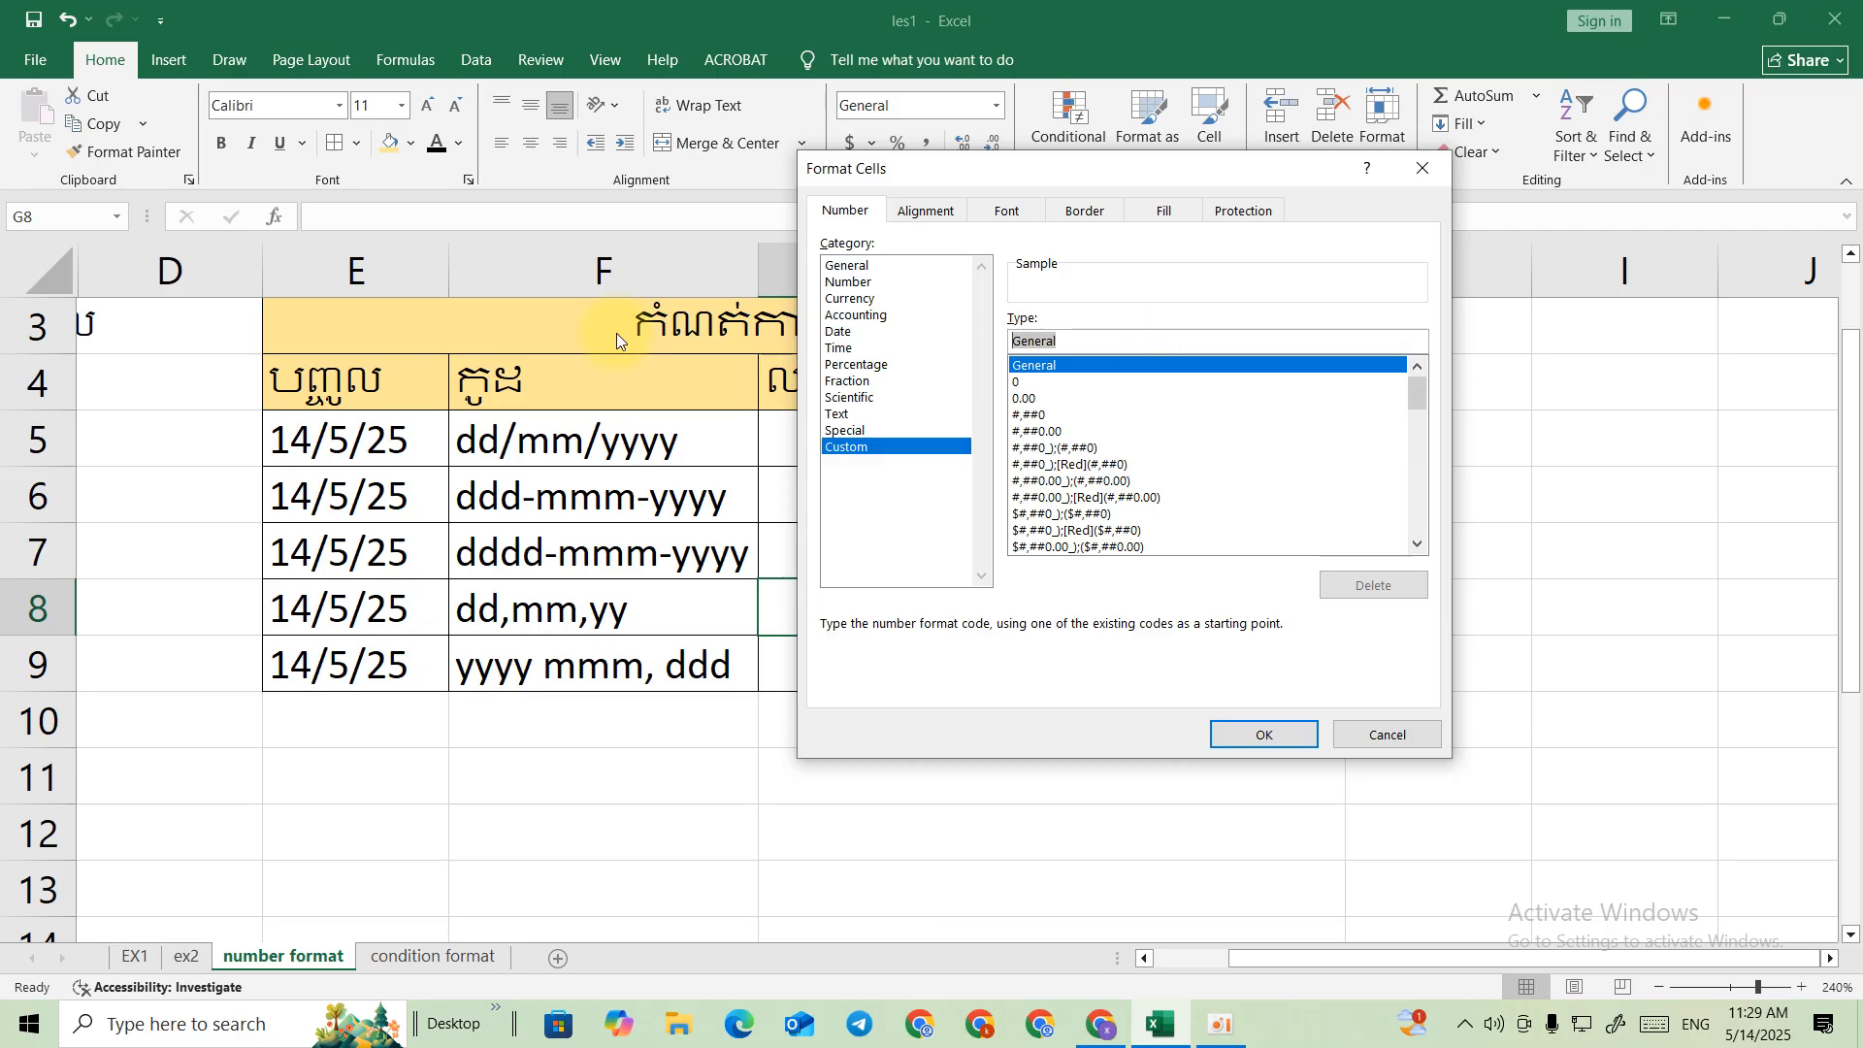
text(dd)
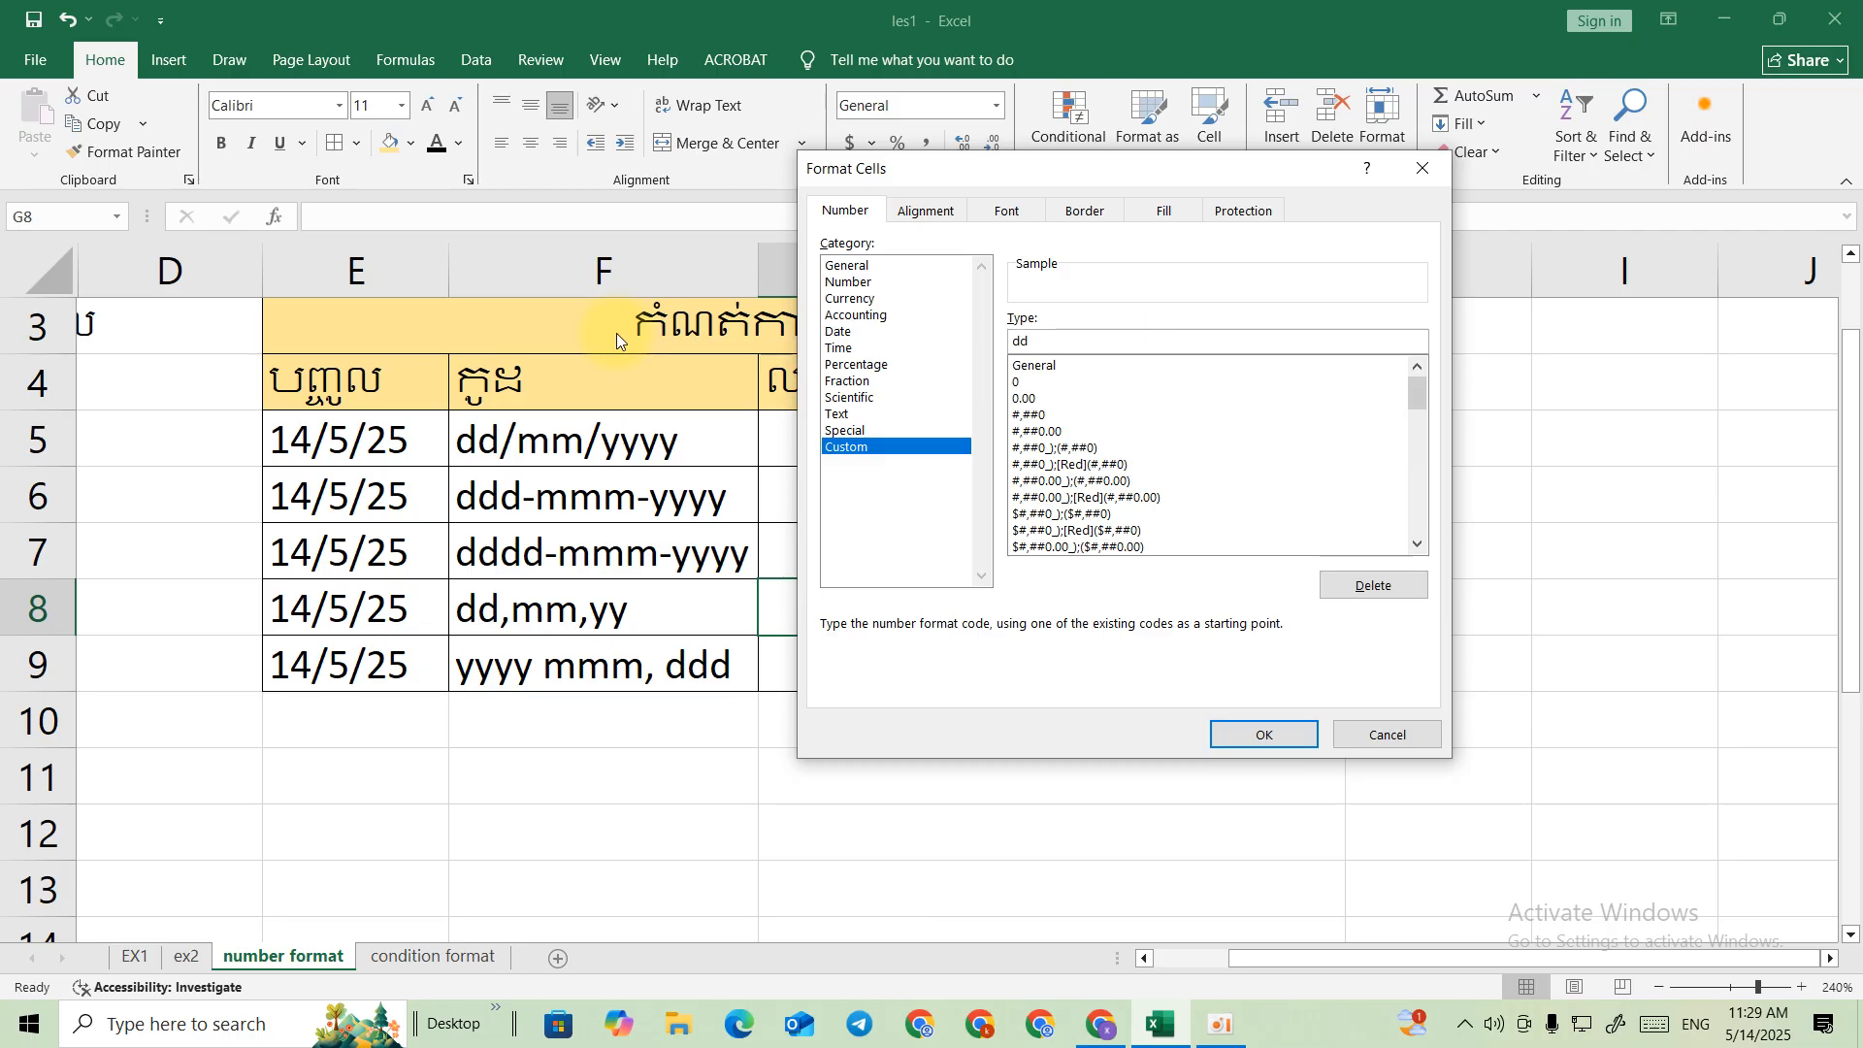
text(,mm,)
key(BackSpace)
text(yy)
click(1266, 735)
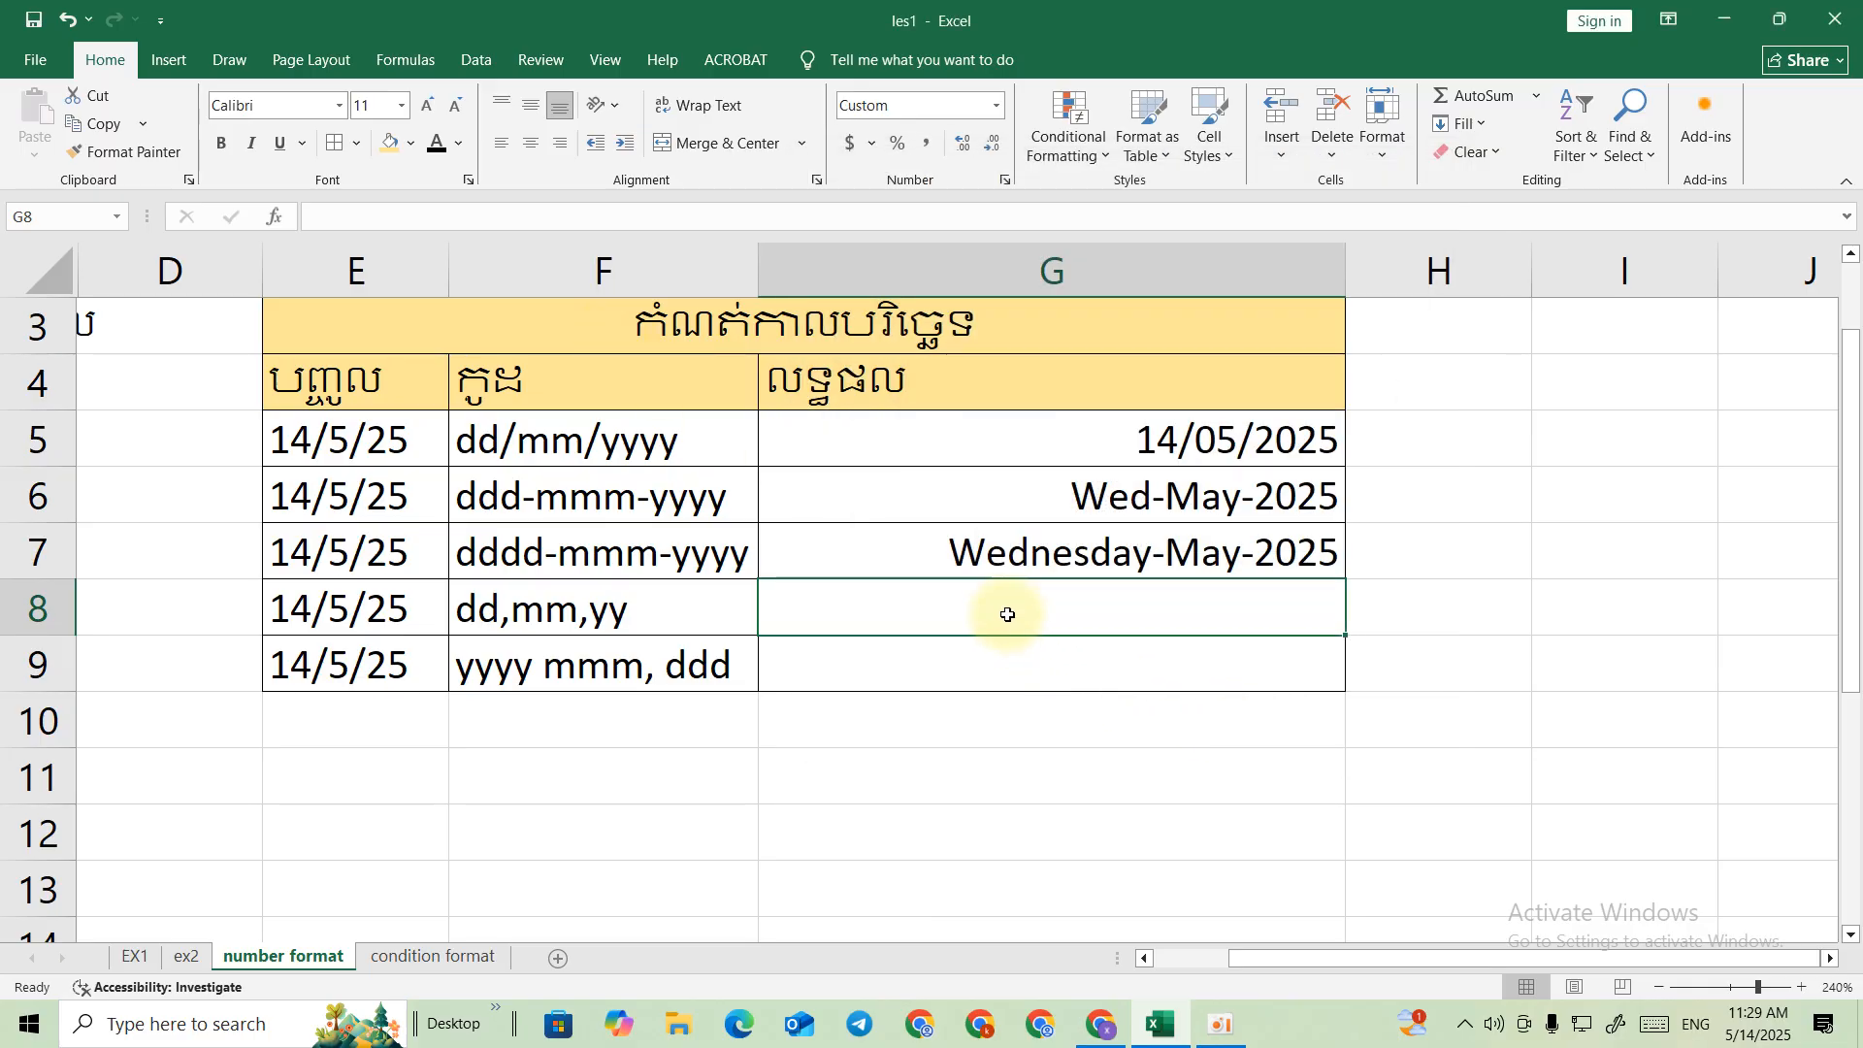
Enter the date 5/14/2025 in cell G8
text(5)
key(BackSpace)
text(5/14/2)
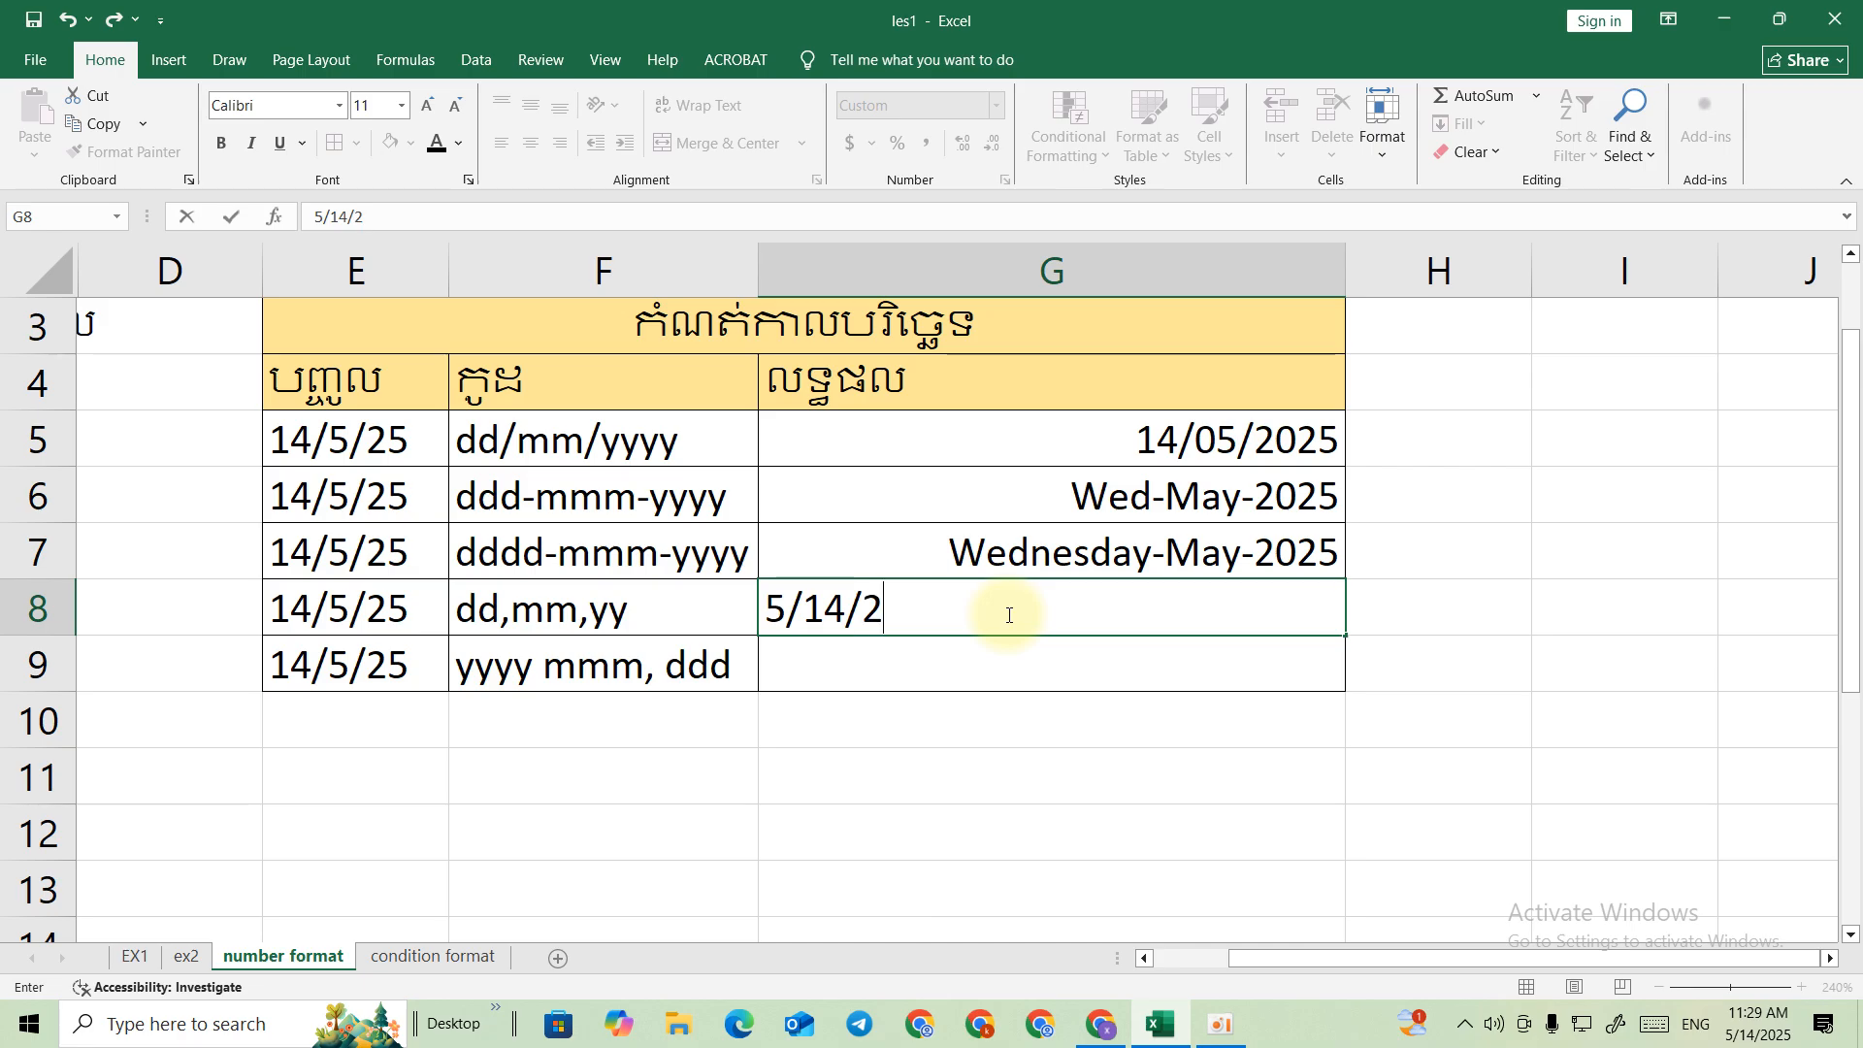
key(BackSpace)
text(2025)
key(Return)
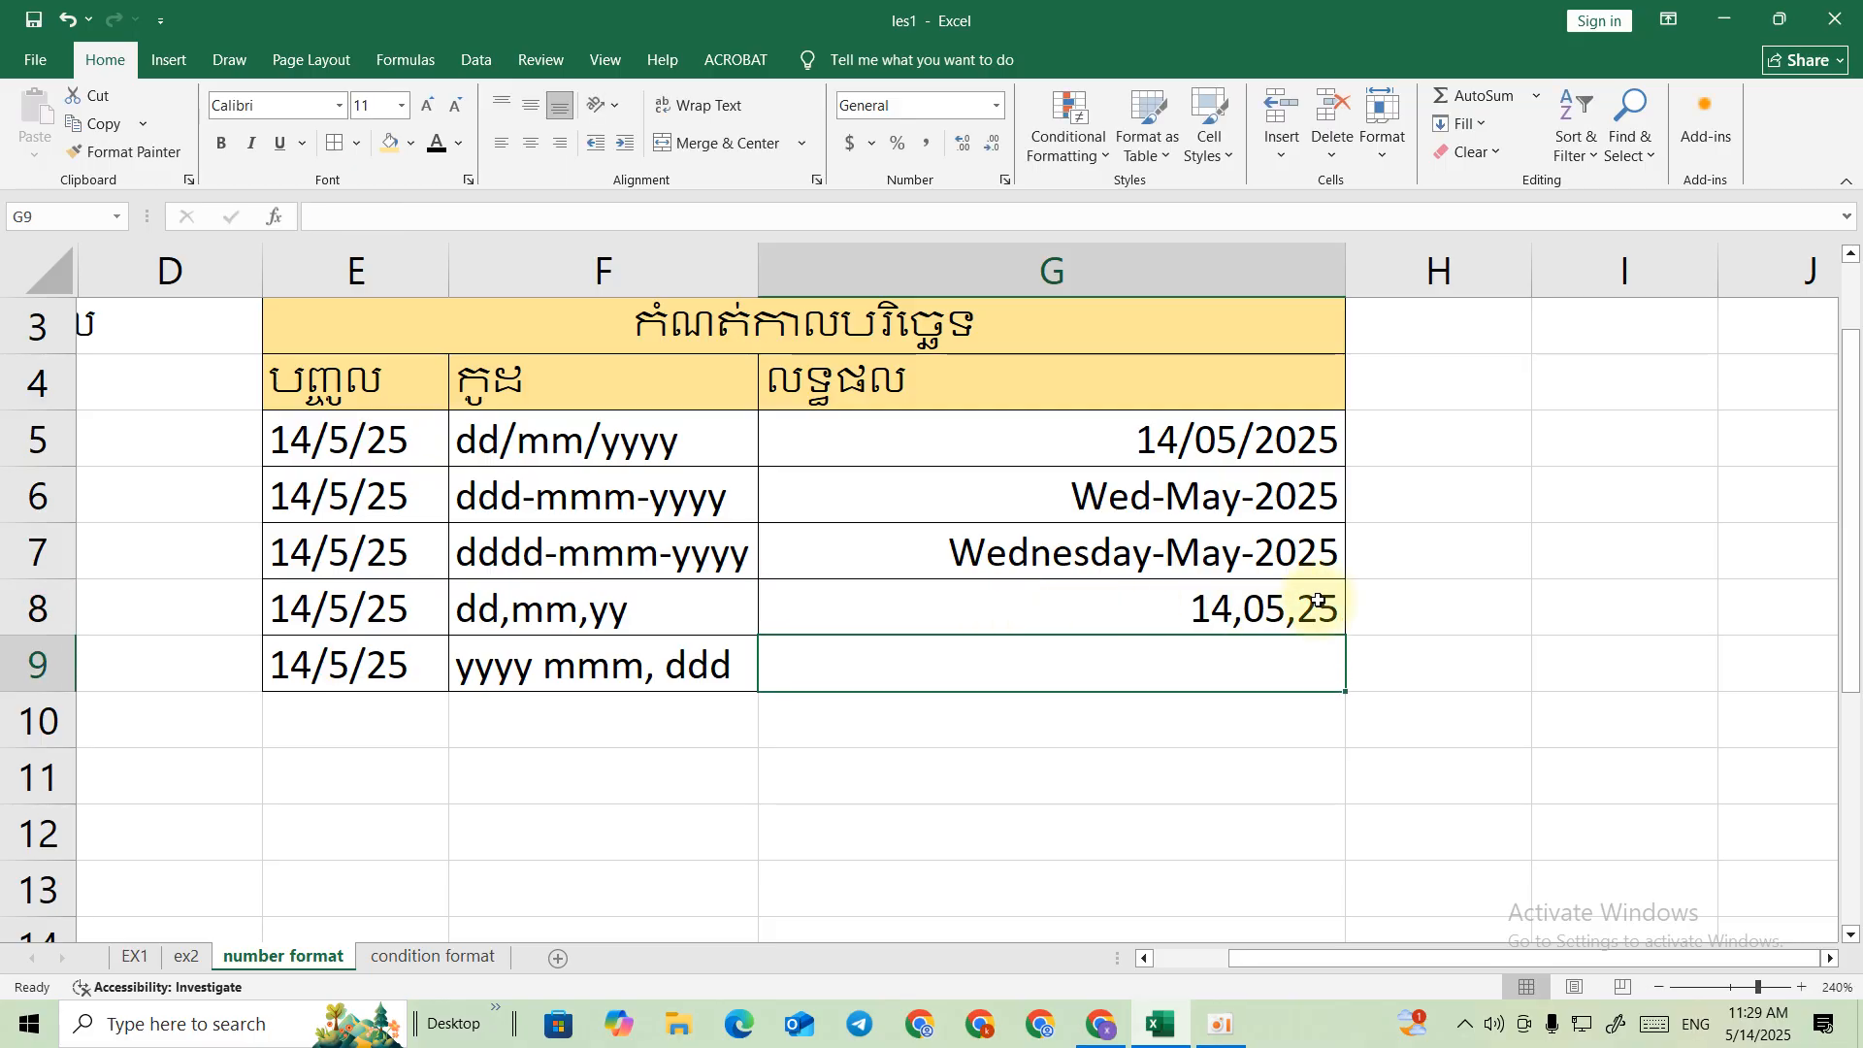
click(1327, 605)
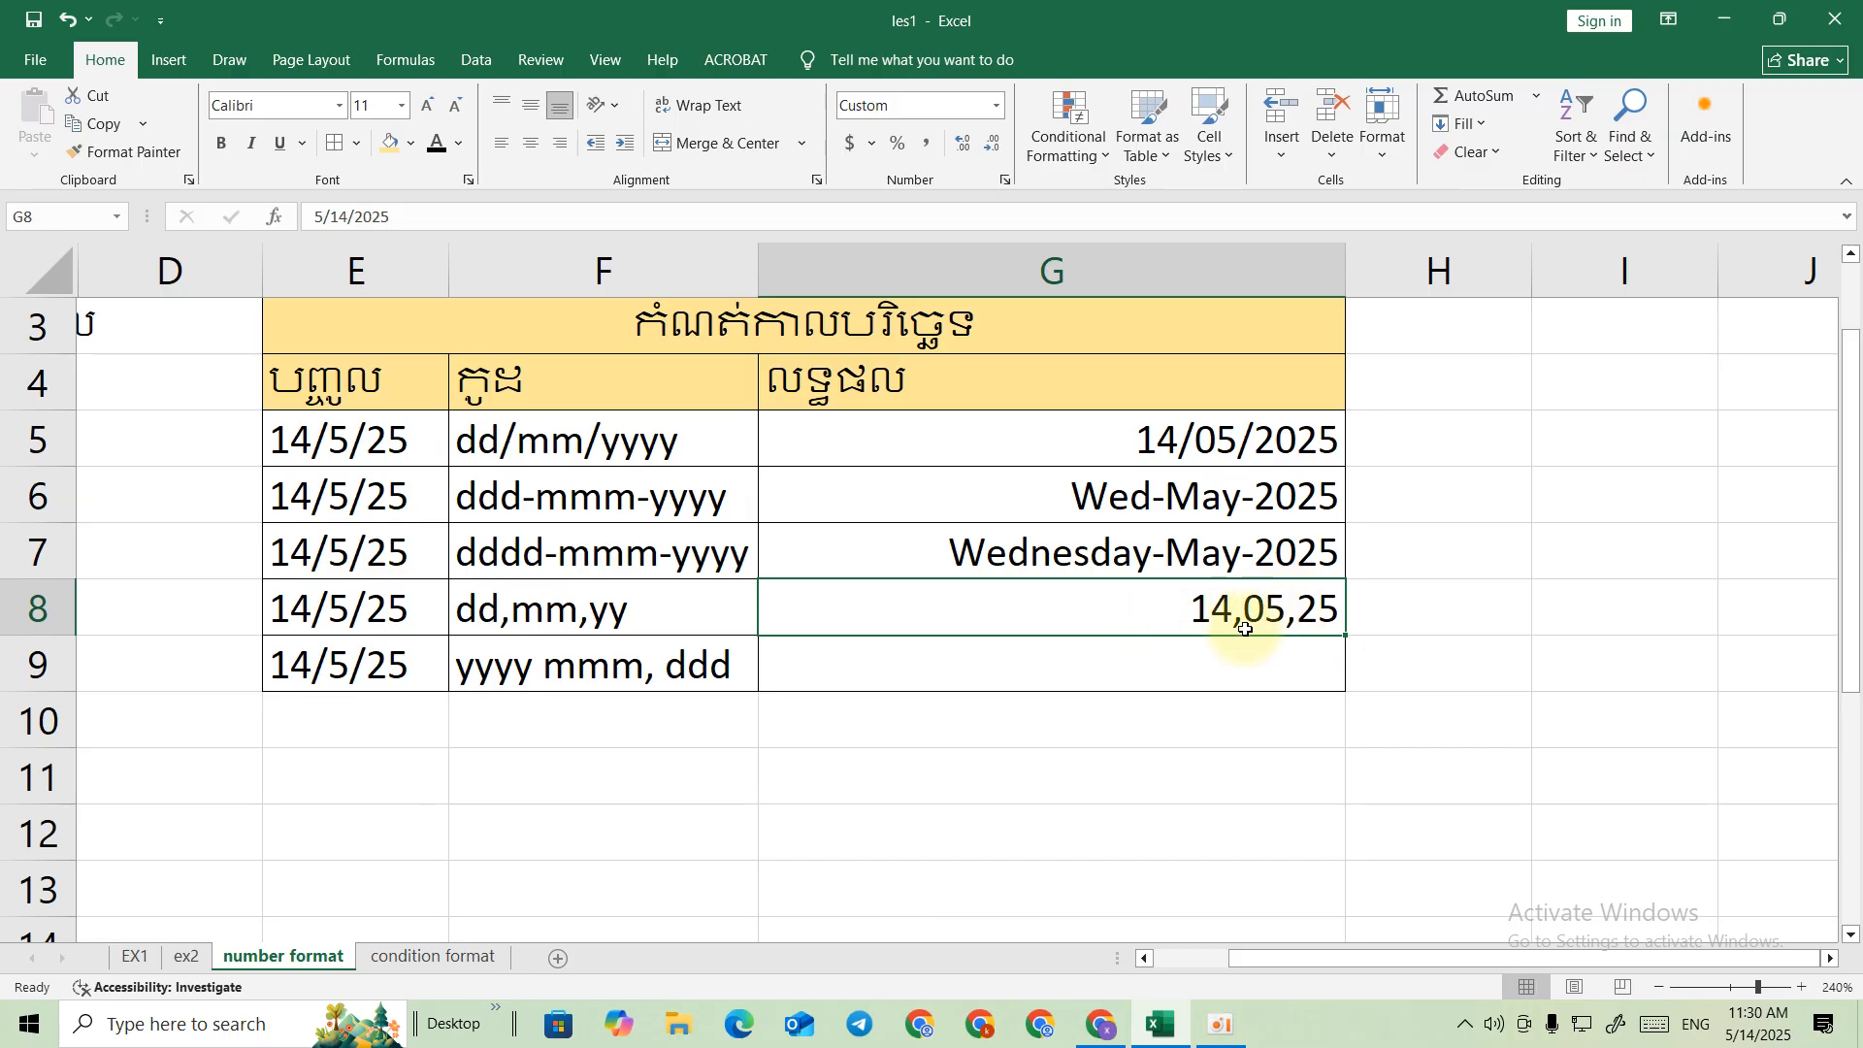
Apply the custom number format "yyyy mmm, ddd" to cell G9
click(1280, 669)
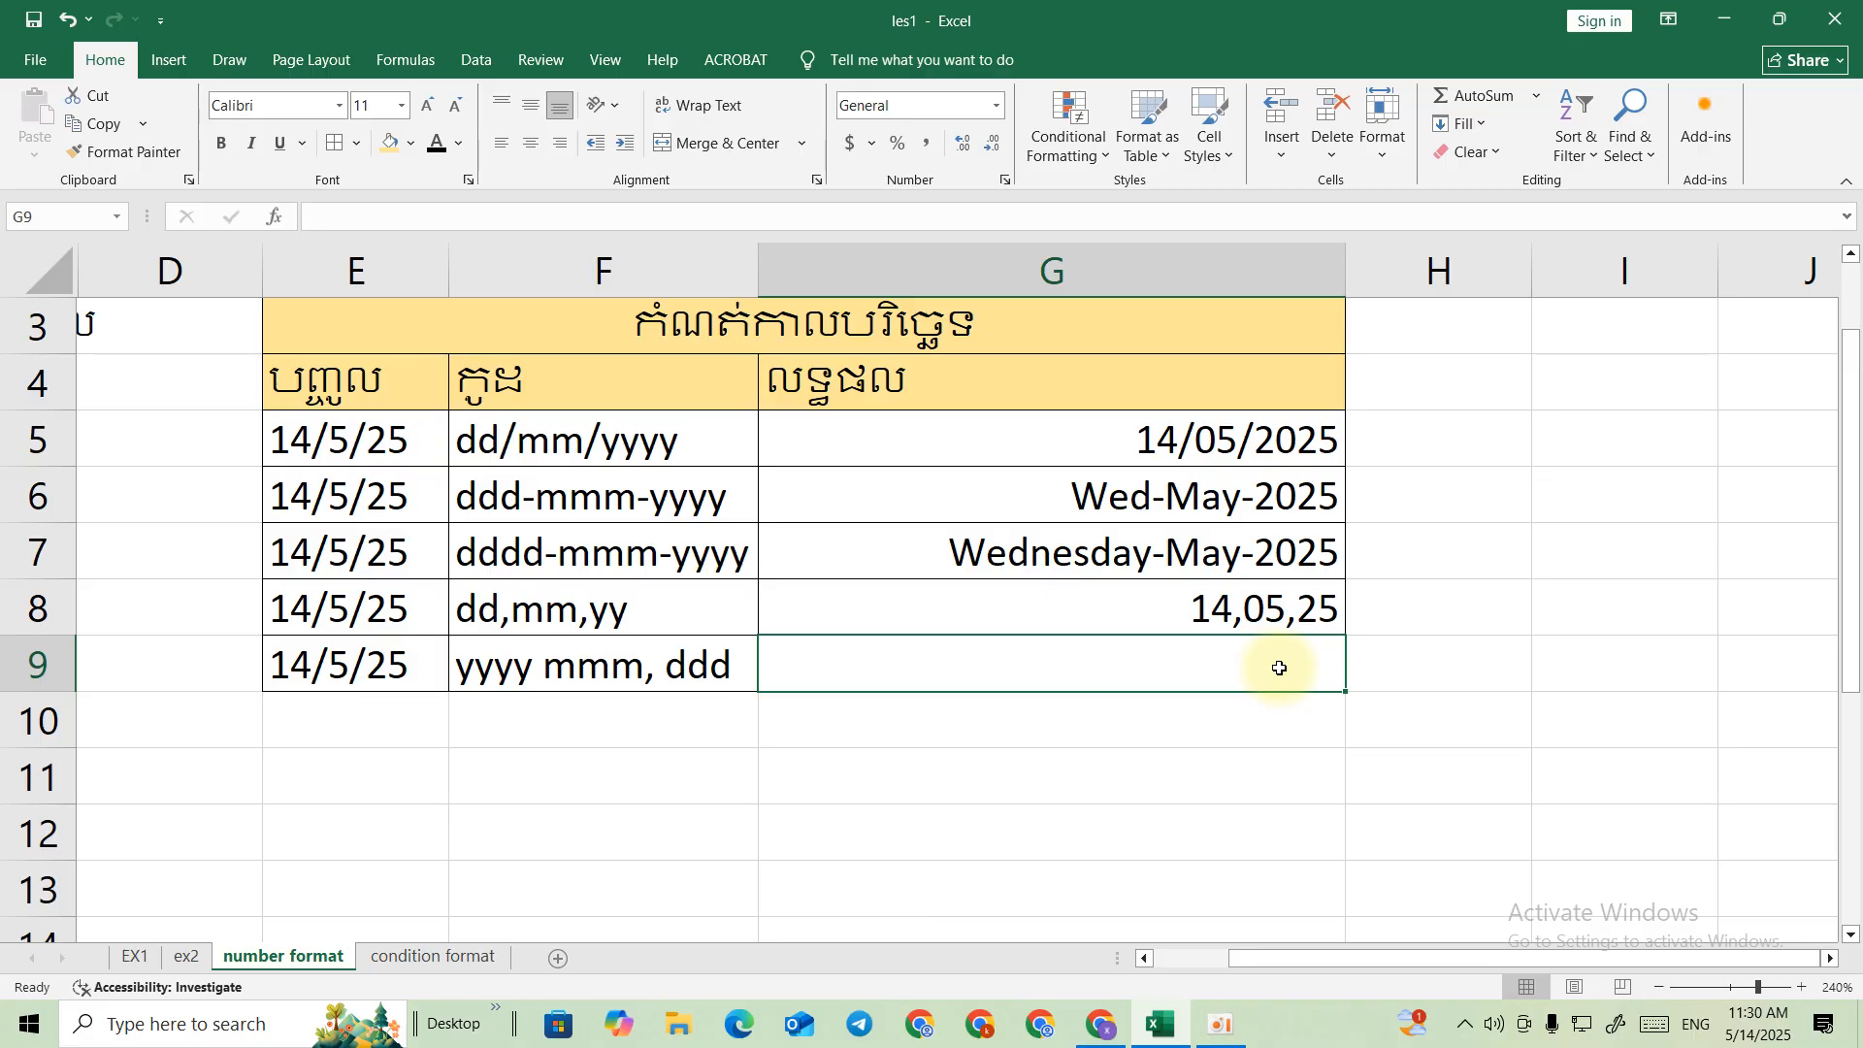
click(996, 105)
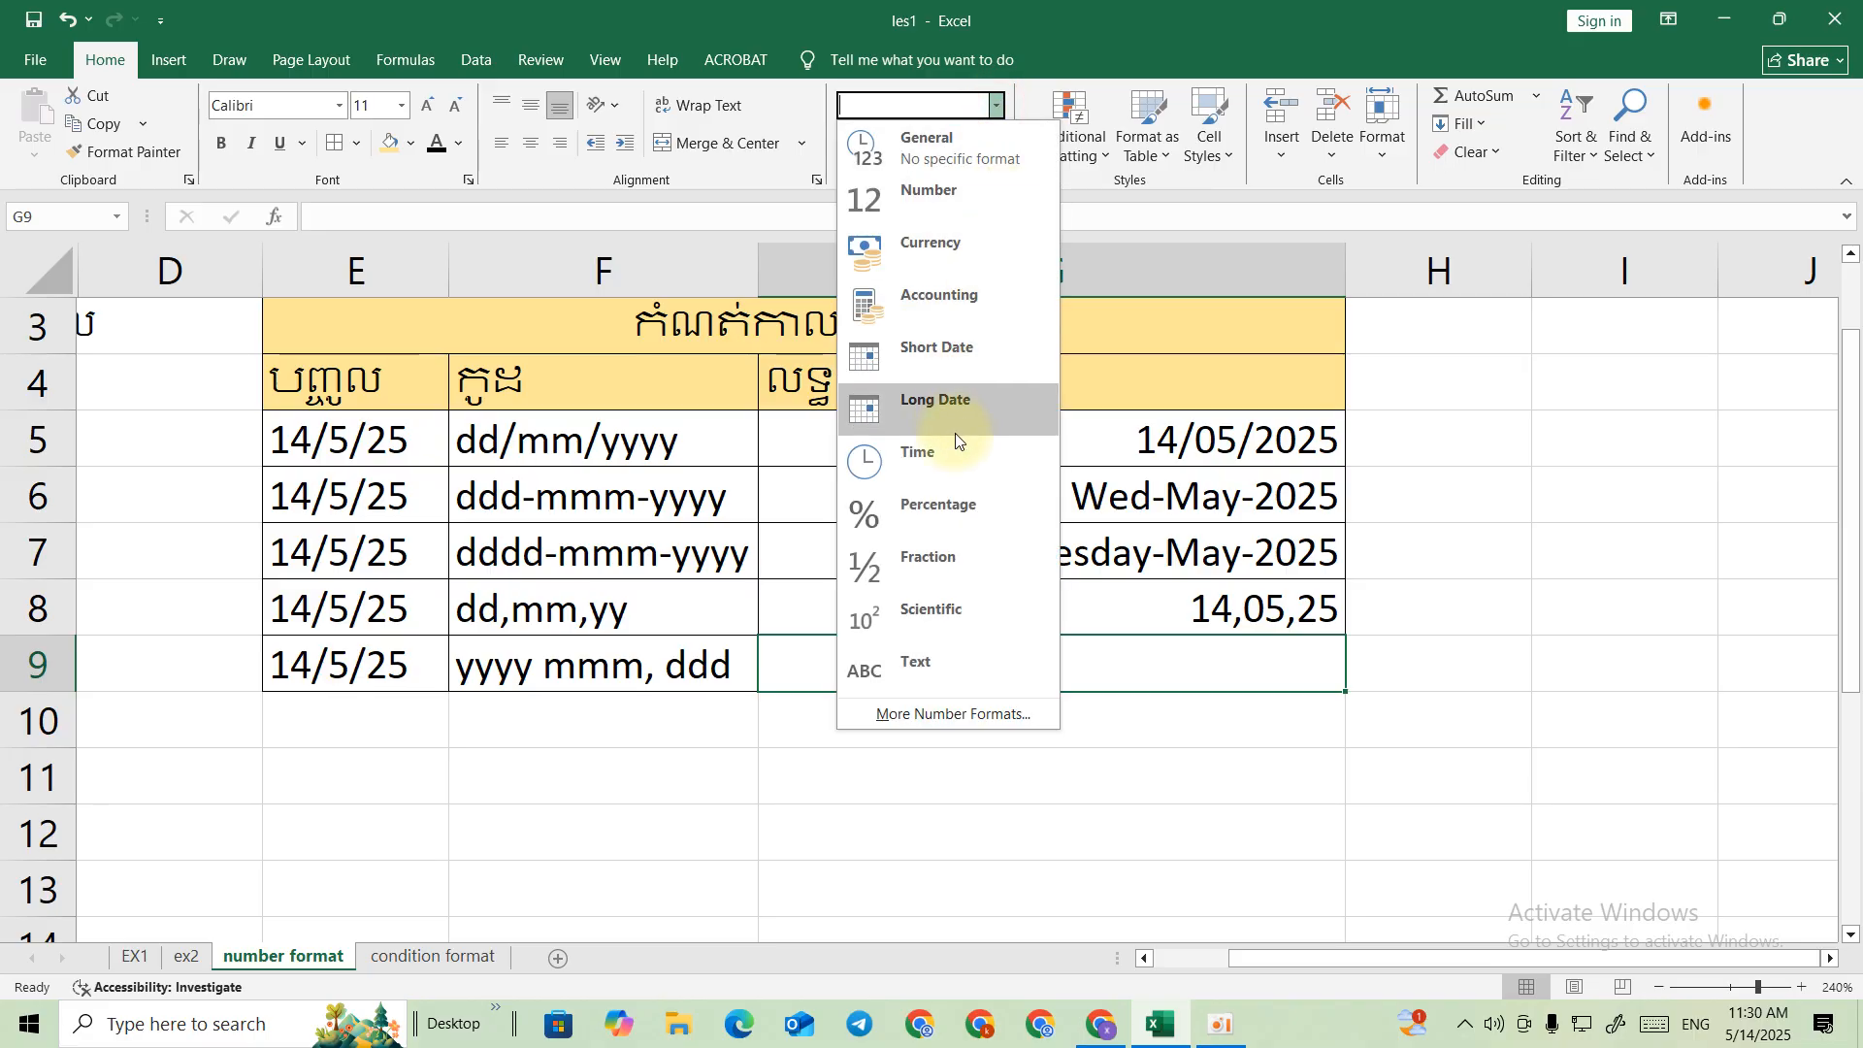
click(953, 714)
click(846, 446)
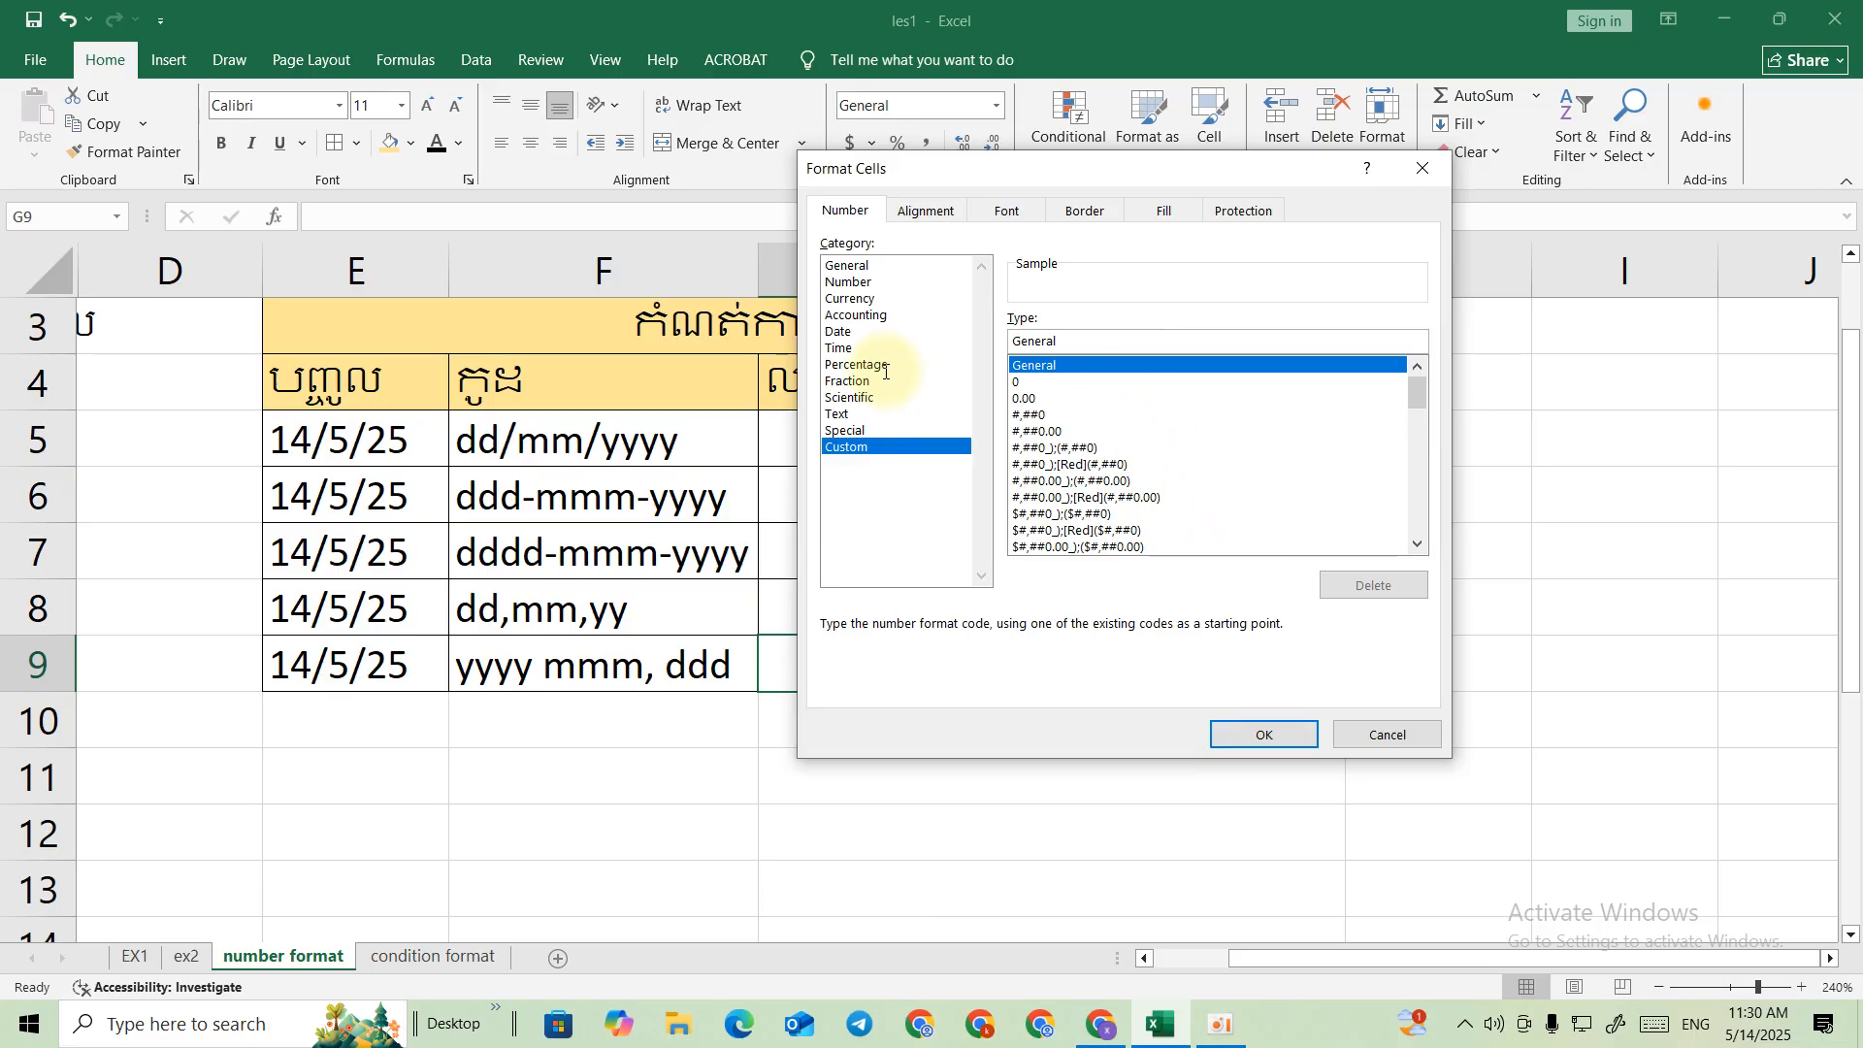
double_click(1059, 337)
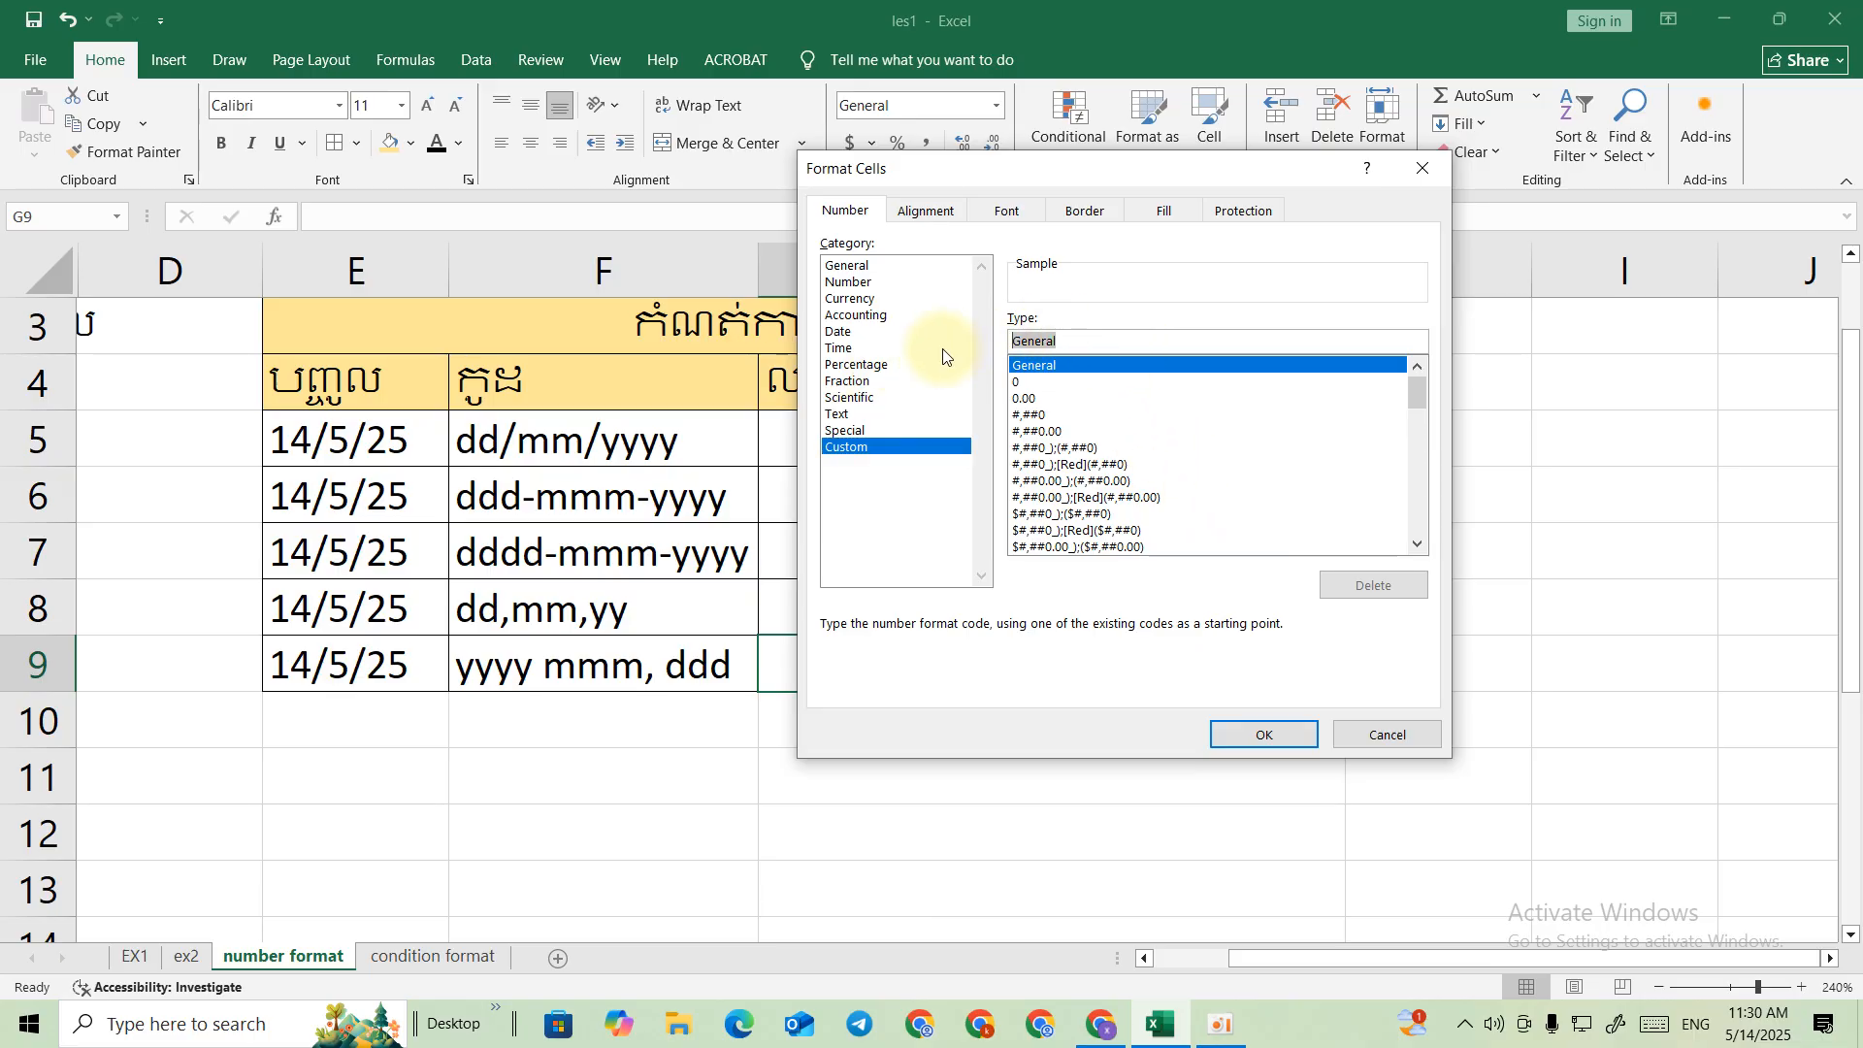
text(yyyy)
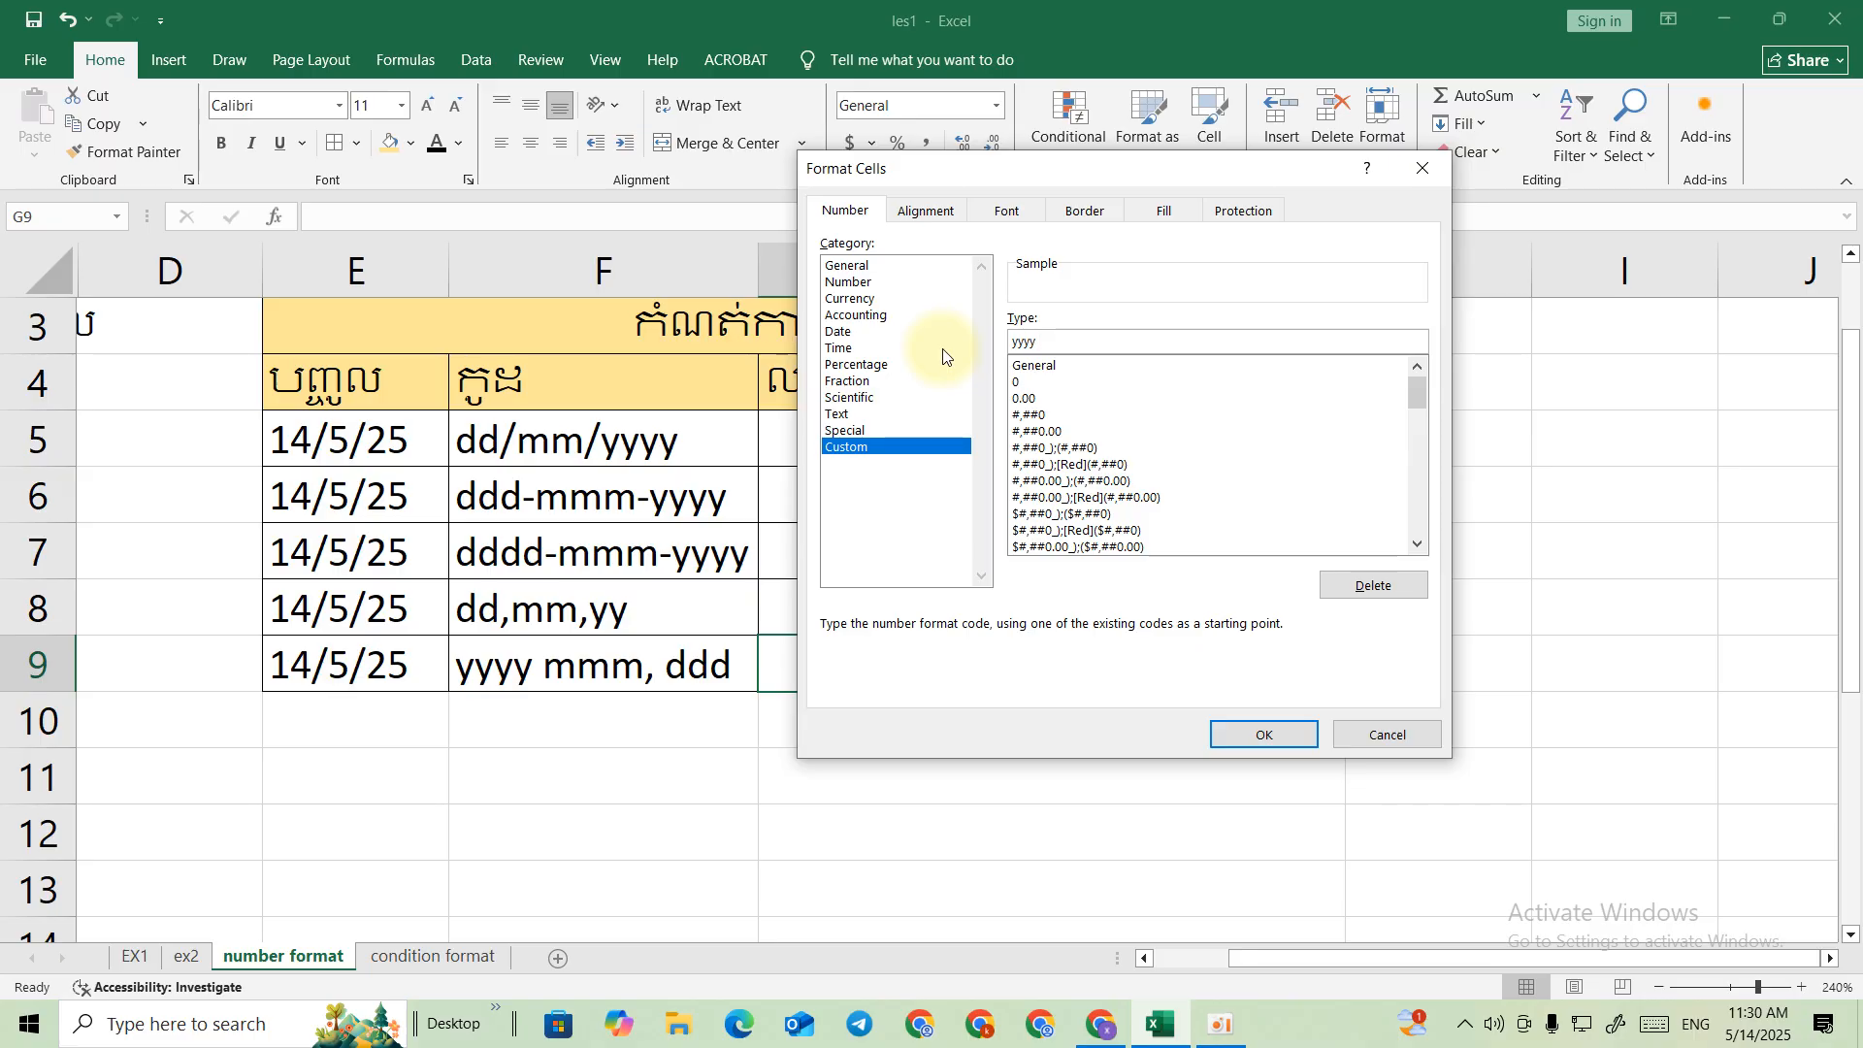
text( mmm, ddd)
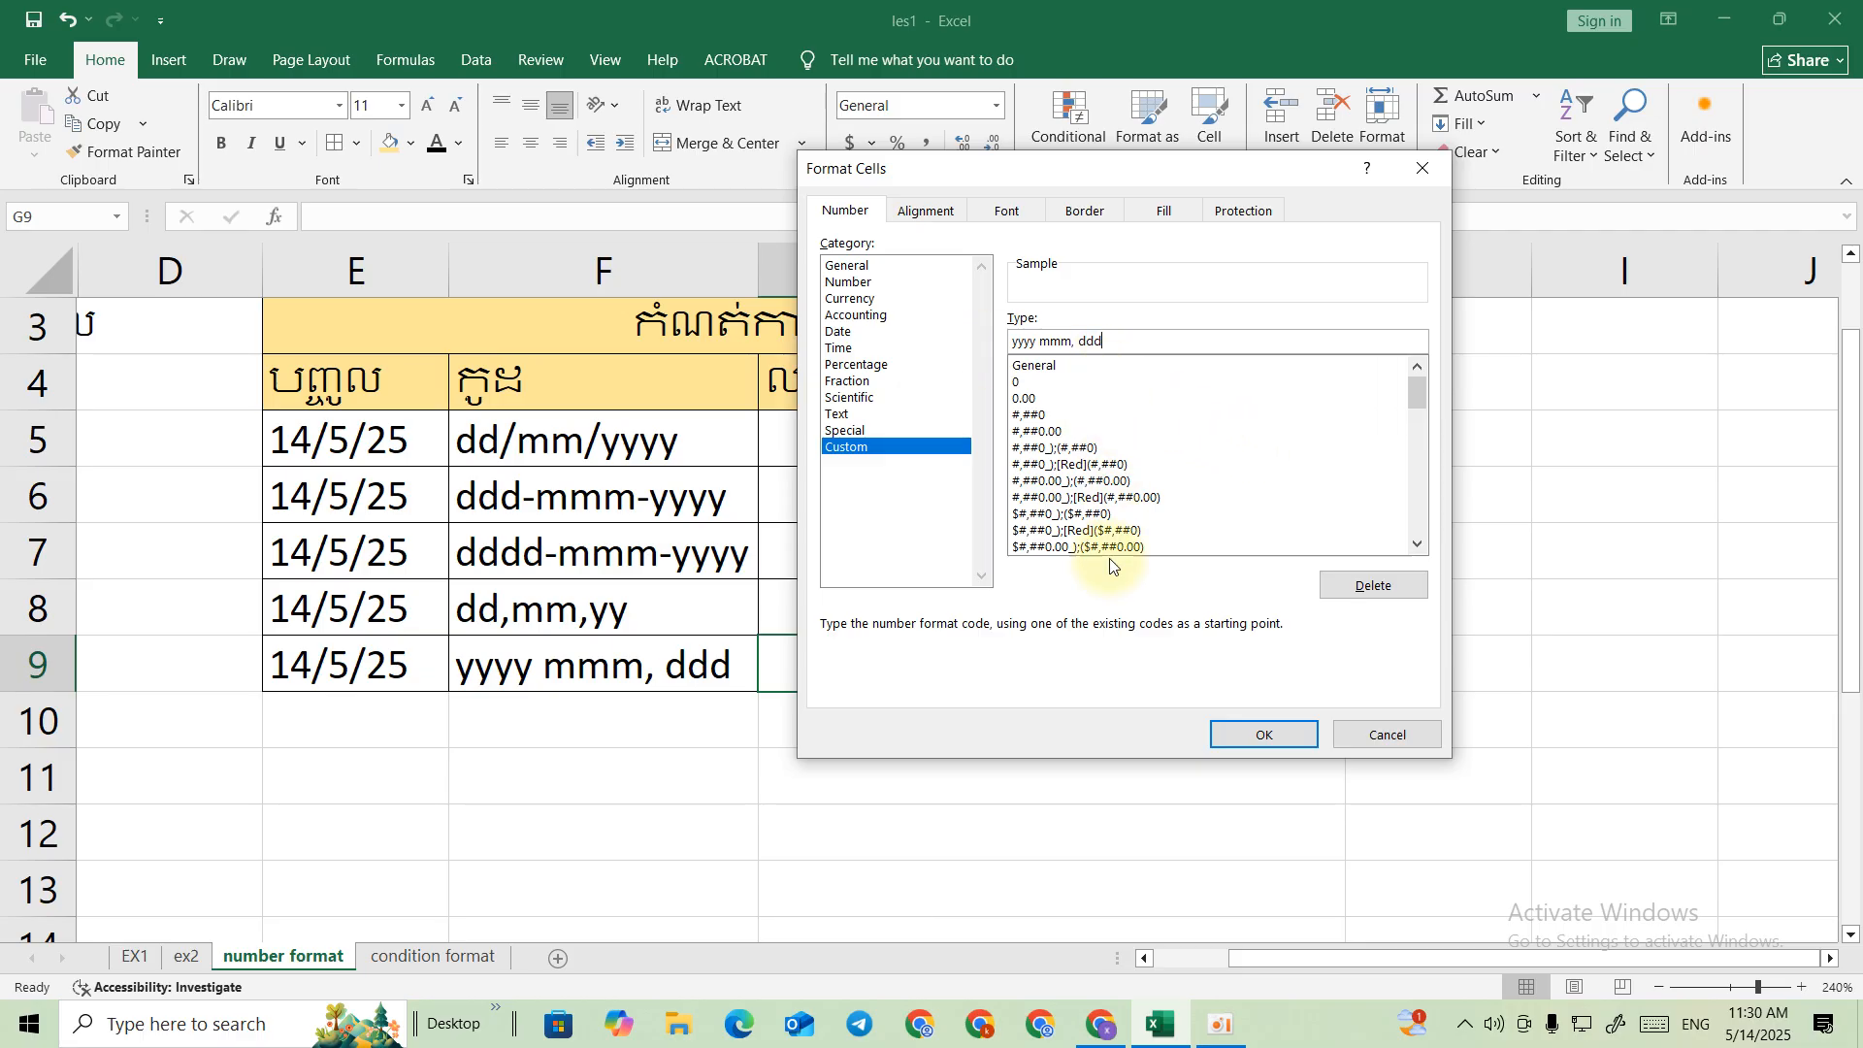
click(1291, 745)
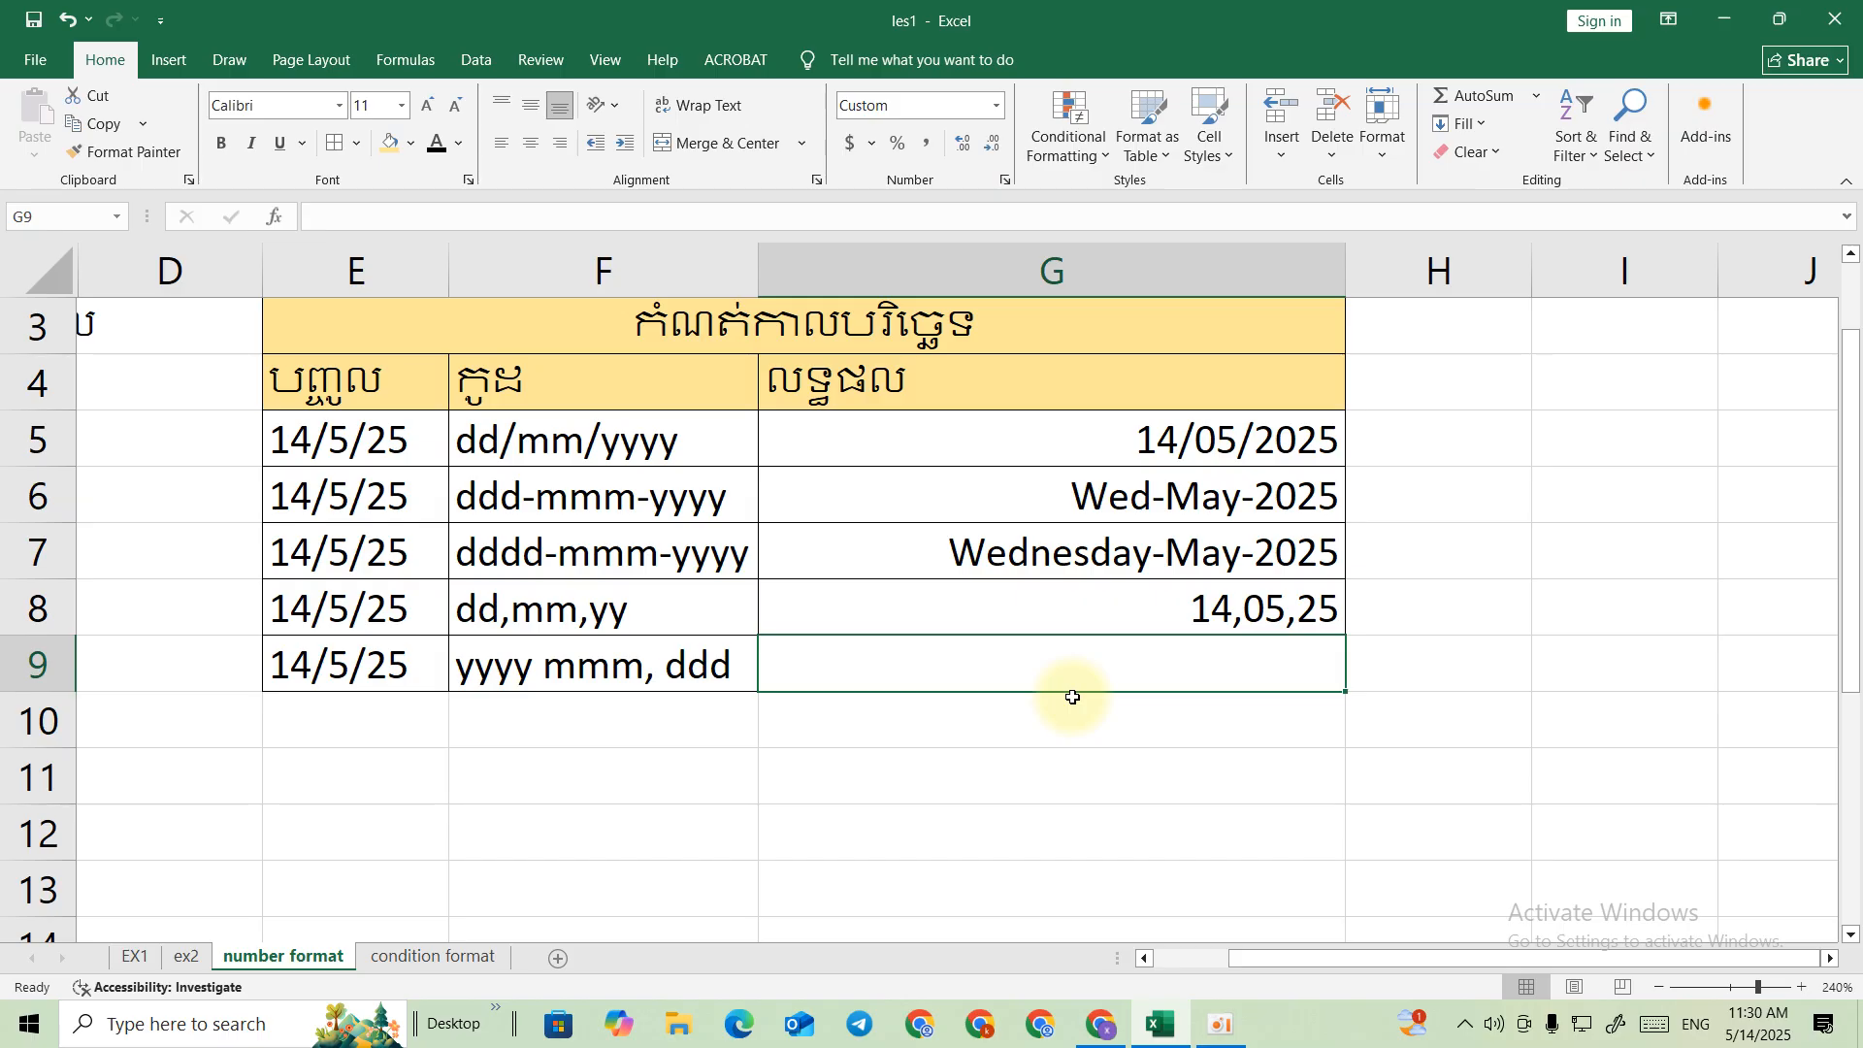
Enter the date 5/14/2025 in cell G9
text(5/)
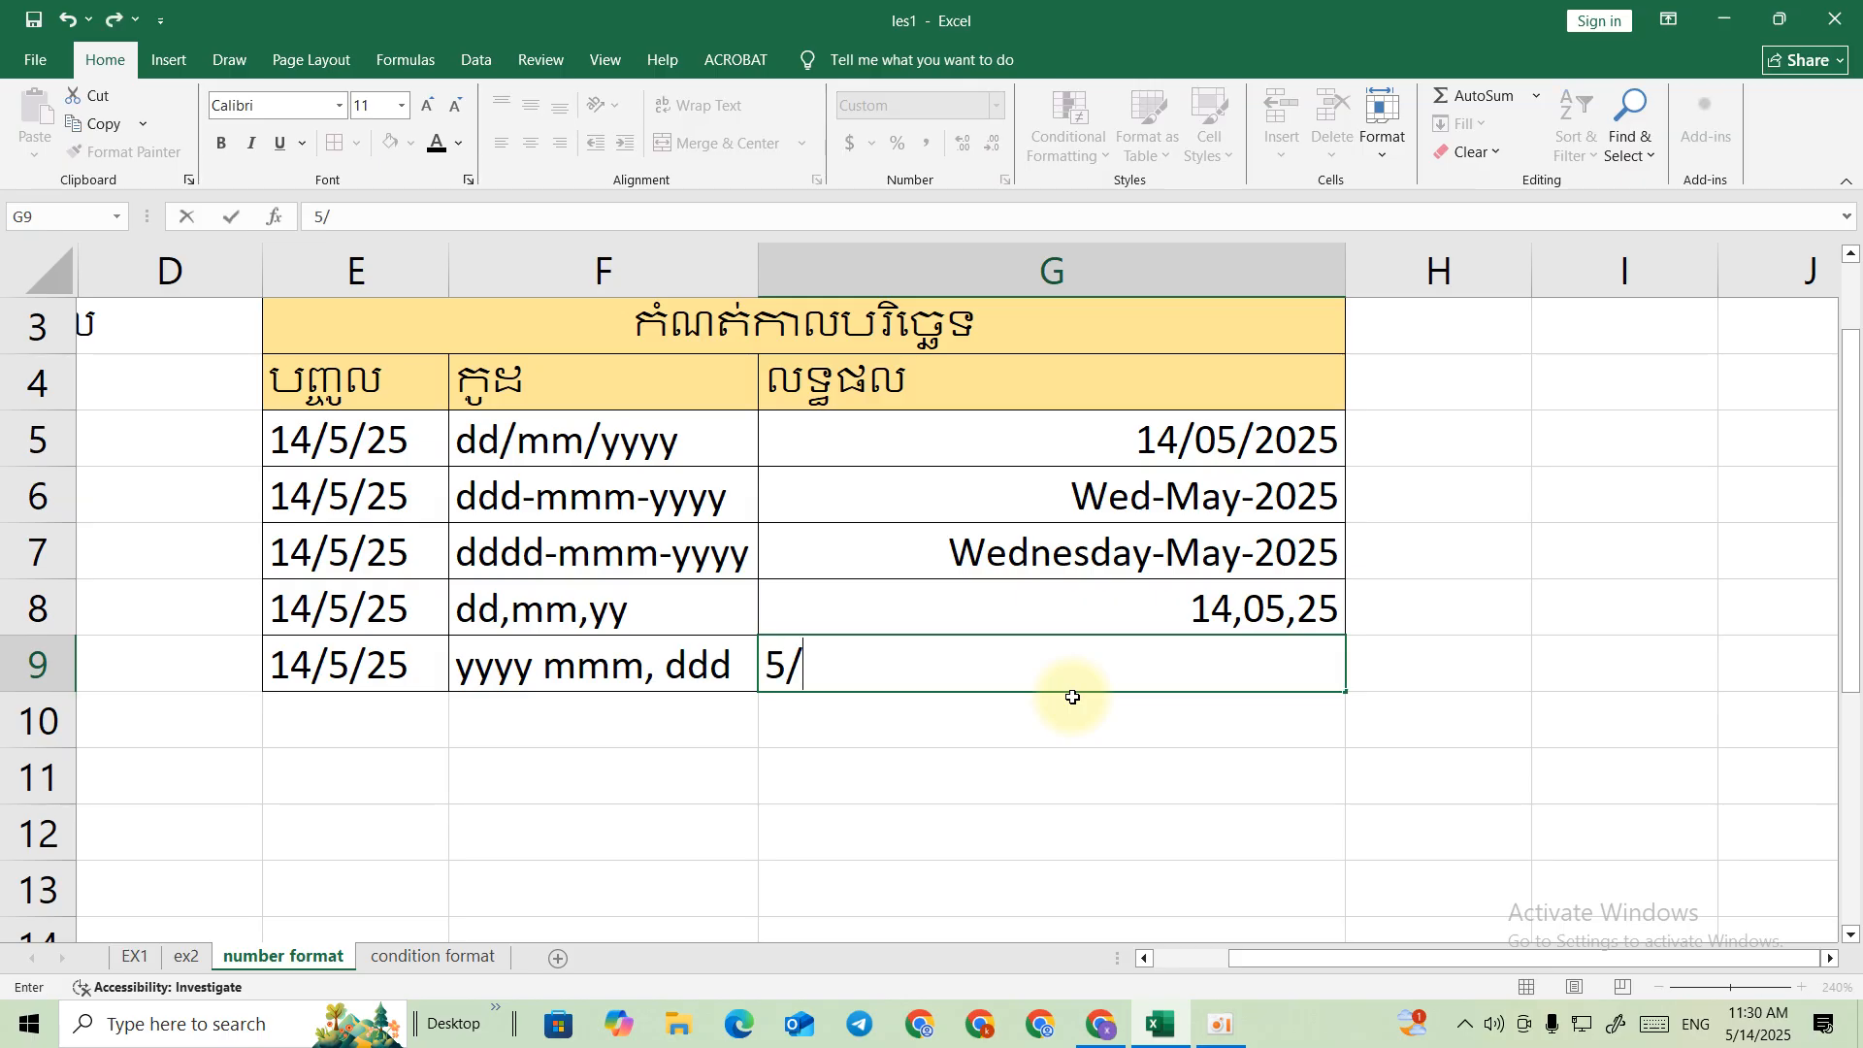
text(14/2025)
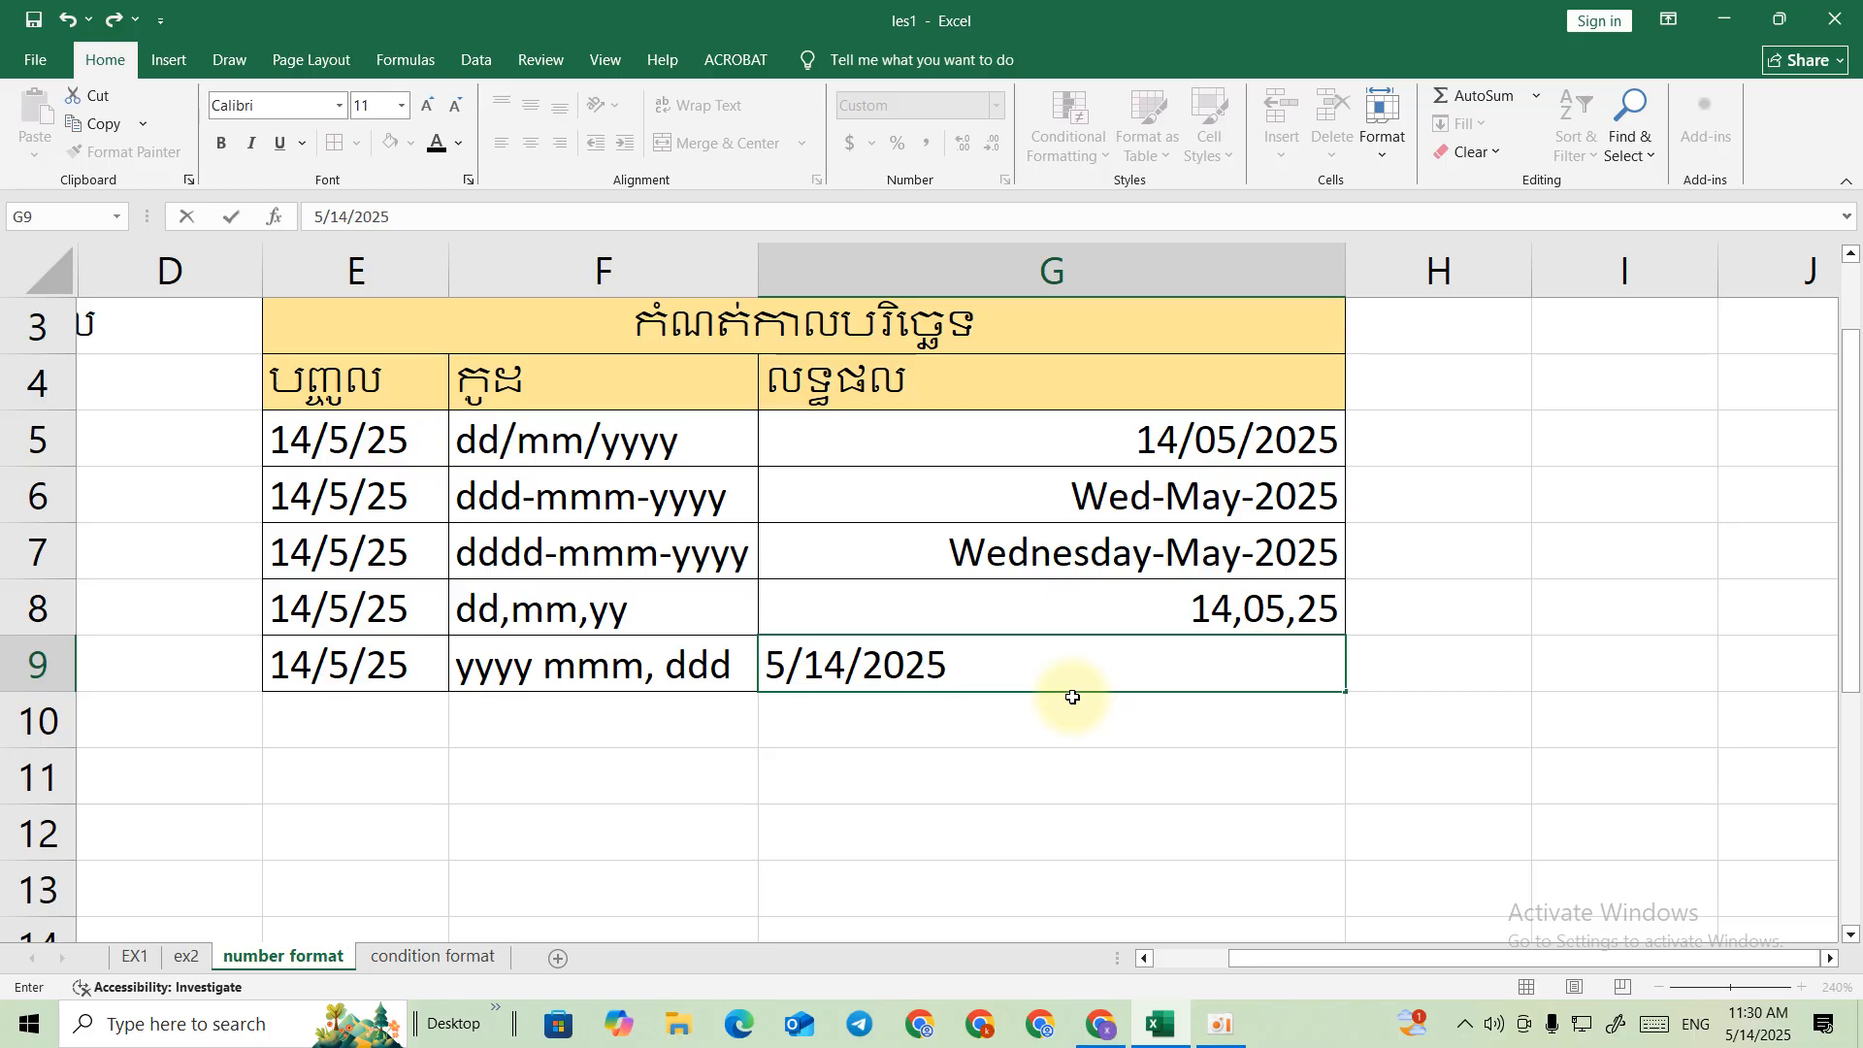
key(Return)
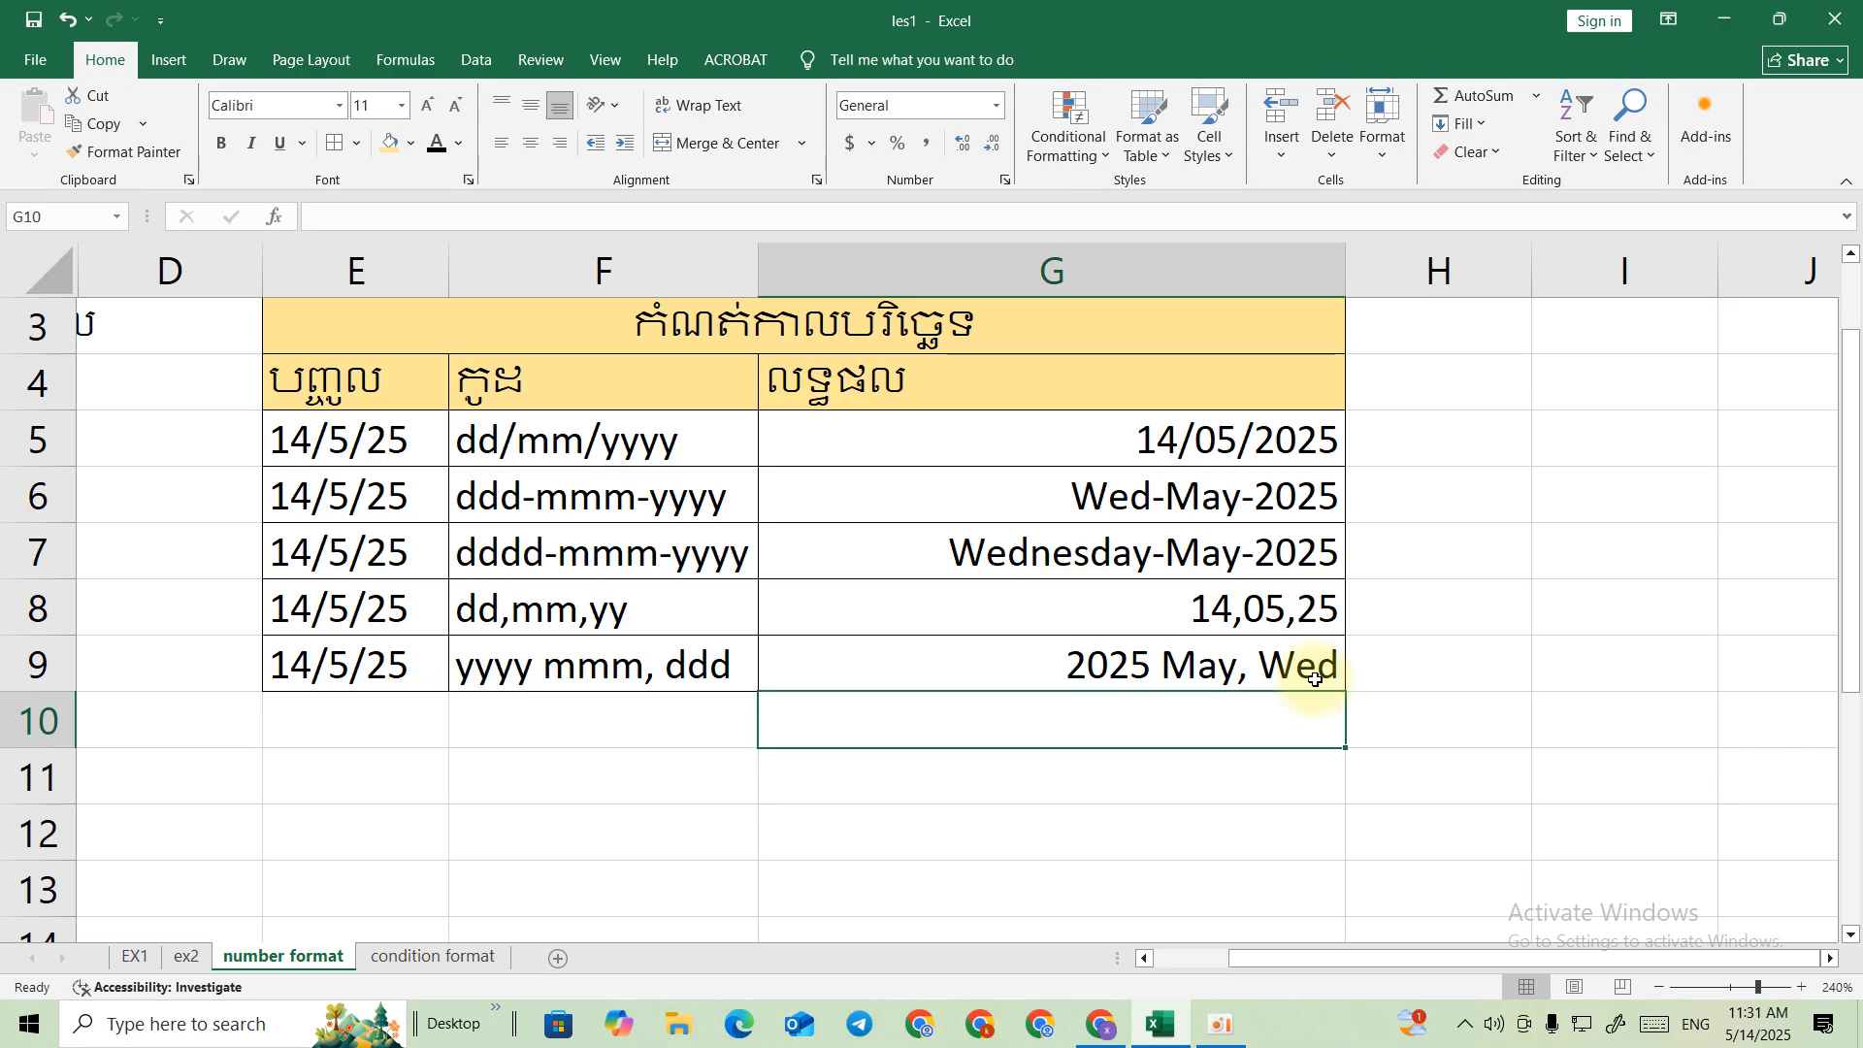
click(1519, 700)
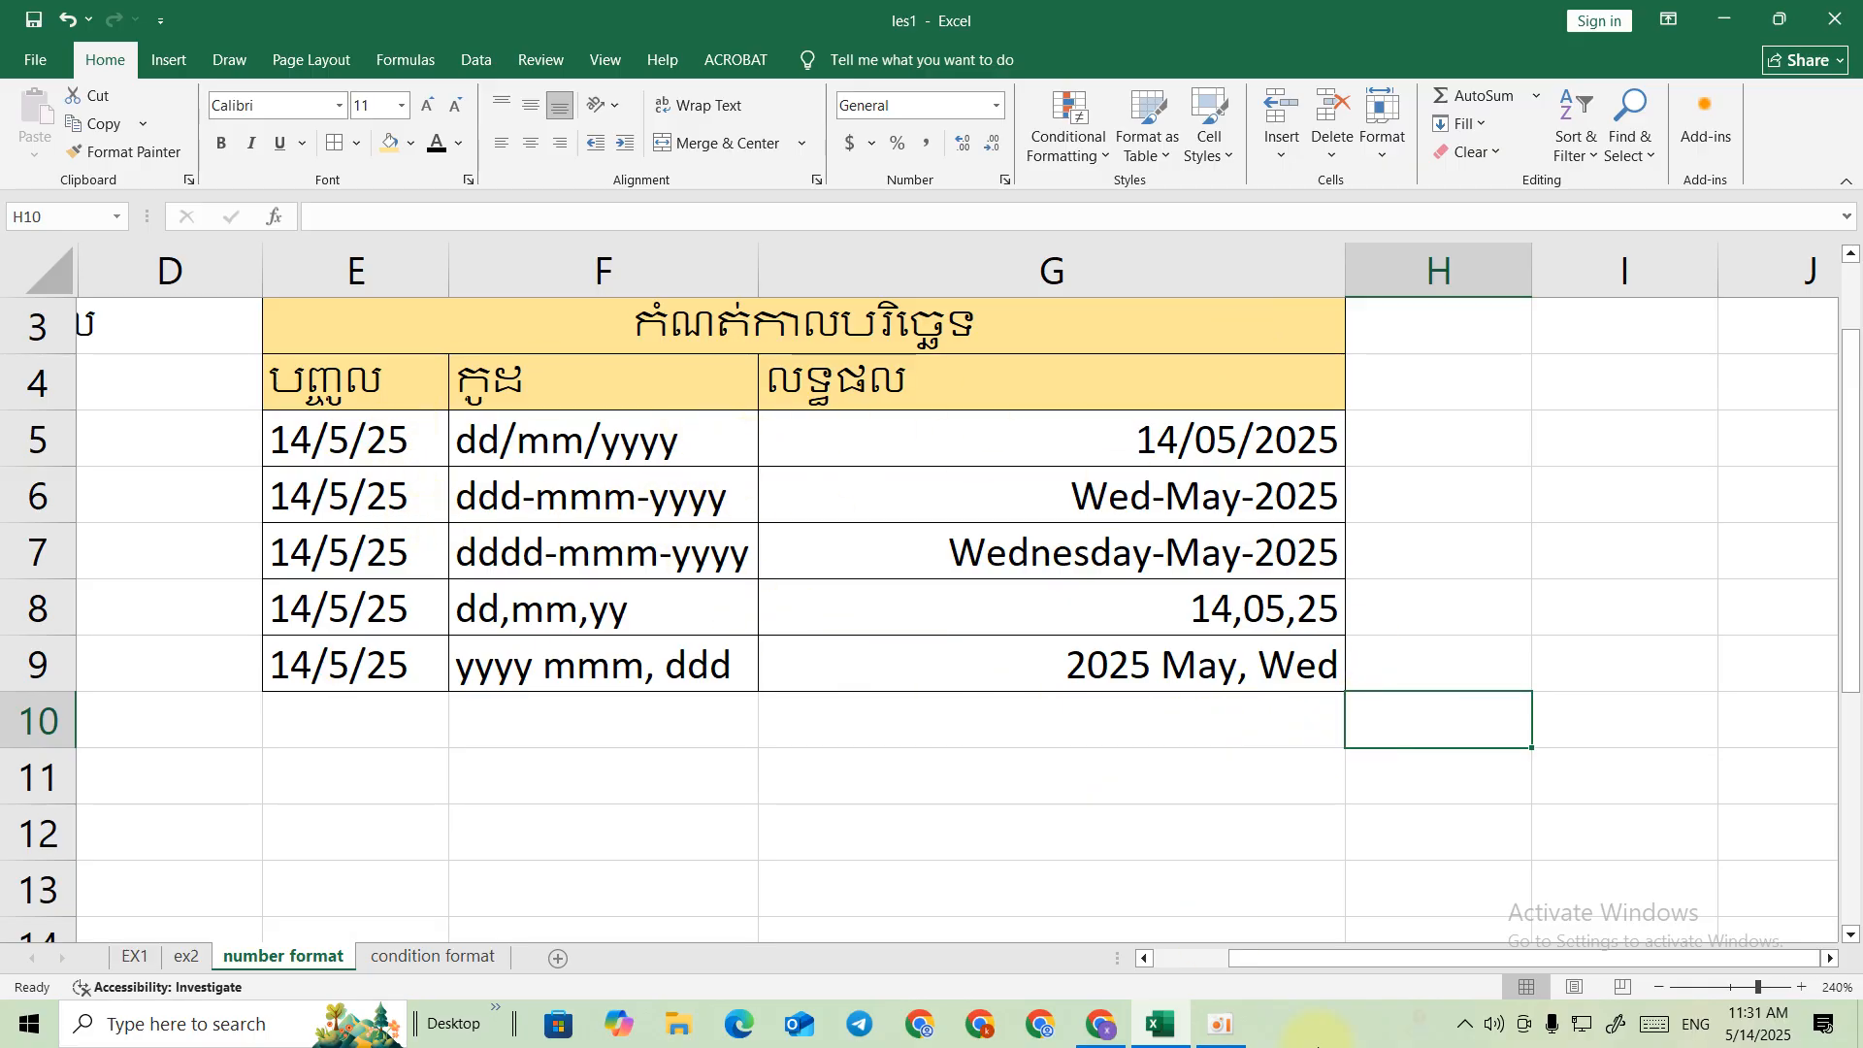
click(1223, 1026)
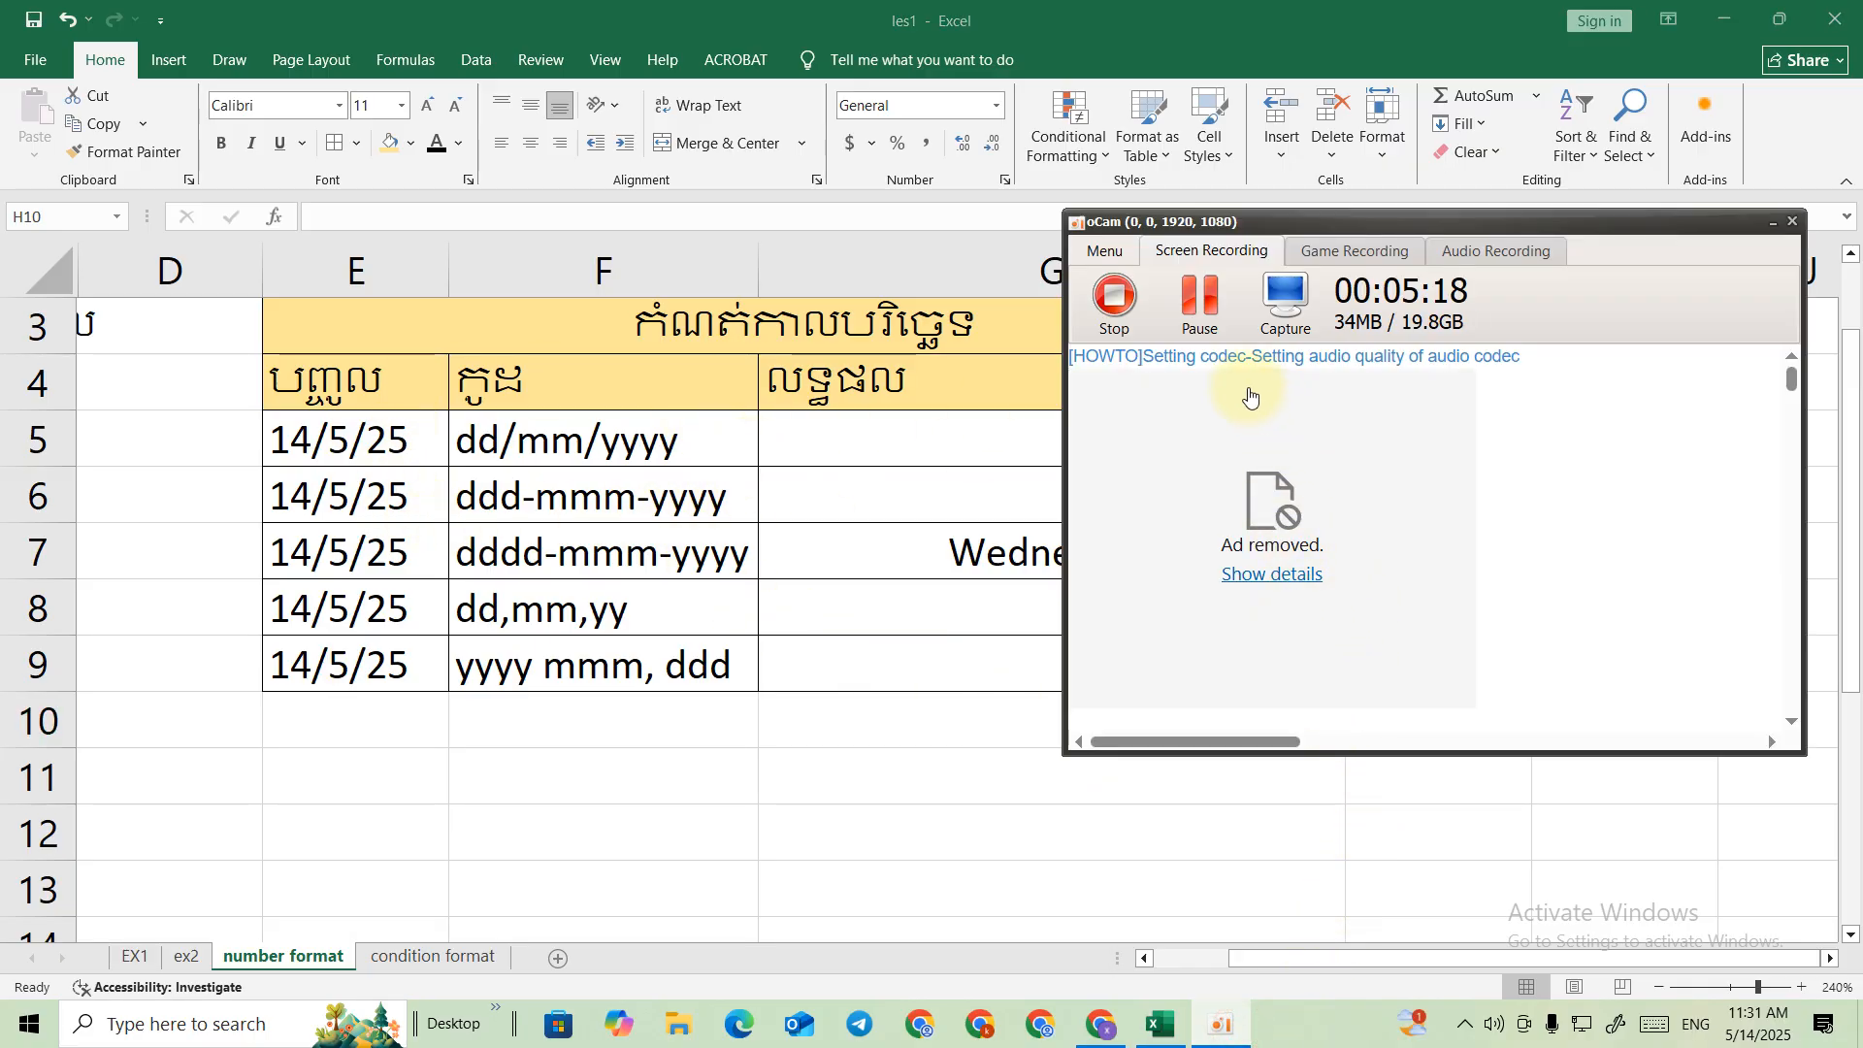